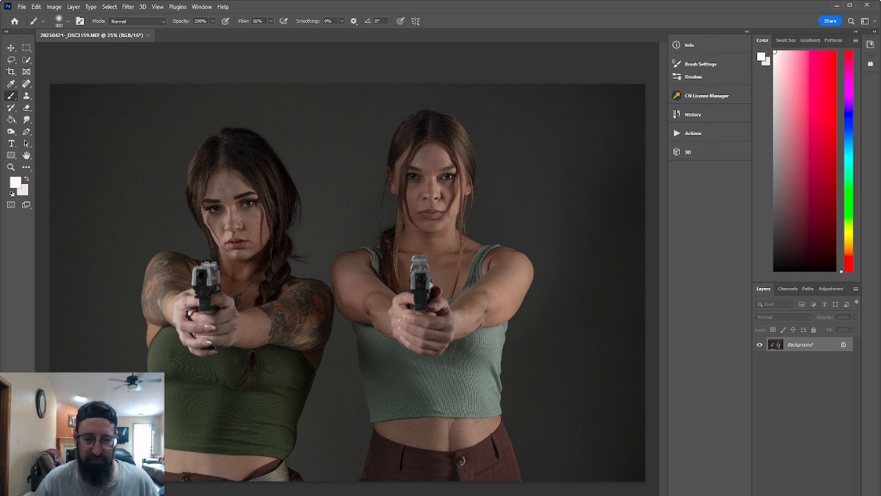
Duplicate the Background layer and run the PL - Portrait Master action on the copy, accepting a Dust & Scratches radius of 10 pixels
{"action": "left_click", "coordinate": [301, 486]}
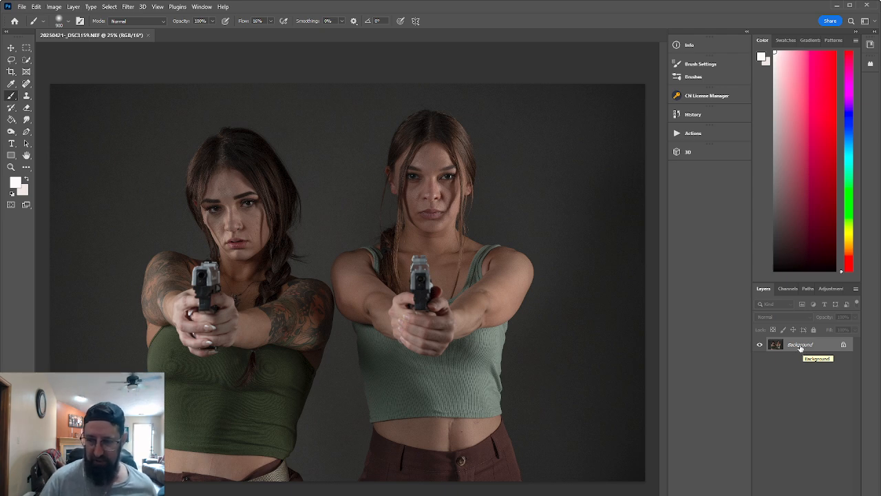
{"action": "key", "text": "ctrl+j"}
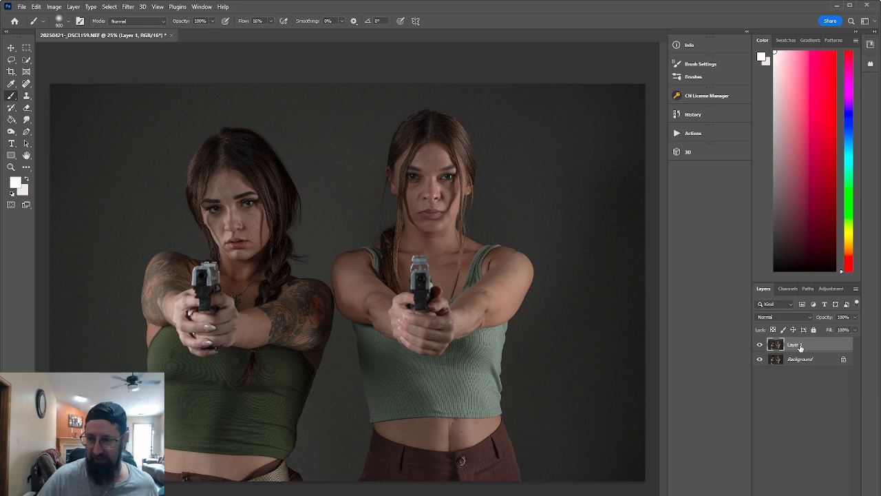
{"action": "left_click", "coordinate": [690, 134]}
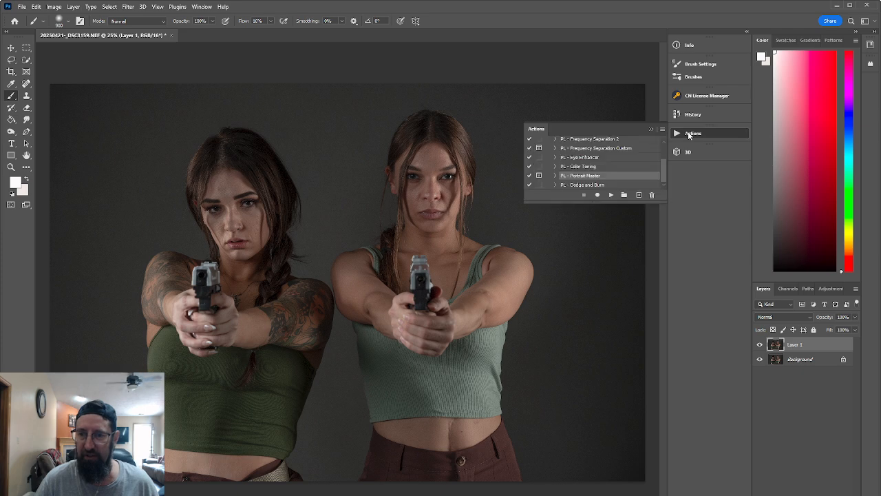
{"action": "left_click", "coordinate": [612, 197]}
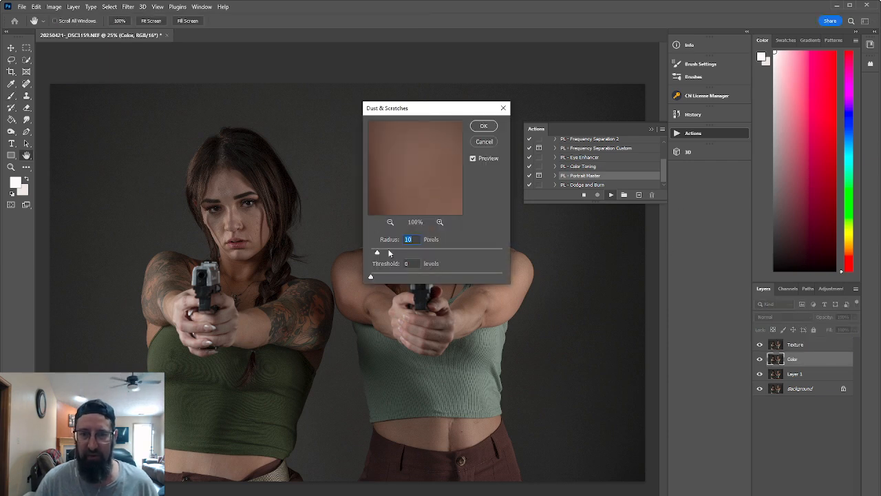
{"action": "left_click", "coordinate": [484, 126]}
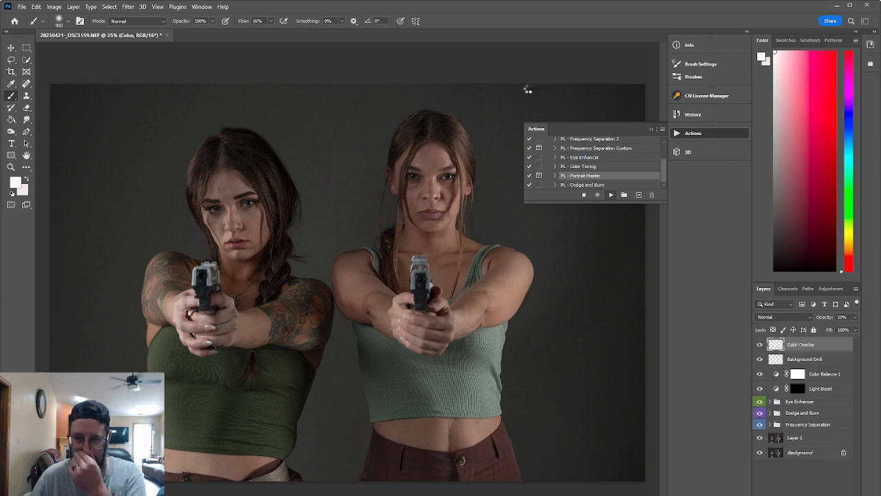
{"action": "left_click", "coordinate": [652, 130]}
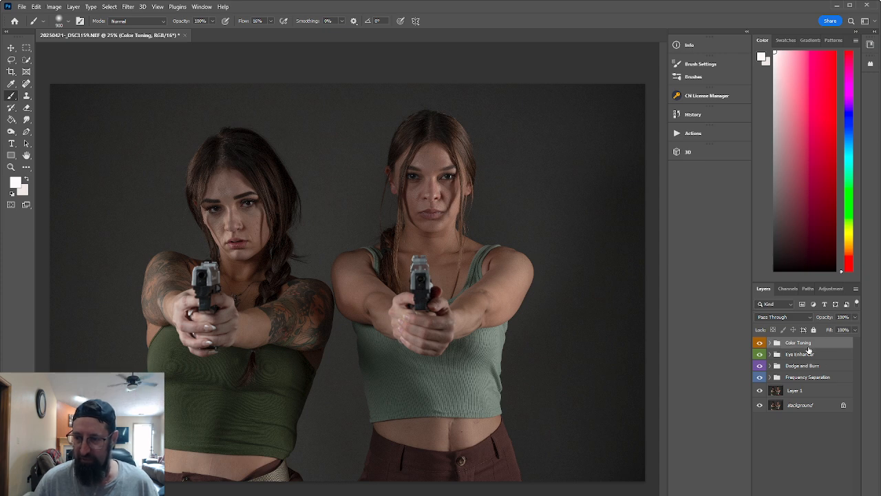
Delete the Color Toning group and select the Texture layer inside the Frequency Separation group
{"action": "left_click_drag", "start_coordinate": [804, 344], "coordinate": [846, 495]}
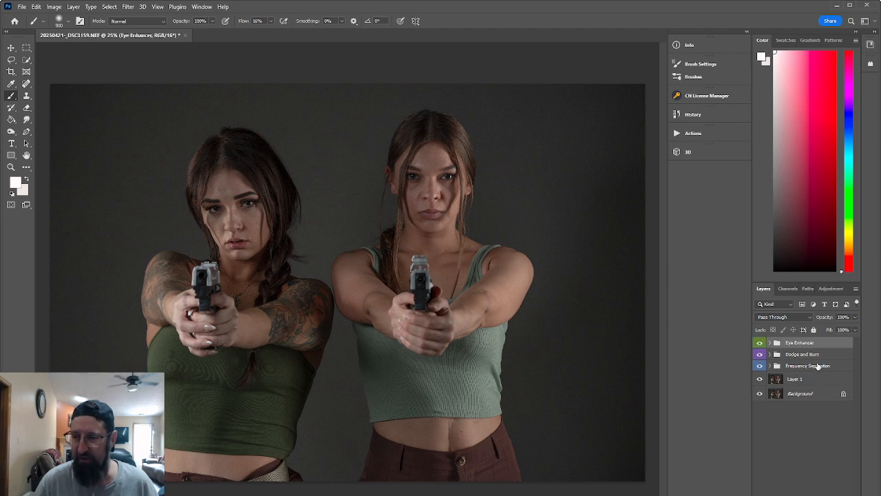
{"action": "left_click", "coordinate": [770, 365]}
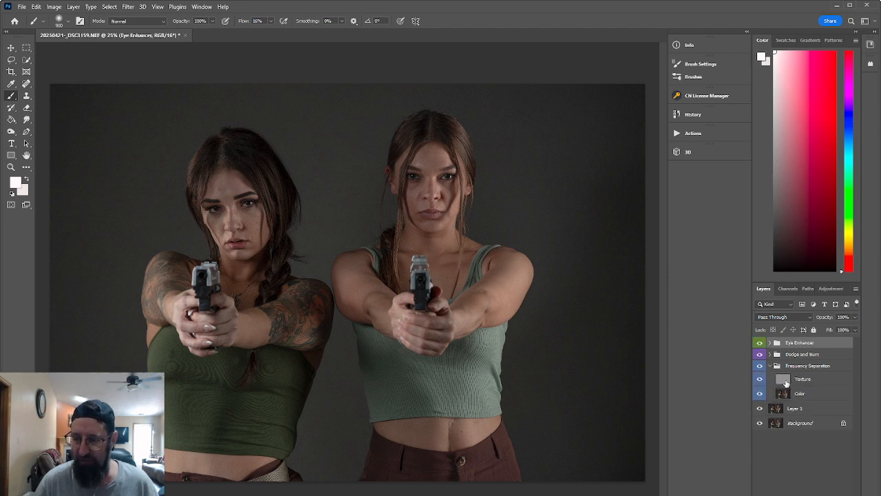
{"action": "left_click", "coordinate": [786, 382]}
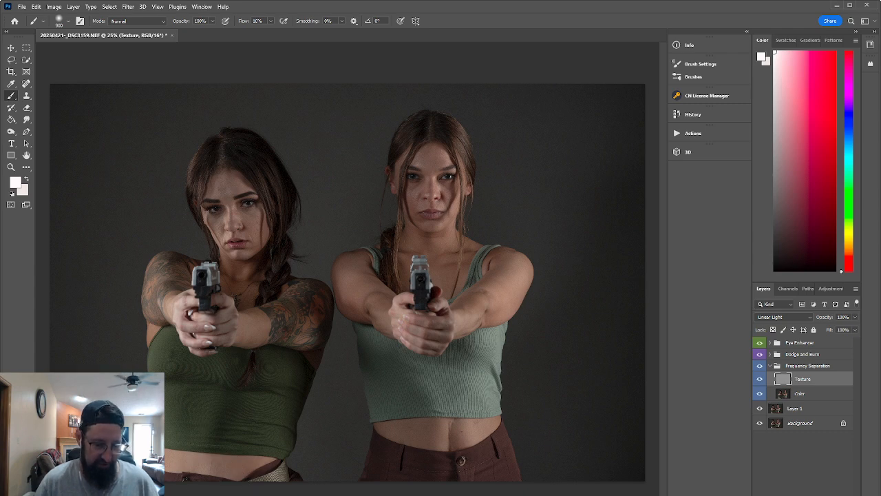
Remove the blemish on the left woman's forehead with a size 15 Clone Stamp on the Texture layer, sampling nearby clean skin
{"action": "key", "text": "ctrl+plus"}
{"action": "key", "text": "ctrl+plus"}
{"action": "key", "text": "ctrl+plus"}
{"action": "key", "text": "ctrl+plus"}
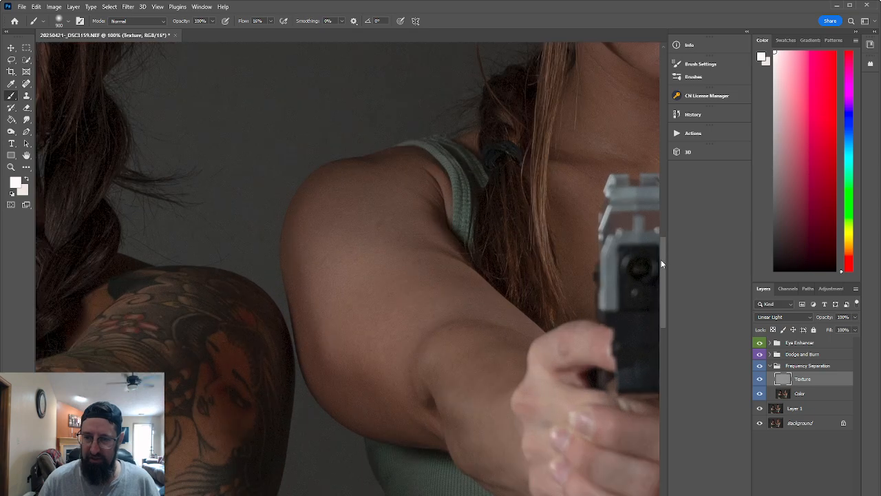
{"action": "left_click_drag", "start_coordinate": [662, 262], "coordinate": [661, 377]}
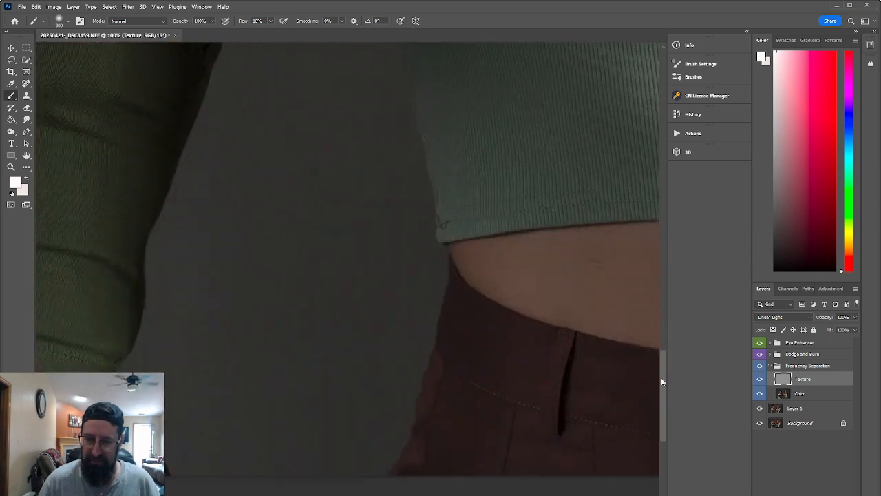
{"action": "mouse_move", "coordinate": [358, 493]}
{"action": "left_mouse_down"}
{"action": "mouse_move", "coordinate": [586, 493]}
{"action": "mouse_move", "coordinate": [555, 493]}
{"action": "left_mouse_up"}
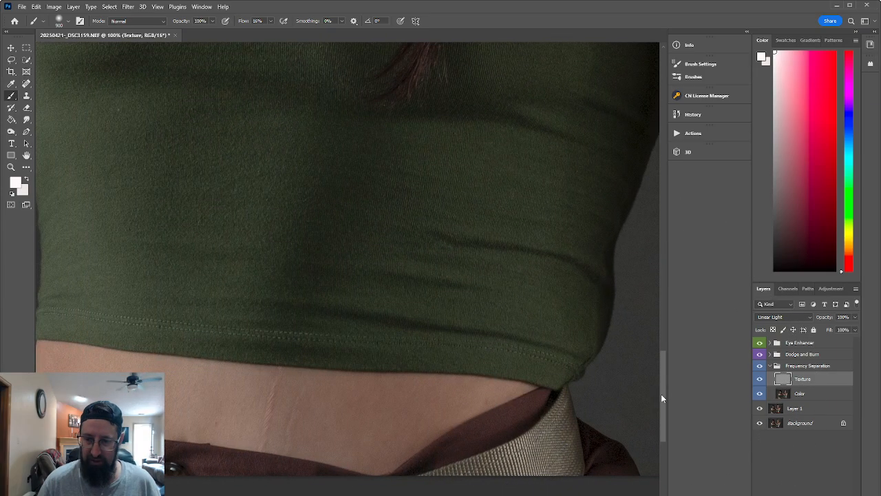
{"action": "mouse_move", "coordinate": [663, 393]}
{"action": "left_mouse_down"}
{"action": "mouse_move", "coordinate": [663, 303]}
{"action": "mouse_move", "coordinate": [690, 236]}
{"action": "left_mouse_up"}
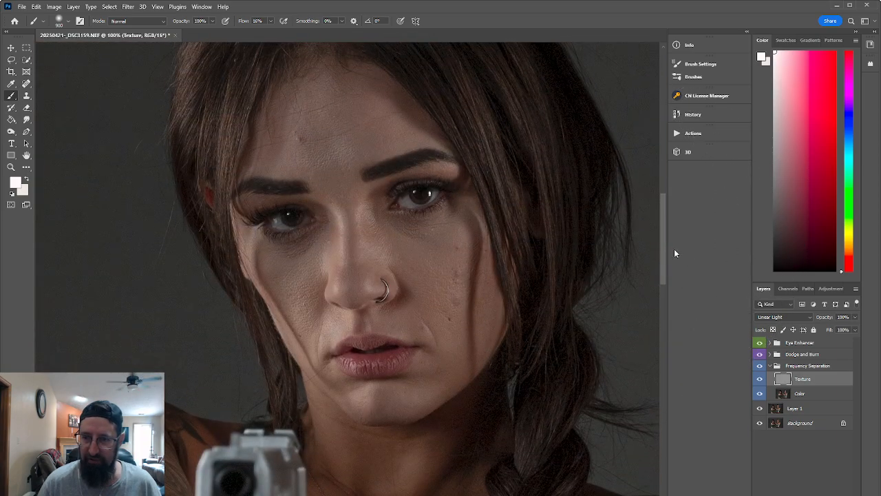
{"action": "left_click_drag", "start_coordinate": [664, 252], "coordinate": [665, 240]}
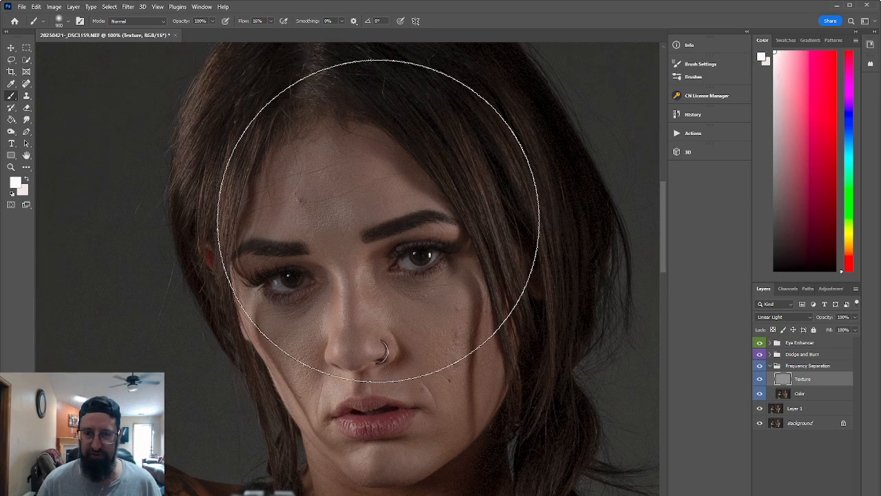
{"action": "left_click", "coordinate": [27, 97]}
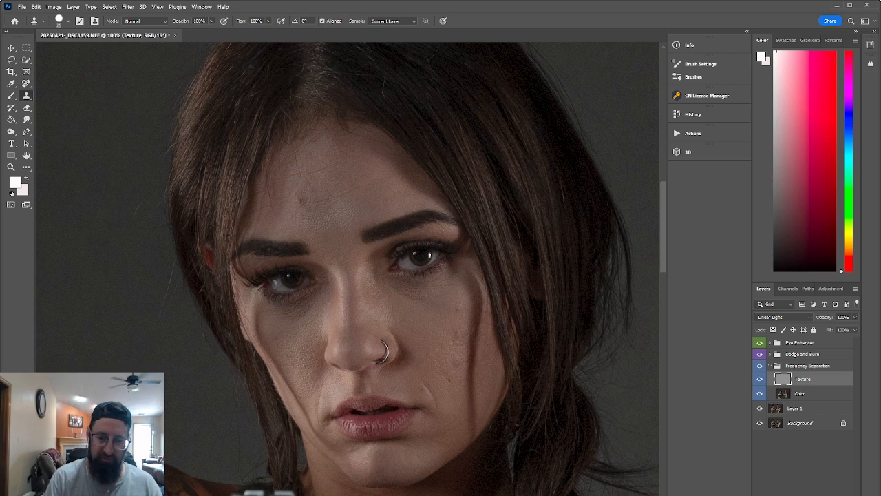
{"action": "scroll", "coordinate": [347, 268], "scroll_direction": "right", "scroll_amount": 10}
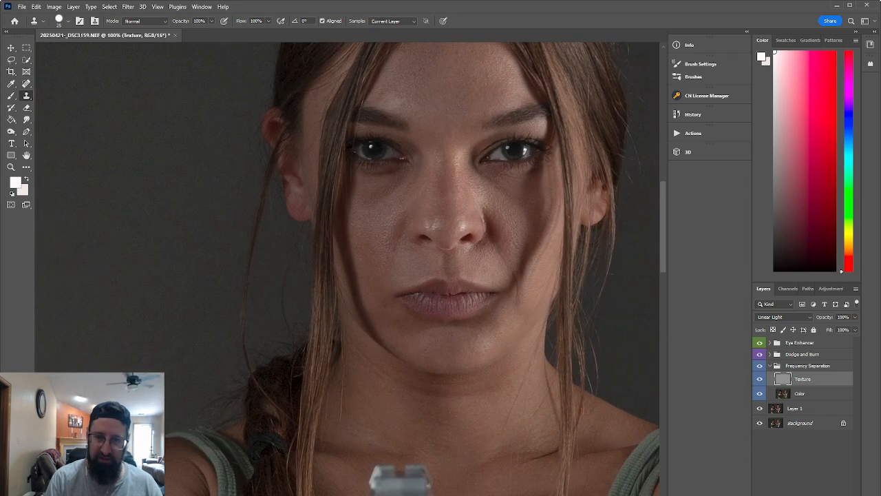
{"action": "scroll", "coordinate": [467, 190], "scroll_direction": "right", "scroll_amount": 2}
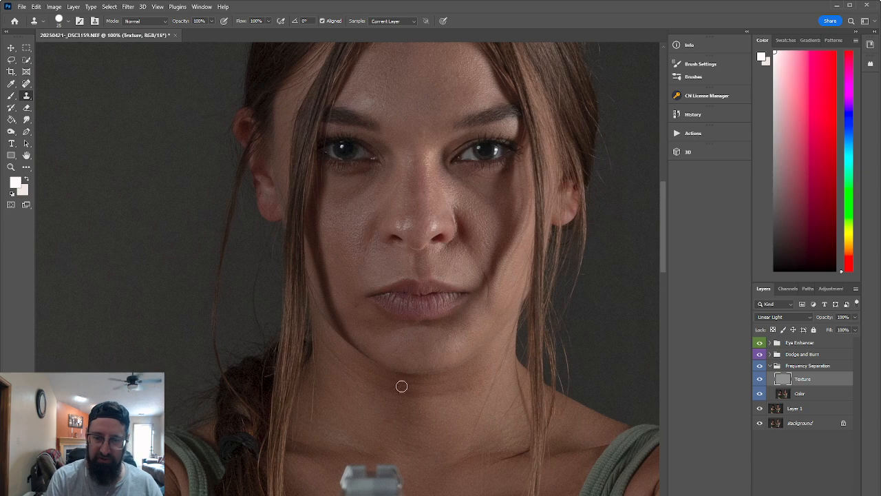
{"action": "scroll", "coordinate": [318, 493], "scroll_direction": "right", "scroll_amount": 10}
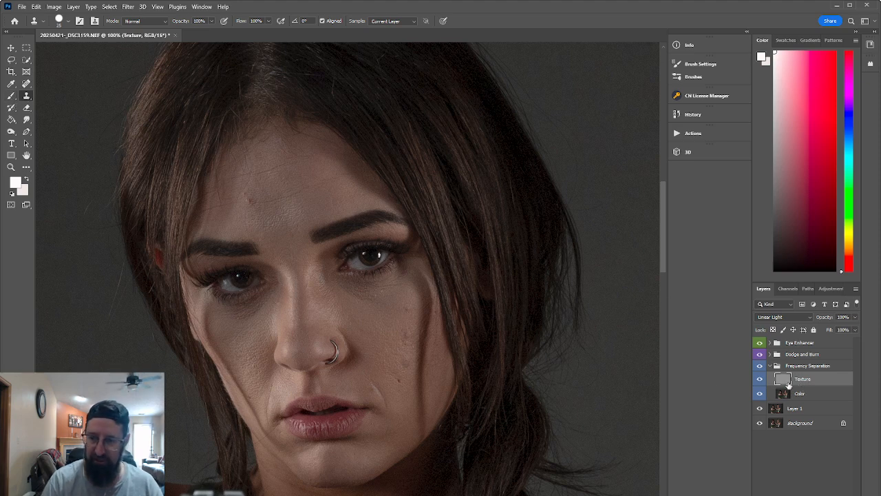
{"action": "left_click", "coordinate": [265, 199], "text": "alt"}
{"action": "left_click", "coordinate": [263, 195], "text": "alt"}
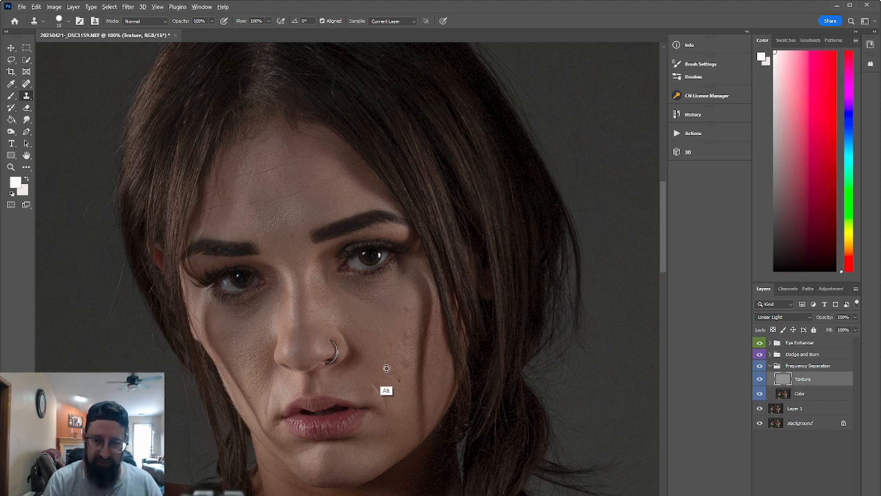
Clone out the spots and blemishes on the cheek beside the left woman's nose ring, resampling clean skin around each one
{"action": "left_click", "coordinate": [400, 392], "text": "alt"}
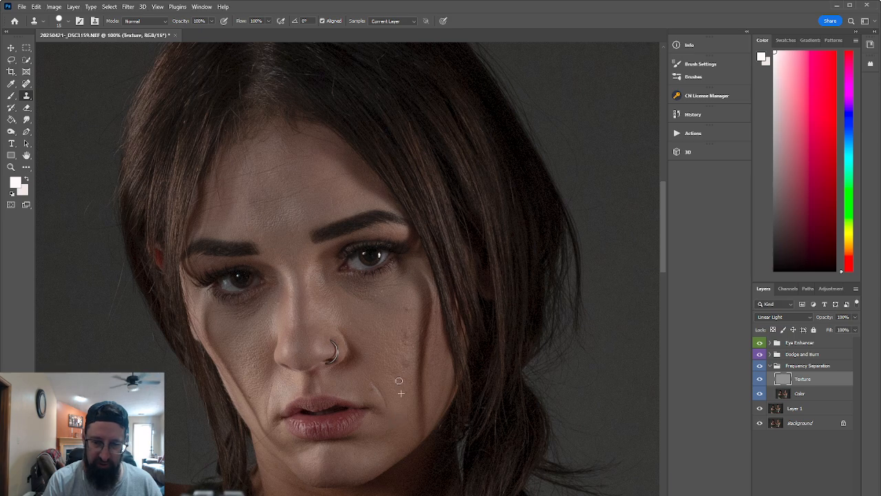
{"action": "left_click", "coordinate": [383, 361], "text": "alt"}
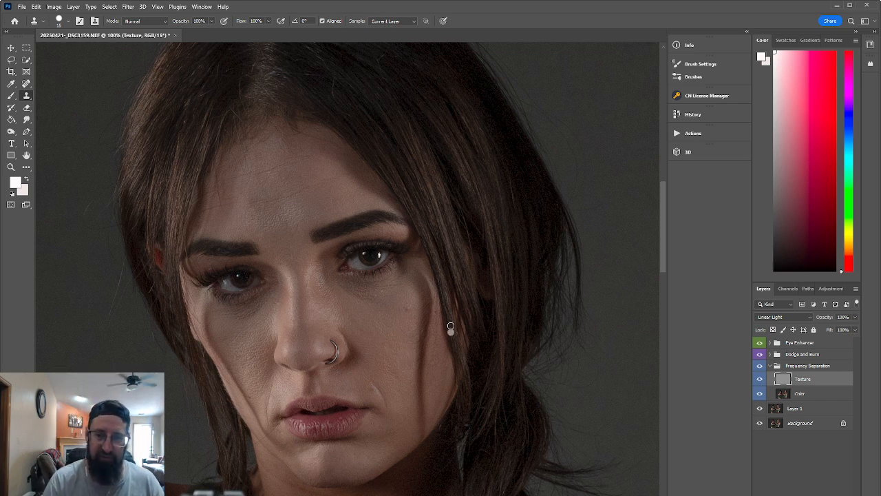
{"action": "left_click", "coordinate": [399, 318], "text": "alt"}
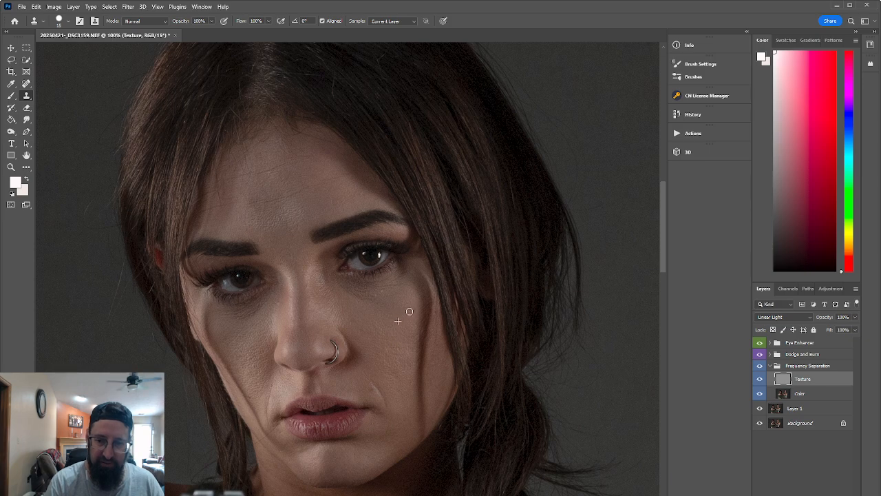
{"action": "left_click", "coordinate": [396, 389], "text": "alt"}
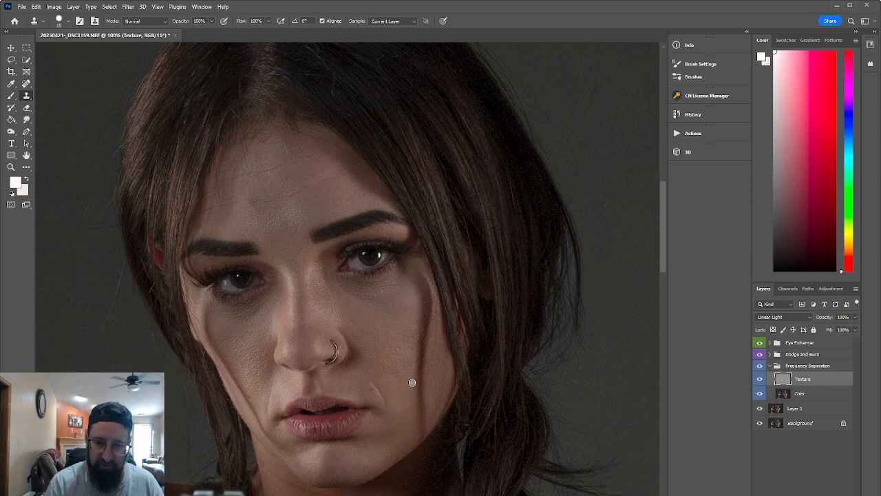
{"action": "left_click", "coordinate": [405, 409], "text": "alt"}
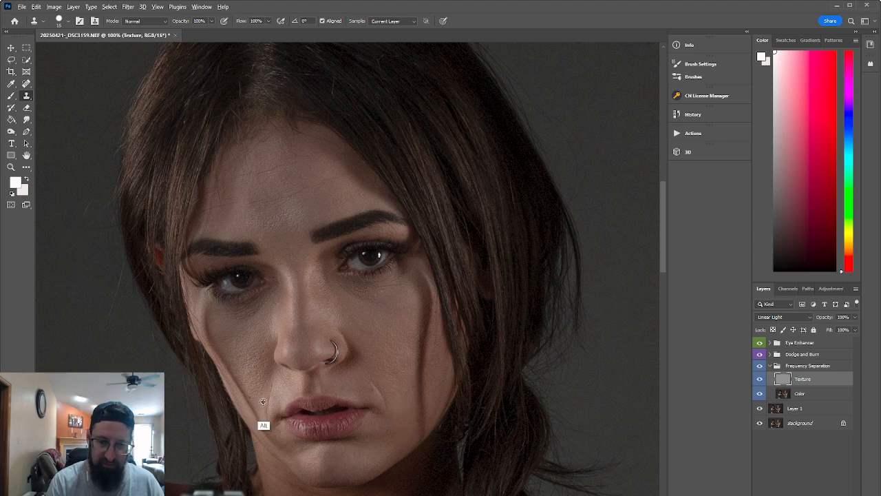
Clone clean skin texture over the left woman's shadow-side cheek and the fine lines under both of her eyes
{"action": "left_click", "coordinate": [260, 342], "text": "alt"}
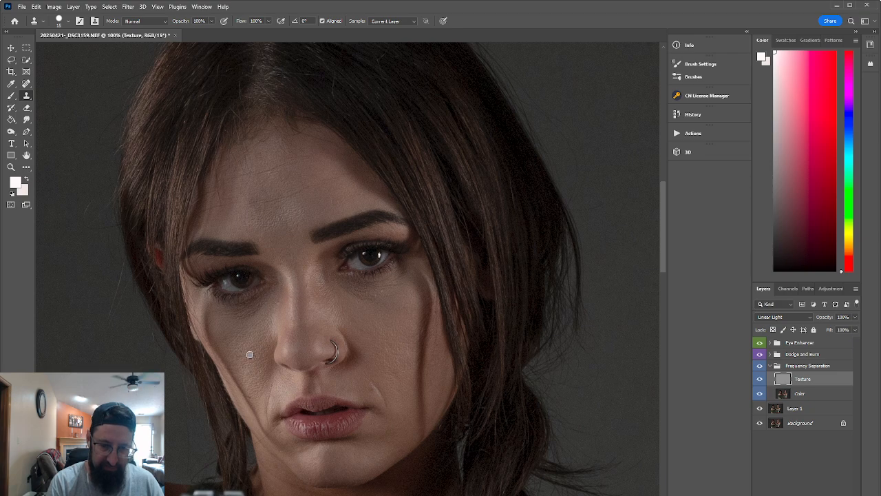
{"action": "left_click", "coordinate": [351, 303], "text": "alt"}
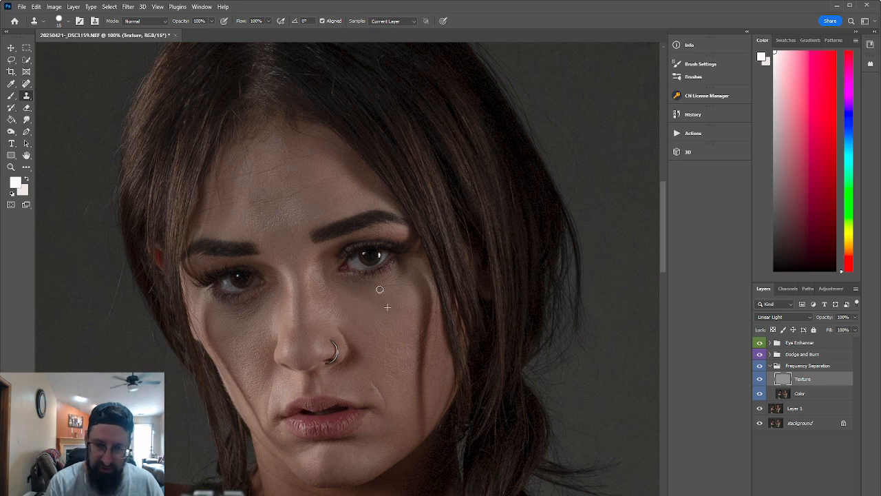
{"action": "left_click", "coordinate": [240, 330], "text": "alt"}
{"action": "left_click", "coordinate": [237, 313]}
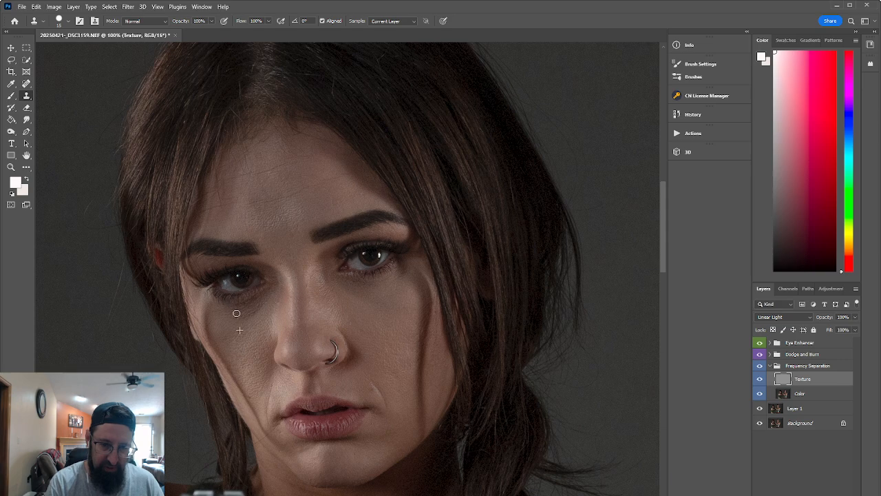
{"action": "left_click", "coordinate": [229, 328], "text": "alt"}
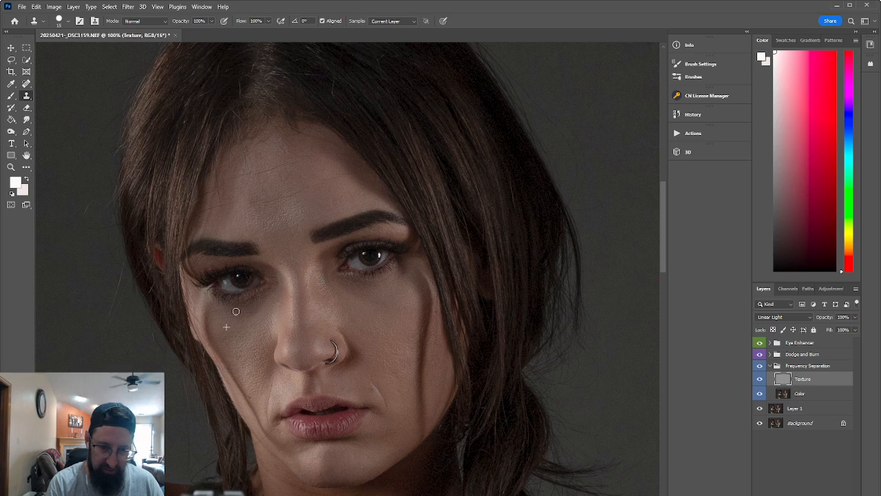
On the Color layer, sample skin tone with the Mixer Brush and blend the cheek and under-eye area opposite the nose ring
{"action": "left_click", "coordinate": [811, 395]}
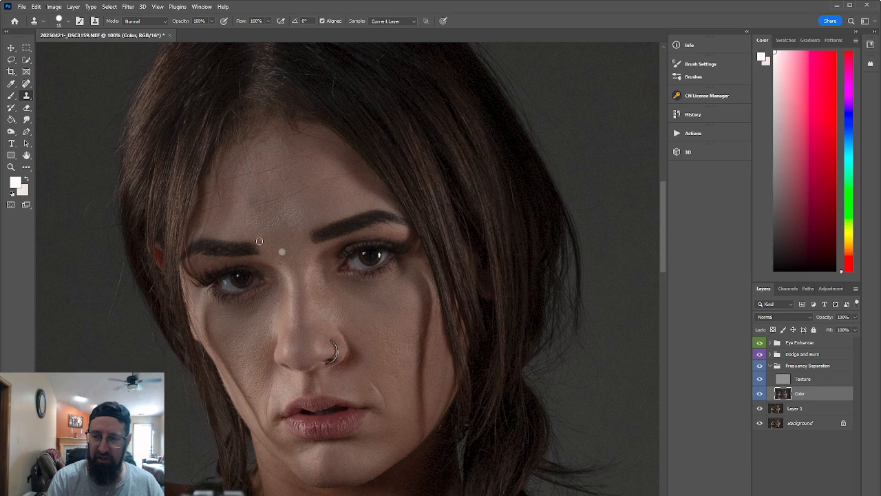
{"action": "left_click", "coordinate": [11, 95]}
{"action": "left_click", "coordinate": [54, 121]}
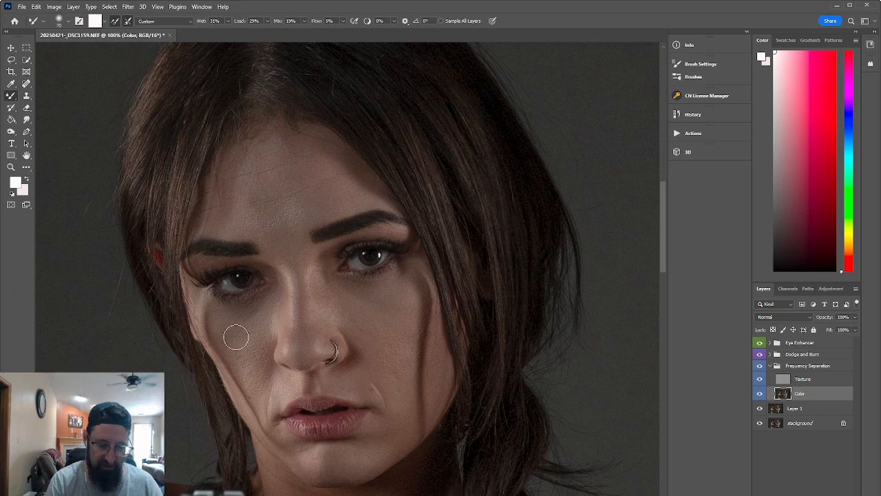
{"action": "key", "text": "alt"}
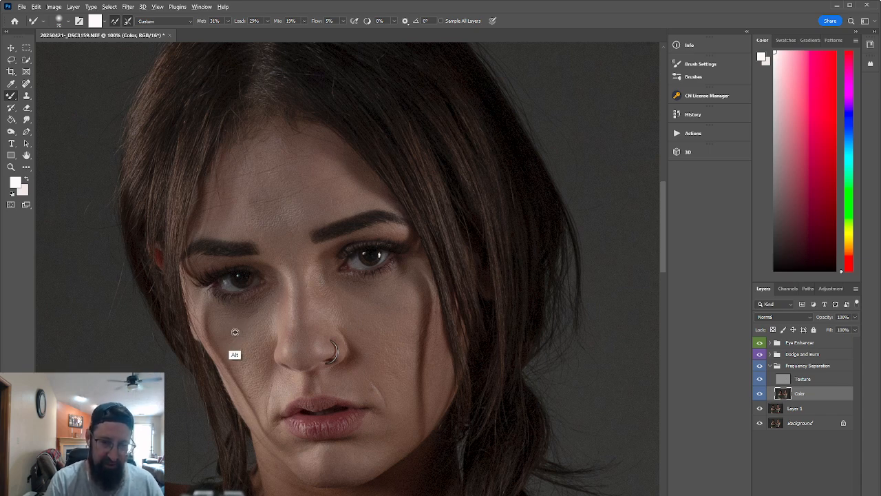
{"action": "left_click", "coordinate": [235, 332], "text": "alt"}
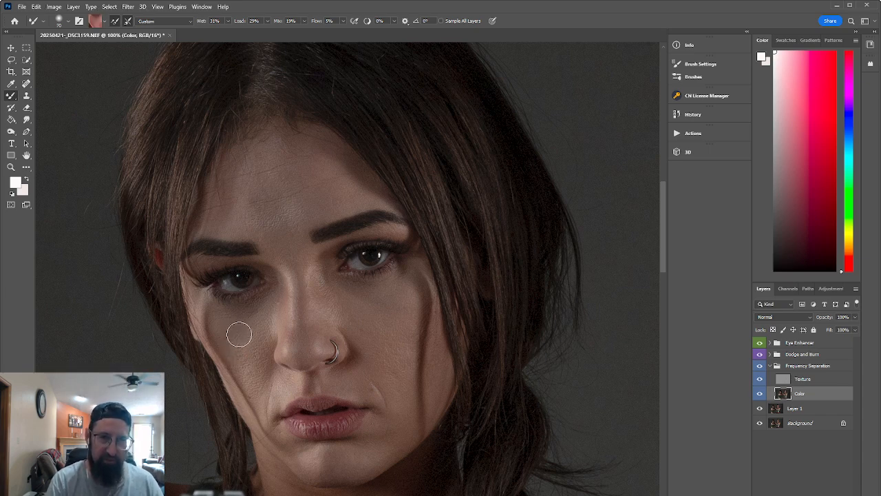
{"action": "mouse_move", "coordinate": [240, 335]}
{"action": "left_mouse_down"}
{"action": "mouse_move", "coordinate": [256, 306]}
{"action": "mouse_move", "coordinate": [263, 321]}
{"action": "mouse_move", "coordinate": [251, 332]}
{"action": "mouse_move", "coordinate": [224, 305]}
{"action": "mouse_move", "coordinate": [243, 327]}
{"action": "mouse_move", "coordinate": [258, 306]}
{"action": "mouse_move", "coordinate": [252, 358]}
{"action": "mouse_move", "coordinate": [244, 348]}
{"action": "mouse_move", "coordinate": [251, 376]}
{"action": "mouse_move", "coordinate": [259, 320]}
{"action": "mouse_move", "coordinate": [274, 305]}
{"action": "mouse_move", "coordinate": [267, 334]}
{"action": "mouse_move", "coordinate": [233, 316]}
{"action": "left_mouse_up"}
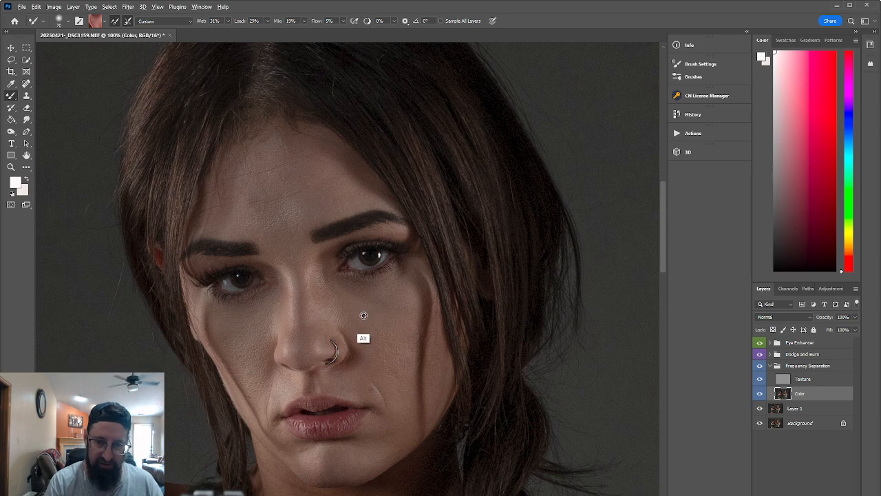
Sample skin tone below the eye on the nose-ring side and blend the color transitions across both of the left woman's cheeks
{"action": "left_click", "coordinate": [360, 316], "text": "alt"}
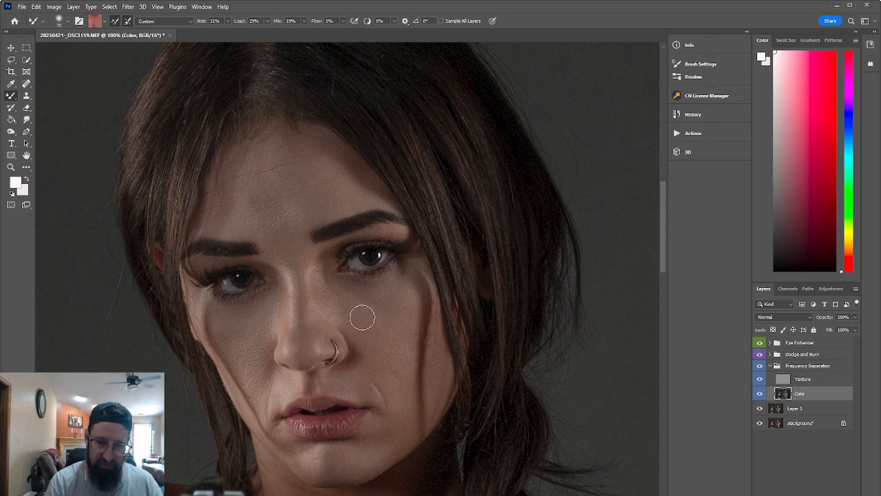
{"action": "mouse_move", "coordinate": [365, 320]}
{"action": "left_mouse_down"}
{"action": "mouse_move", "coordinate": [348, 282]}
{"action": "mouse_move", "coordinate": [363, 310]}
{"action": "mouse_move", "coordinate": [367, 290]}
{"action": "mouse_move", "coordinate": [385, 288]}
{"action": "mouse_move", "coordinate": [393, 311]}
{"action": "mouse_move", "coordinate": [384, 321]}
{"action": "mouse_move", "coordinate": [348, 281]}
{"action": "mouse_move", "coordinate": [340, 292]}
{"action": "mouse_move", "coordinate": [360, 324]}
{"action": "mouse_move", "coordinate": [392, 345]}
{"action": "left_mouse_up"}
{"action": "mouse_move", "coordinate": [242, 358]}
{"action": "left_mouse_down"}
{"action": "mouse_move", "coordinate": [250, 362]}
{"action": "mouse_move", "coordinate": [236, 356]}
{"action": "mouse_move", "coordinate": [258, 340]}
{"action": "mouse_move", "coordinate": [262, 356]}
{"action": "mouse_move", "coordinate": [262, 340]}
{"action": "left_mouse_up"}
{"action": "mouse_move", "coordinate": [399, 338]}
{"action": "left_mouse_down"}
{"action": "mouse_move", "coordinate": [406, 356]}
{"action": "mouse_move", "coordinate": [402, 344]}
{"action": "mouse_move", "coordinate": [390, 346]}
{"action": "mouse_move", "coordinate": [386, 364]}
{"action": "left_mouse_up"}
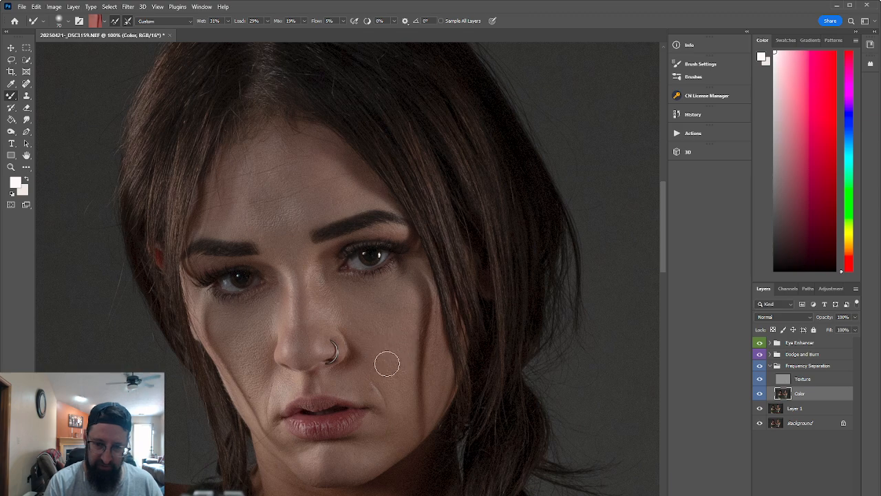
Resample skin tone on the left woman's shadow-side cheek and smooth the remaining color patches on both cheeks
{"action": "left_click", "coordinate": [238, 336], "text": "alt"}
{"action": "mouse_move", "coordinate": [245, 353]}
{"action": "left_mouse_down"}
{"action": "mouse_move", "coordinate": [244, 369]}
{"action": "mouse_move", "coordinate": [243, 351]}
{"action": "left_mouse_up"}
{"action": "left_click_drag", "start_coordinate": [395, 360], "coordinate": [403, 363]}
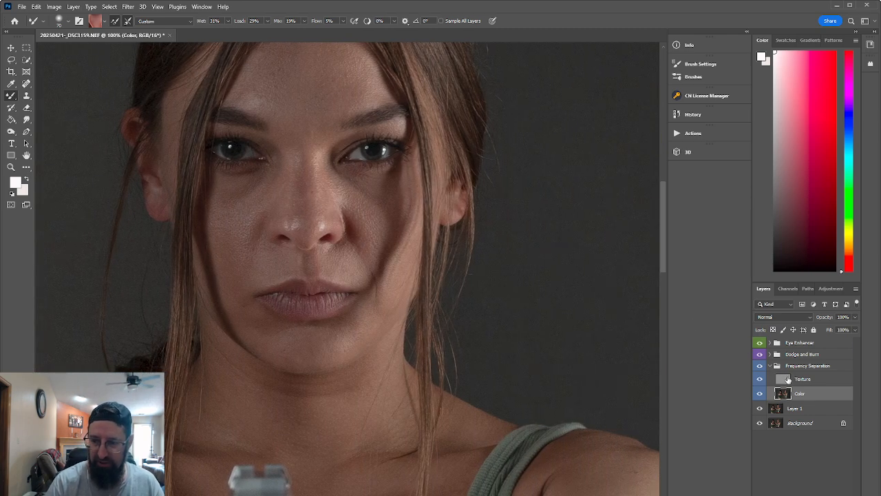
On the Texture layer, use the Clone Stamp to clean rough skin texture on the right woman's shadowed cheek beside her nose
{"action": "left_click", "coordinate": [789, 379]}
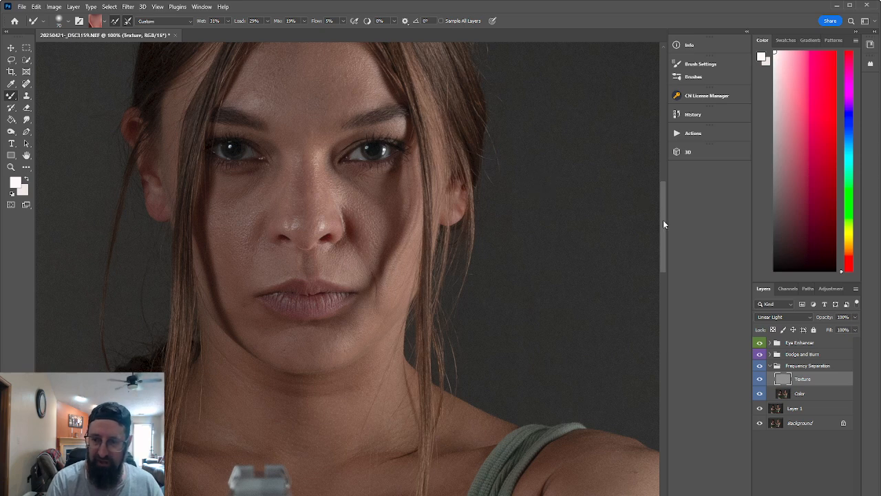
{"action": "left_click_drag", "start_coordinate": [663, 219], "coordinate": [661, 205]}
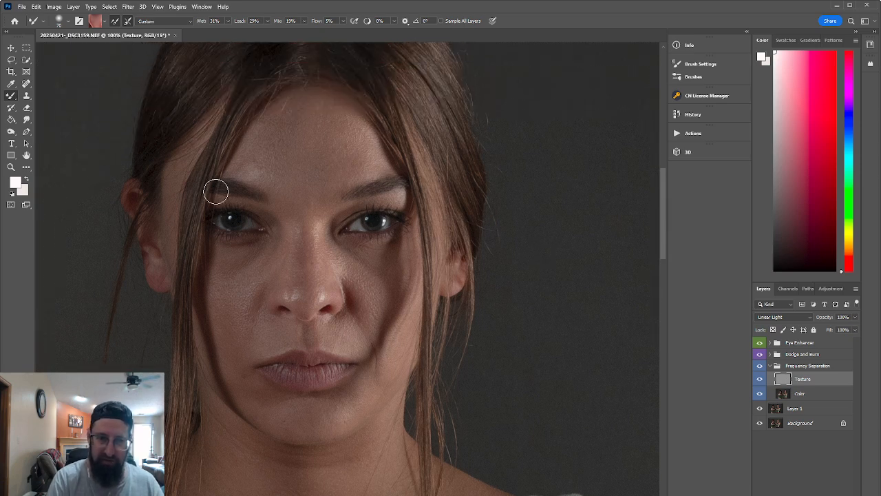
{"action": "left_click", "coordinate": [26, 98]}
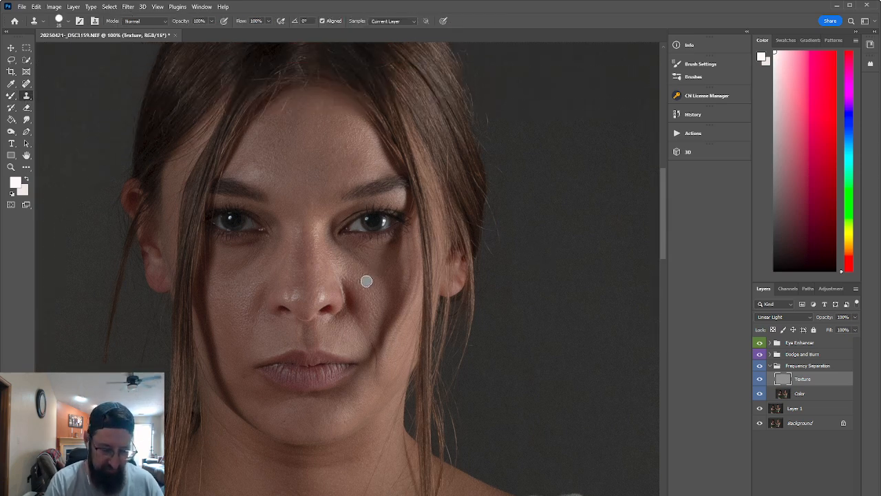
{"action": "left_click", "coordinate": [379, 292], "text": "alt"}
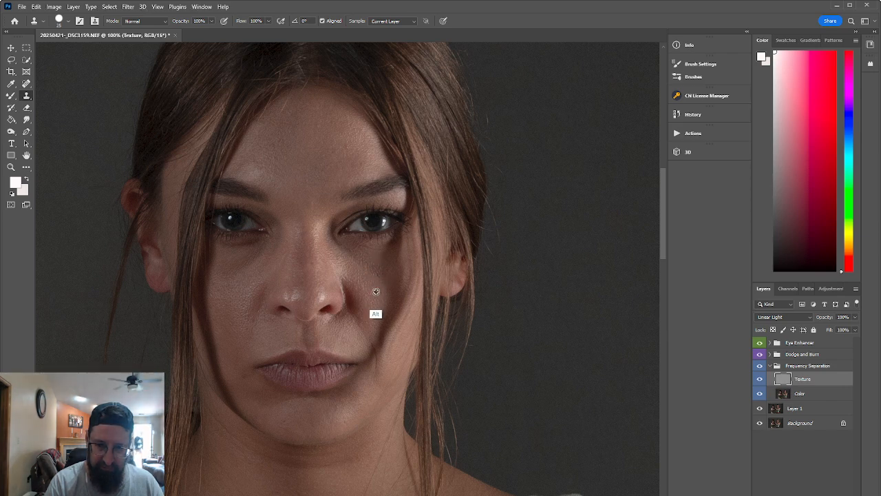
{"action": "left_click", "coordinate": [389, 368], "text": "alt"}
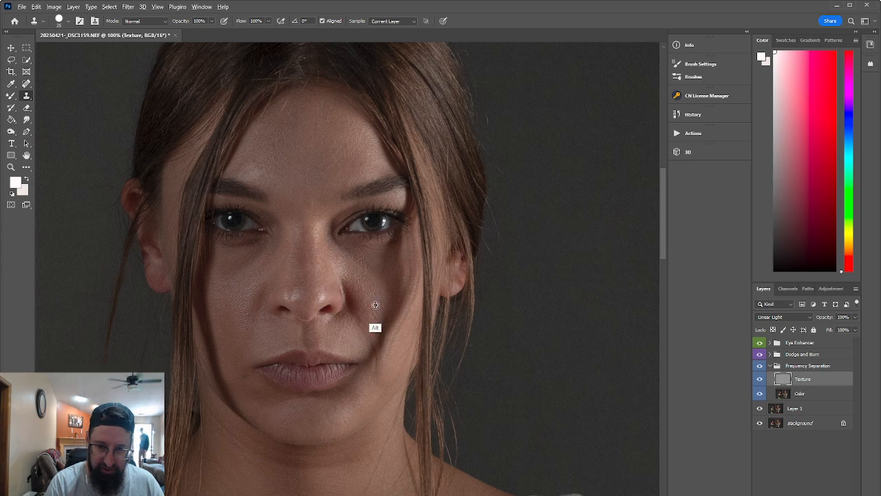
{"action": "left_click", "coordinate": [372, 264], "text": "alt"}
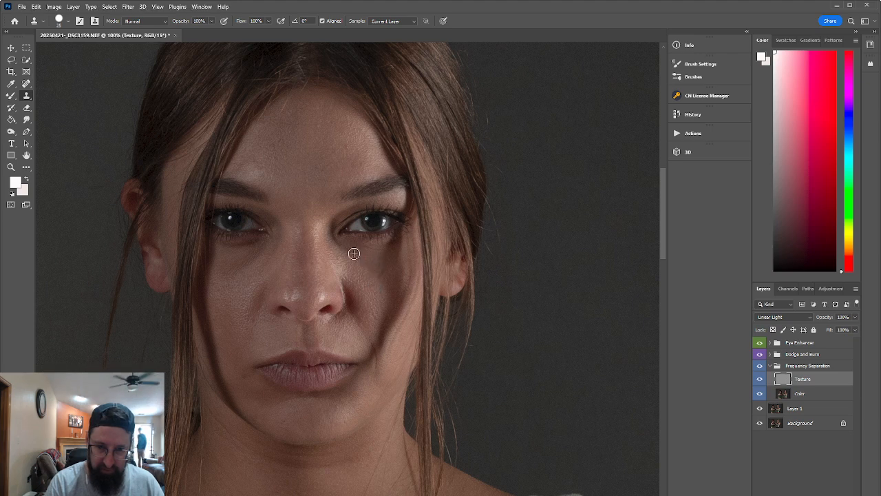
Clone clean skin texture over the lines under the right woman's eye on the shadowed side, resampling nearby skin
{"action": "left_click", "coordinate": [369, 263], "text": "alt"}
{"action": "left_click_drag", "start_coordinate": [365, 246], "coordinate": [379, 254]}
{"action": "left_click", "coordinate": [374, 288], "text": "alt"}
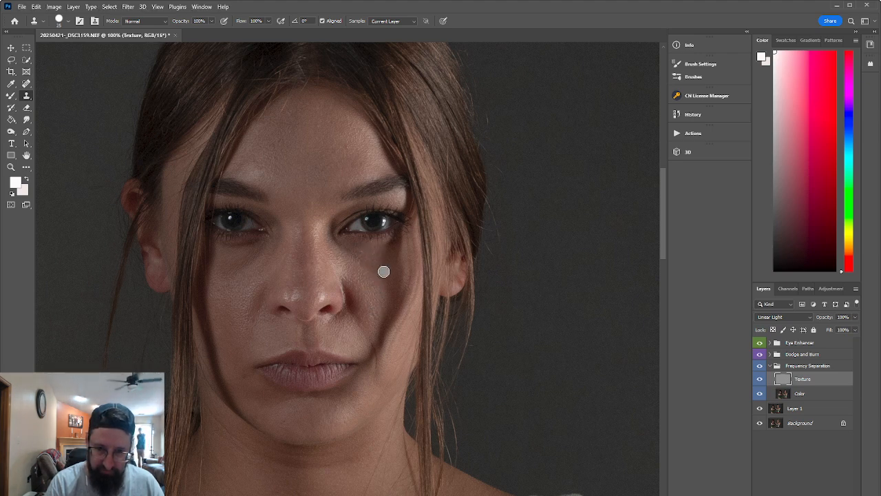
{"action": "left_click", "coordinate": [377, 300], "text": "alt"}
{"action": "left_click", "coordinate": [374, 259], "text": "alt"}
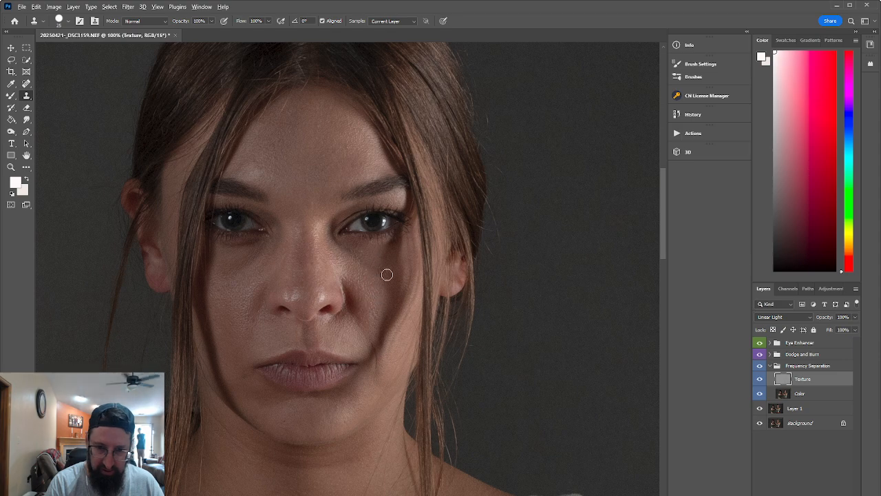
{"action": "left_click_drag", "start_coordinate": [385, 275], "coordinate": [391, 270]}
Clone smooth skin texture under the right woman's opposite eye and down that cheek, resampling around each blemish
{"action": "left_click", "coordinate": [231, 256], "text": "alt"}
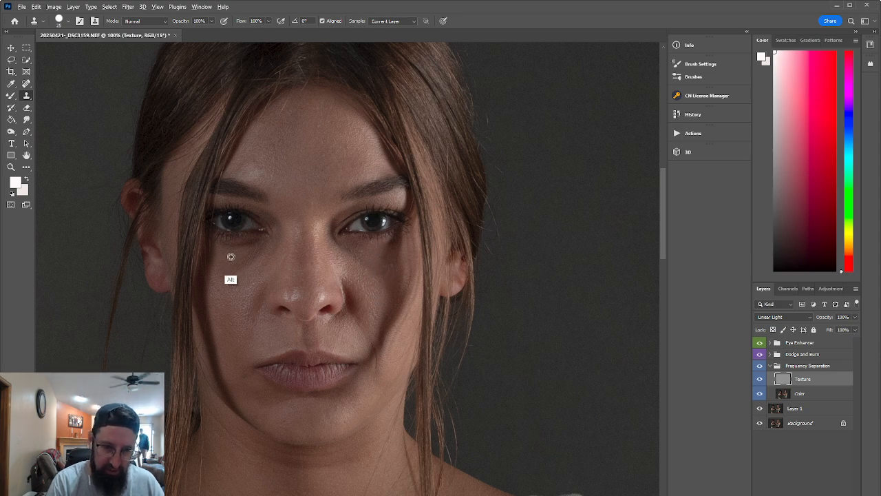
{"action": "left_click", "coordinate": [224, 254], "text": "alt"}
{"action": "left_click_drag", "start_coordinate": [228, 271], "coordinate": [263, 251]}
{"action": "left_click", "coordinate": [227, 285], "text": "alt"}
{"action": "left_click", "coordinate": [230, 339], "text": "alt"}
{"action": "left_click", "coordinate": [233, 334], "text": "alt"}
{"action": "left_click", "coordinate": [235, 332], "text": "alt"}
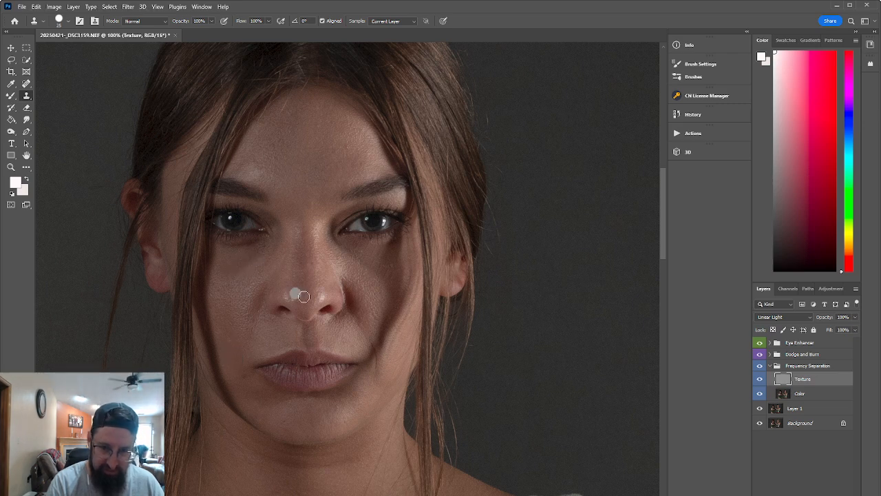
On the Color layer, sample the right woman's cheek tone with the Mixer Brush and blend her facial skin color
{"action": "left_click", "coordinate": [785, 397]}
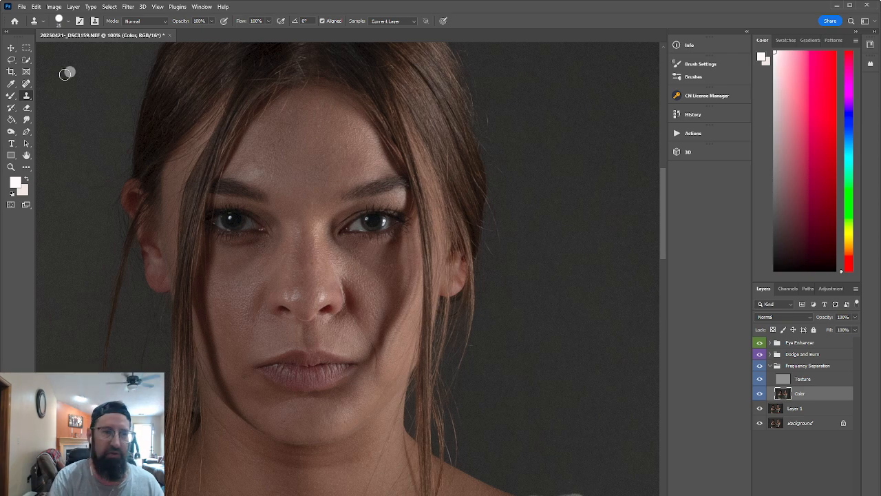
{"action": "key", "text": "b"}
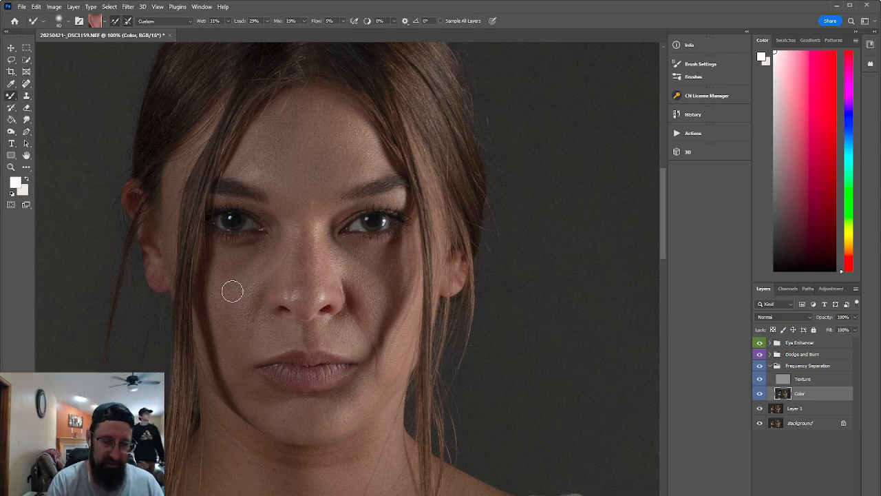
{"action": "left_click", "coordinate": [230, 294], "text": "alt"}
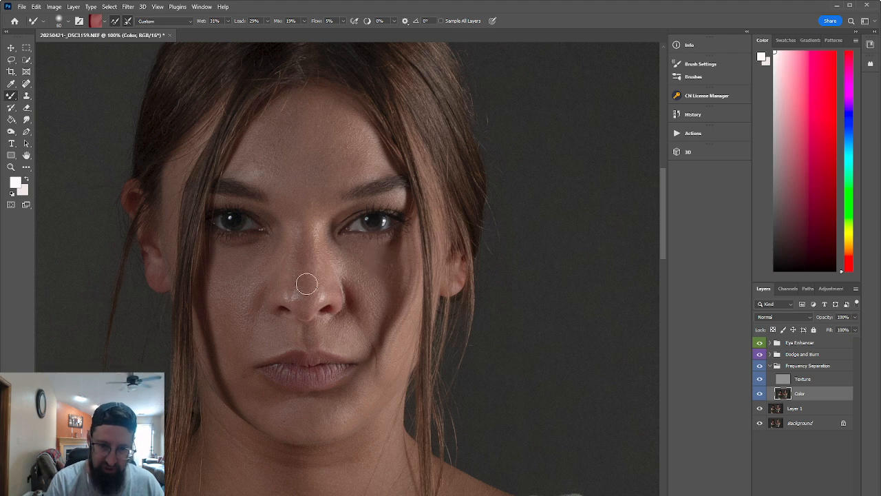
On the Sharpen mask of the Eye Enhancer group, paint white over both of the right woman's irises with a size 30 Brush
{"action": "left_click", "coordinate": [770, 343]}
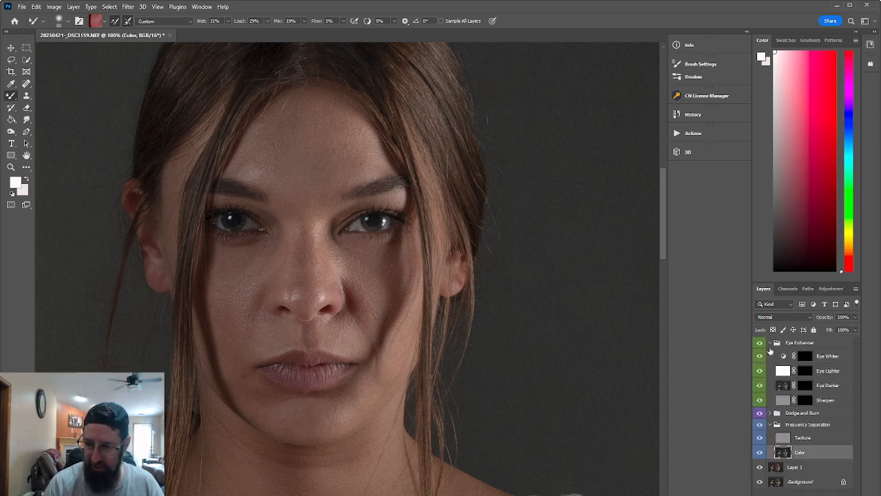
{"action": "left_click", "coordinate": [805, 400]}
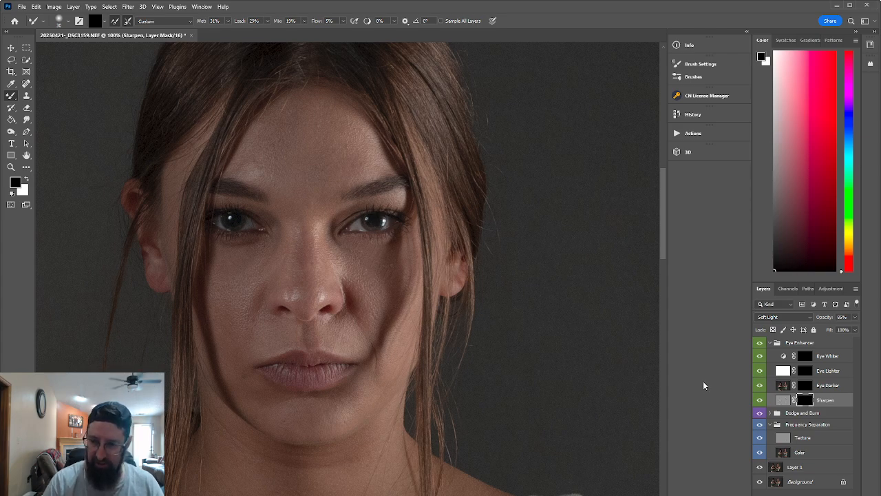
{"action": "left_click", "coordinate": [28, 179]}
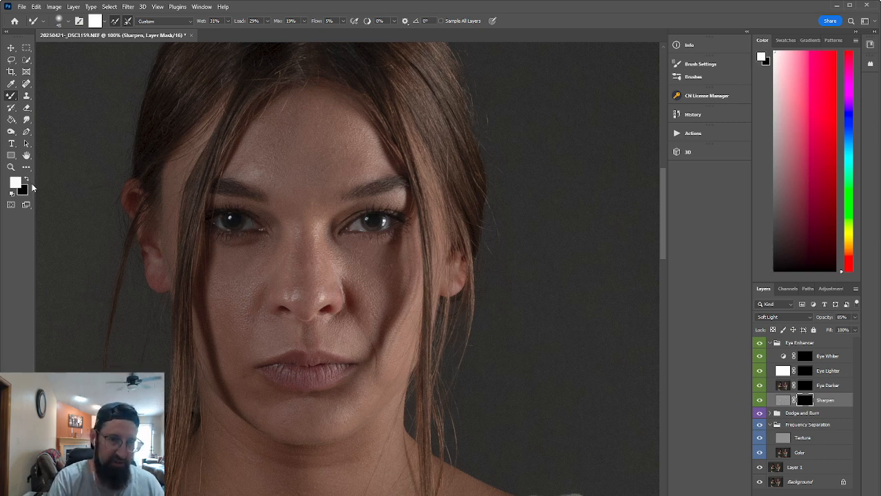
{"action": "right_click", "coordinate": [11, 96]}
{"action": "left_click", "coordinate": [50, 96]}
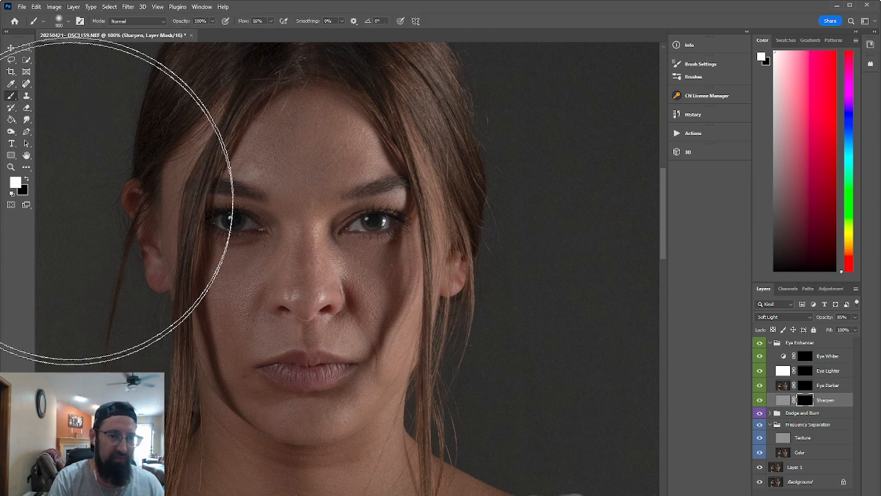
{"action": "key", "text": "bracketleft"}
{"action": "key", "text": "bracketleft"}
{"action": "key", "text": "bracketleft"}
{"action": "key", "text": "bracketleft"}
{"action": "key", "text": "bracketleft"}
{"action": "key", "text": "bracketleft"}
{"action": "key", "text": "bracketleft"}
{"action": "key", "text": "bracketleft"}
{"action": "key", "text": "bracketleft"}
{"action": "key", "text": "bracketleft"}
{"action": "key", "text": "bracketleft"}
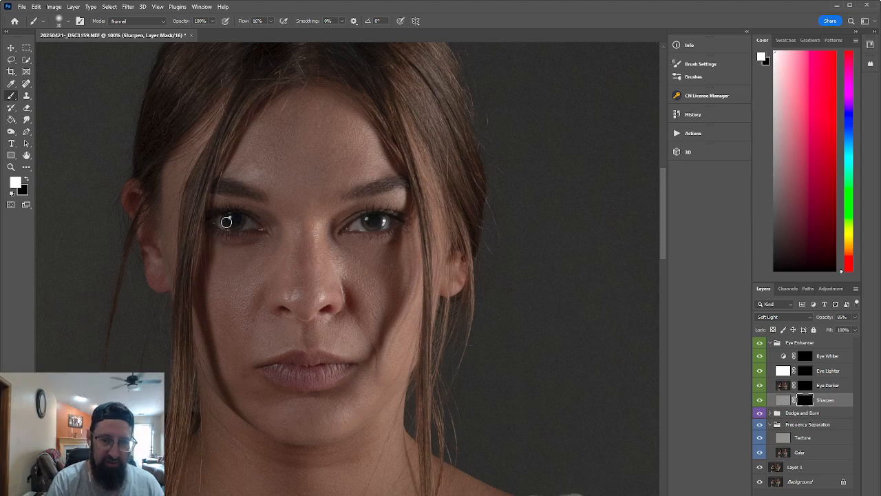
{"action": "mouse_move", "coordinate": [227, 224]}
{"action": "left_mouse_down"}
{"action": "mouse_move", "coordinate": [242, 221]}
{"action": "mouse_move", "coordinate": [232, 220]}
{"action": "left_mouse_up"}
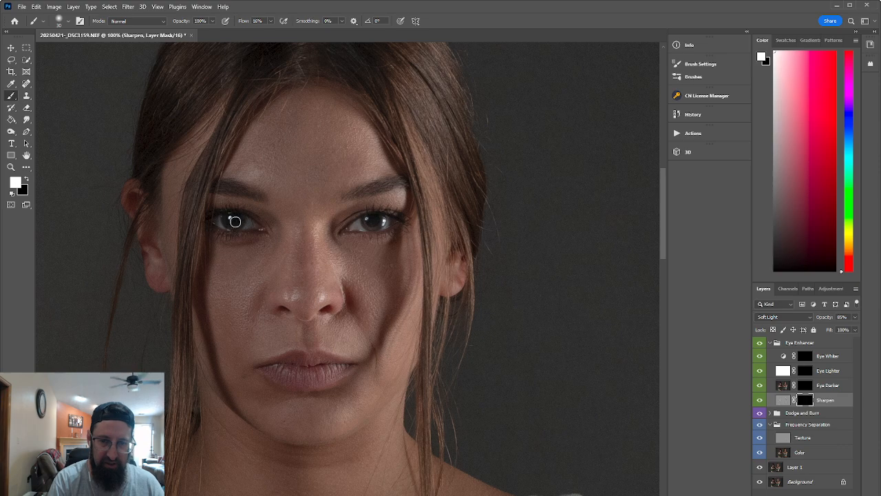
{"action": "mouse_move", "coordinate": [367, 220]}
{"action": "left_mouse_down"}
{"action": "mouse_move", "coordinate": [383, 220]}
{"action": "mouse_move", "coordinate": [367, 223]}
{"action": "left_mouse_up"}
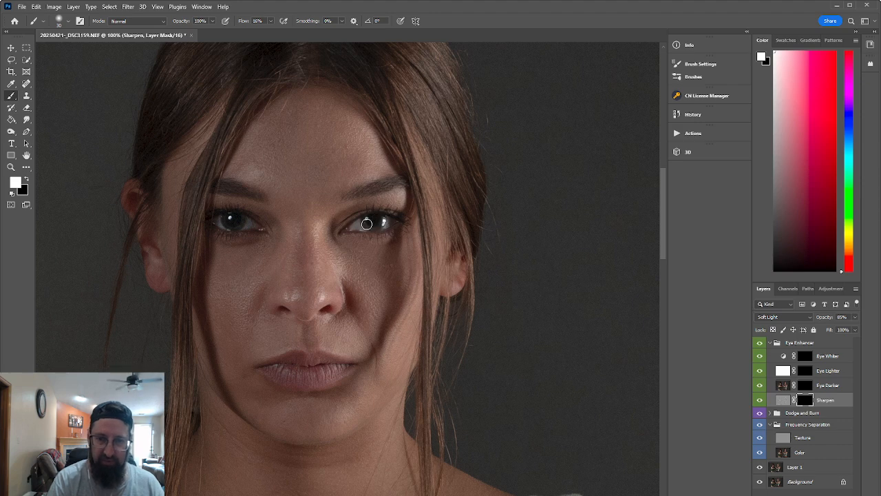
On the Eye Lighter mask, paint white with a smaller brush over both of the right woman's irises to brighten them
{"action": "left_click", "coordinate": [806, 371]}
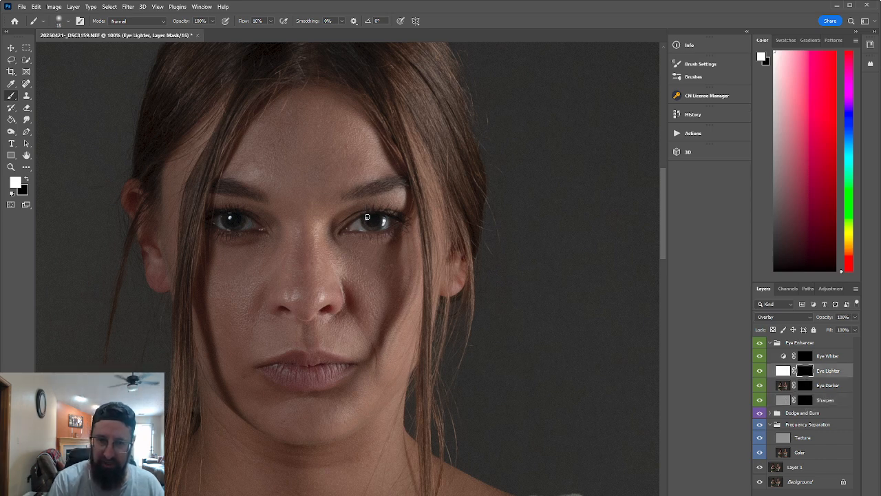
{"action": "mouse_move", "coordinate": [367, 219]}
{"action": "left_mouse_down"}
{"action": "mouse_move", "coordinate": [368, 228]}
{"action": "mouse_move", "coordinate": [379, 225]}
{"action": "mouse_move", "coordinate": [367, 228]}
{"action": "left_mouse_up"}
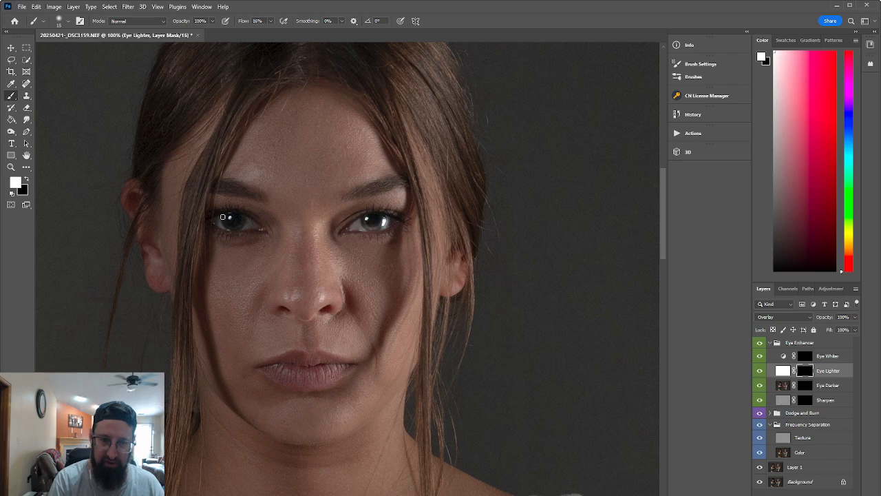
{"action": "mouse_move", "coordinate": [225, 221]}
{"action": "left_mouse_down"}
{"action": "mouse_move", "coordinate": [241, 226]}
{"action": "mouse_move", "coordinate": [224, 224]}
{"action": "left_mouse_up"}
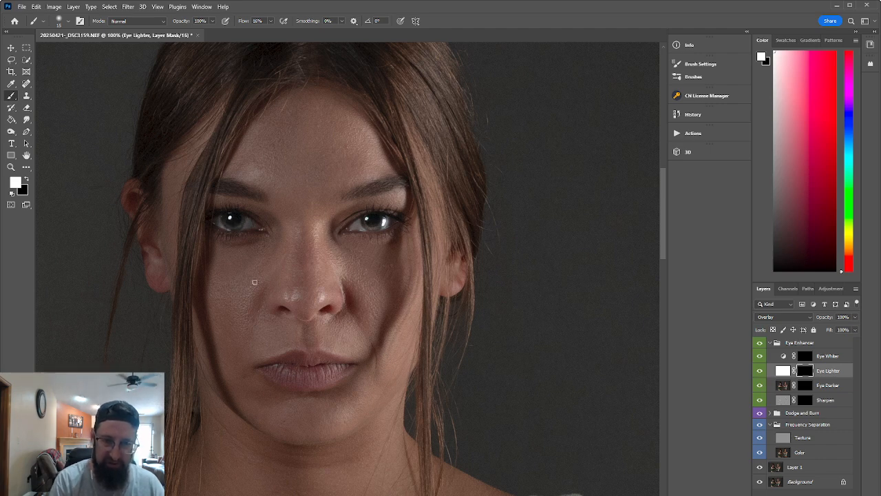
On the Sharpen mask, paint white over both of the left woman's irises with an enlarged brush, then shrink the brush
{"action": "scroll", "coordinate": [347, 269], "scroll_direction": "left", "scroll_amount": 4}
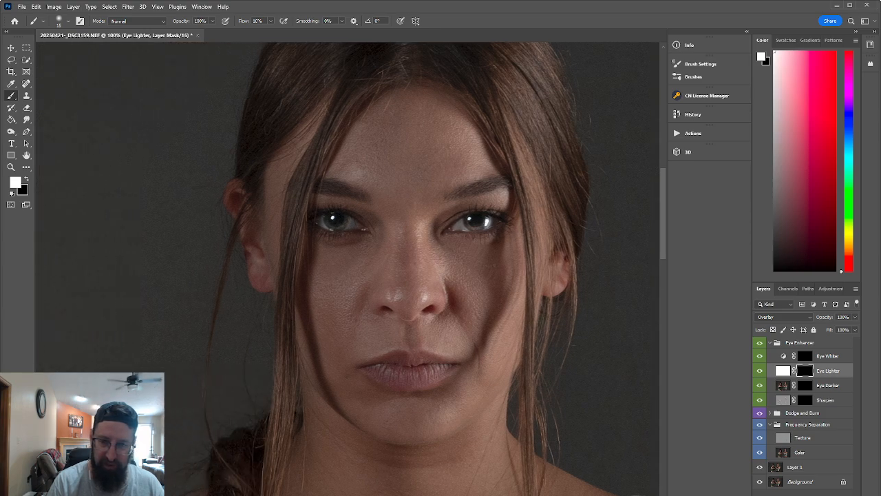
{"action": "scroll", "coordinate": [348, 269], "scroll_direction": "right", "scroll_amount": 2}
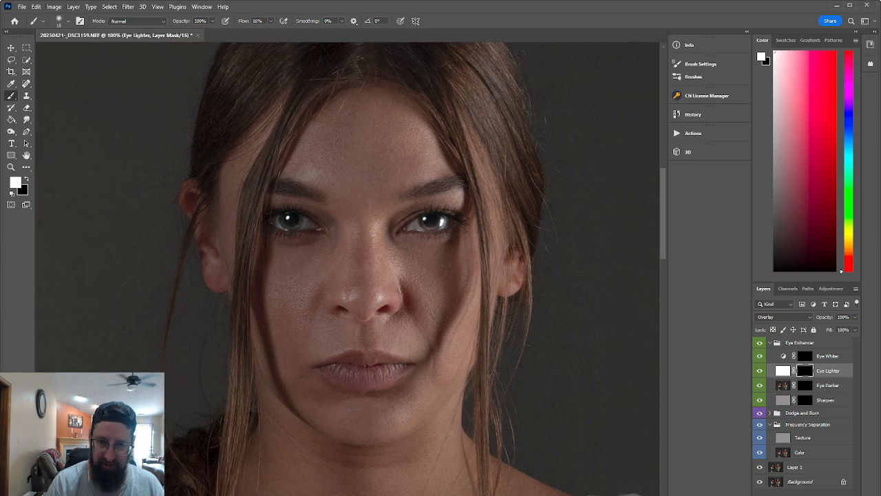
{"action": "scroll", "coordinate": [347, 268], "scroll_direction": "left", "scroll_amount": 15}
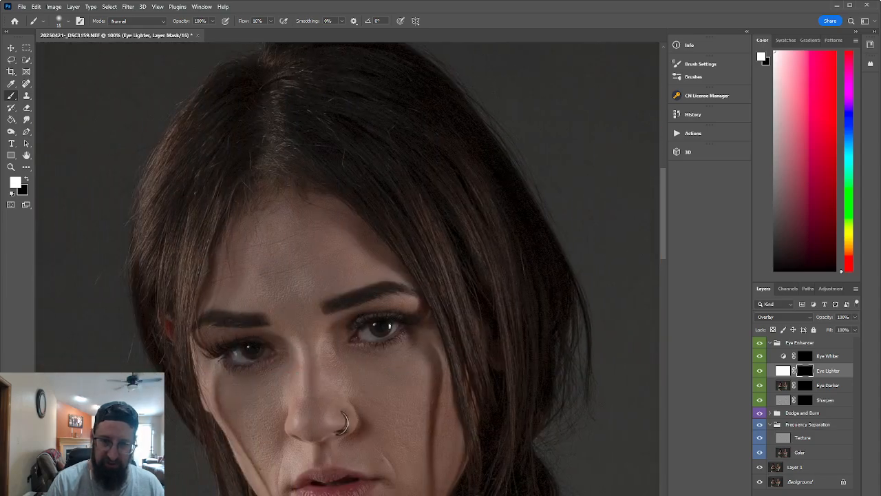
{"action": "scroll", "coordinate": [369, 330], "scroll_direction": "left", "scroll_amount": 1}
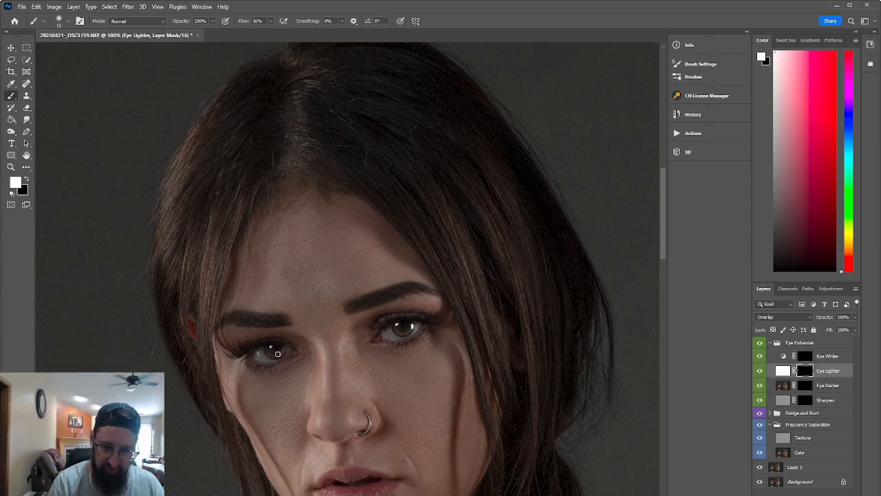
{"action": "left_click", "coordinate": [806, 400]}
{"action": "key", "text": "]"}
{"action": "key", "text": "]"}
{"action": "key", "text": "]"}
{"action": "left_click_drag", "start_coordinate": [406, 328], "coordinate": [407, 328]}
{"action": "mouse_move", "coordinate": [284, 349]}
{"action": "left_mouse_down"}
{"action": "mouse_move", "coordinate": [272, 348]}
{"action": "mouse_move", "coordinate": [274, 362]}
{"action": "left_mouse_up"}
{"action": "key", "text": "["}
{"action": "key", "text": "["}
{"action": "key", "text": "["}
{"action": "key", "text": "["}
{"action": "key", "text": "["}
{"action": "key", "text": "["}
{"action": "key", "text": "["}
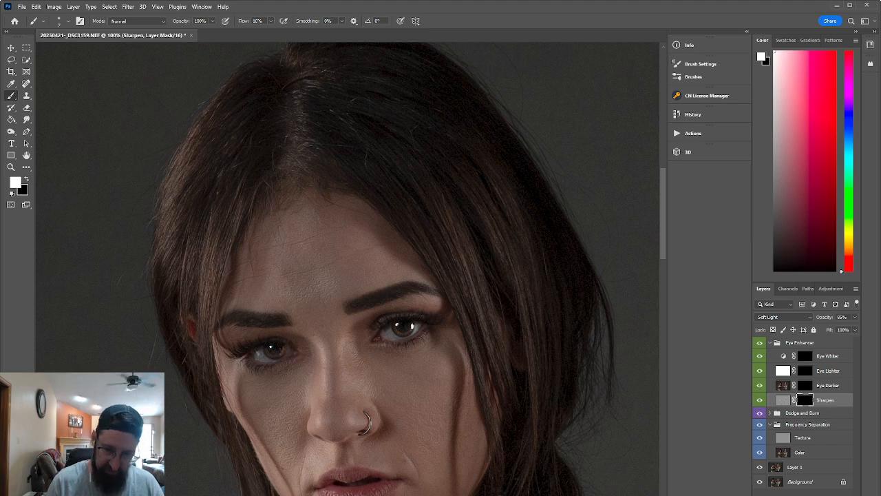
Stamp all visible layers into a new merged layer above the Eye Enhancer group
{"action": "key", "text": "ctrl+minus"}
{"action": "key", "text": "ctrl+minus"}
{"action": "key", "text": "ctrl+minus"}
{"action": "key", "text": "ctrl+minus"}
{"action": "key", "text": "ctrl+minus"}
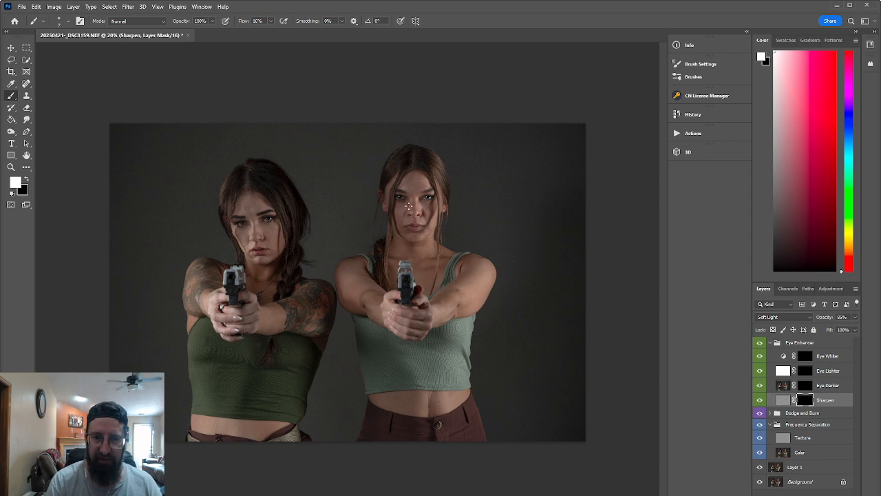
{"action": "left_click", "coordinate": [805, 344]}
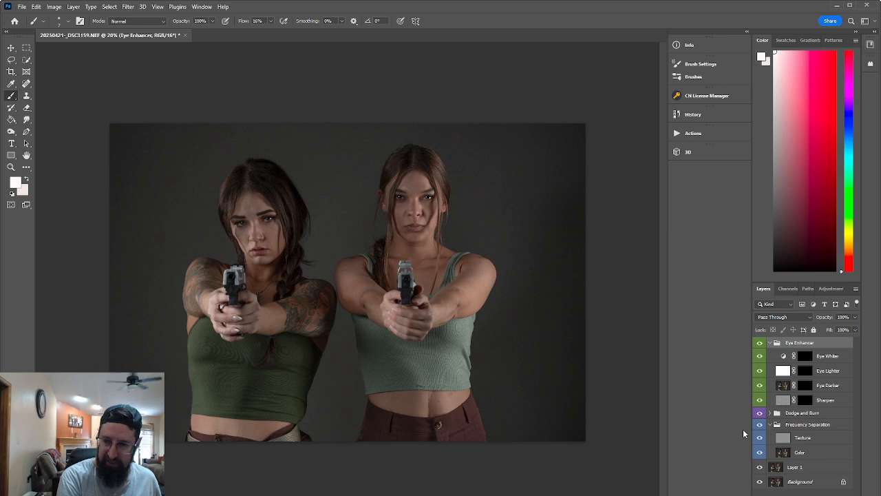
{"action": "key", "text": "ctrl+shift+alt+e"}
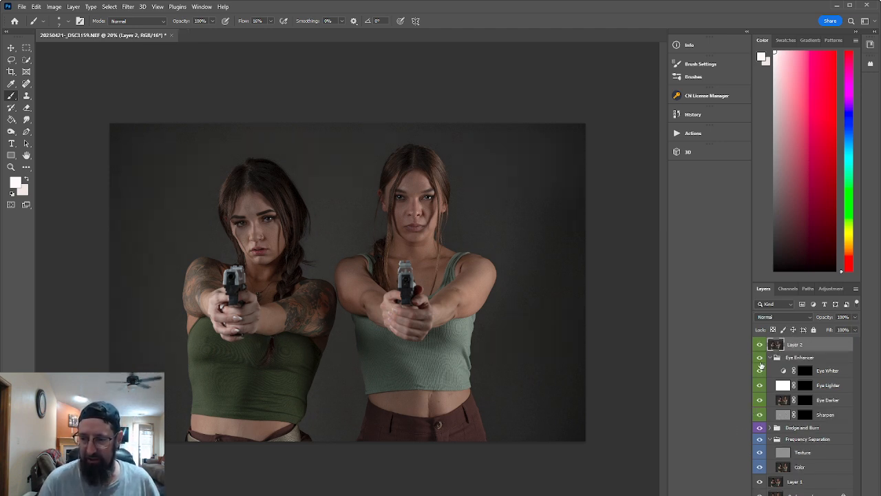
Check the merged Layer 2 on its own by temporarily hiding the Eye Enhancer, Dodge and Burn, Frequency Separation and Layer 1 layers
{"action": "left_click", "coordinate": [759, 358]}
{"action": "left_click", "coordinate": [759, 428]}
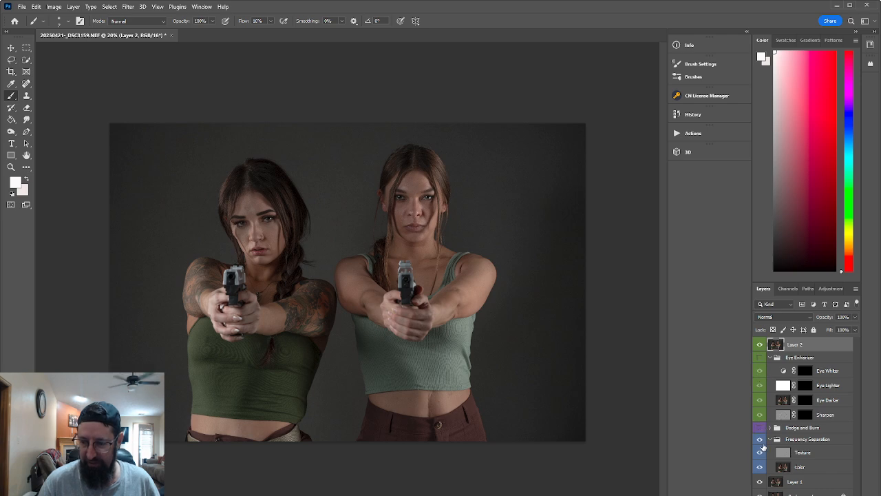
{"action": "left_click", "coordinate": [759, 439]}
{"action": "left_click", "coordinate": [760, 481]}
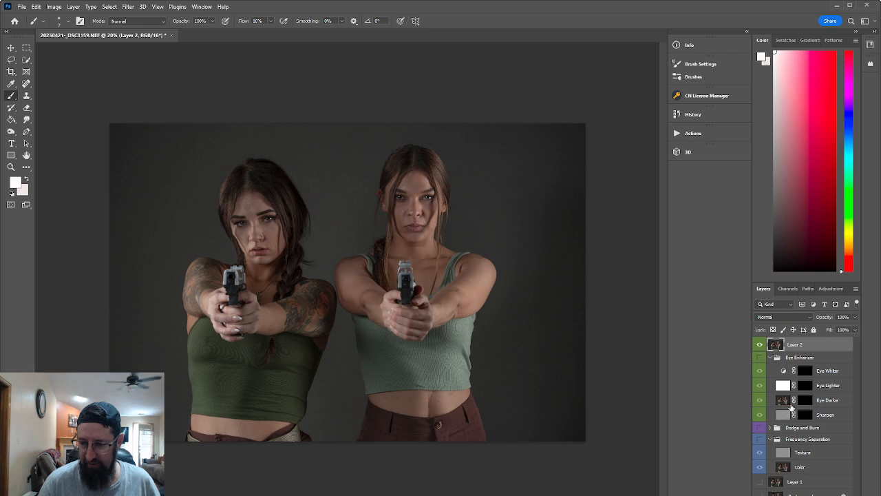
{"action": "left_click", "coordinate": [760, 345]}
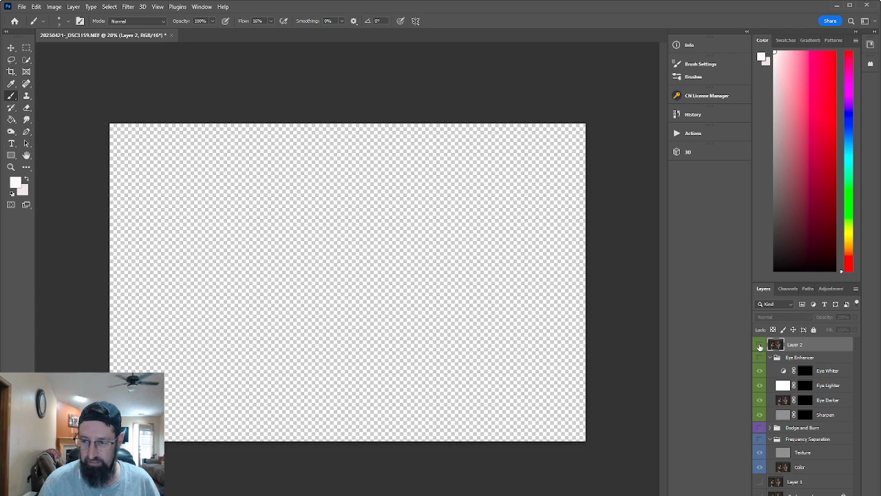
{"action": "left_click", "coordinate": [759, 345]}
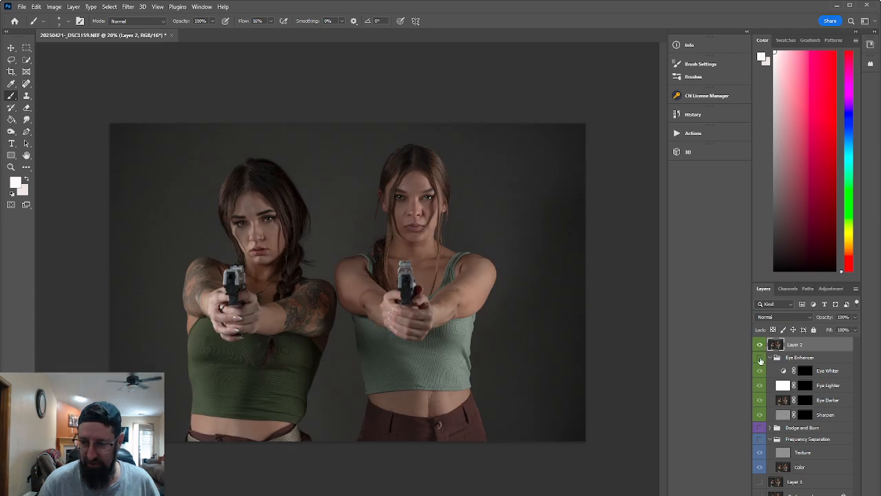
{"action": "left_click", "coordinate": [759, 357]}
{"action": "left_click", "coordinate": [759, 427]}
{"action": "left_click", "coordinate": [759, 438]}
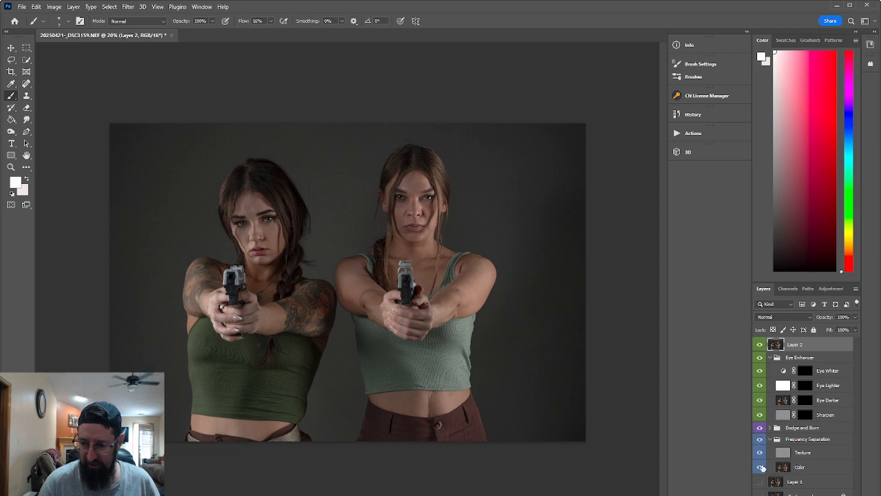
{"action": "left_click", "coordinate": [759, 481]}
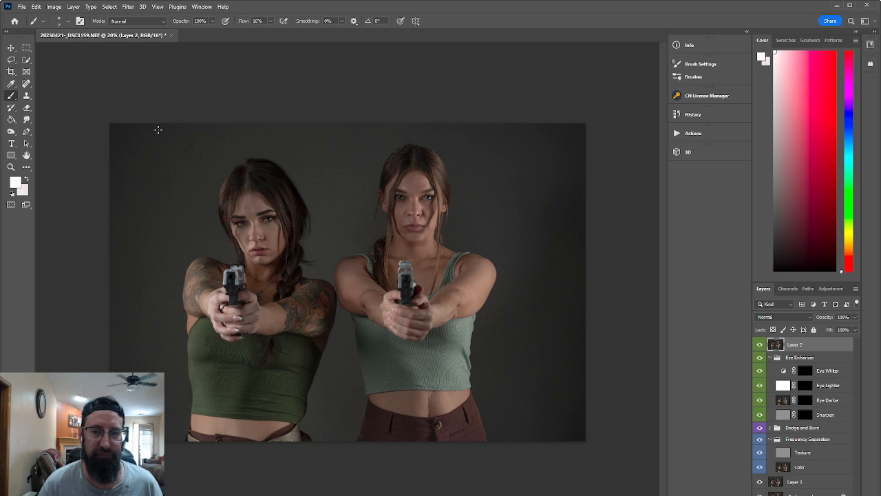
Select both women with Select Subject and output the selection from Select and Mask as a layer mask on Layer 2
{"action": "left_click", "coordinate": [26, 61]}
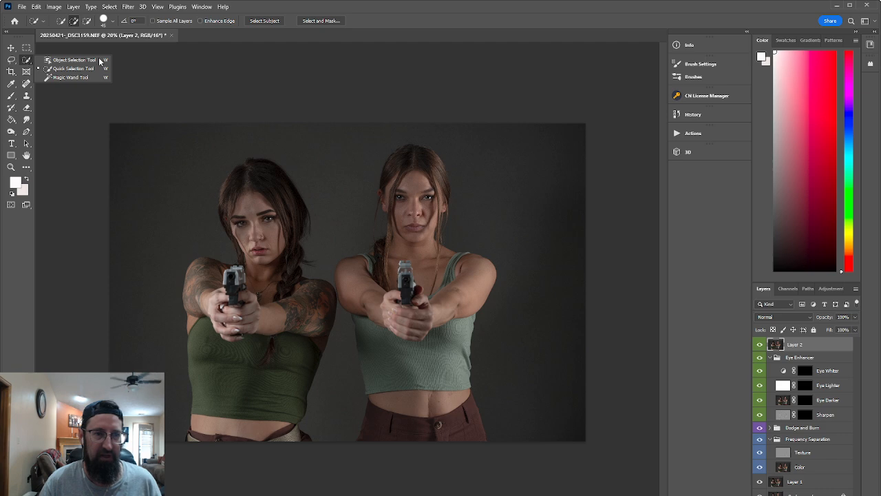
{"action": "left_click", "coordinate": [269, 7]}
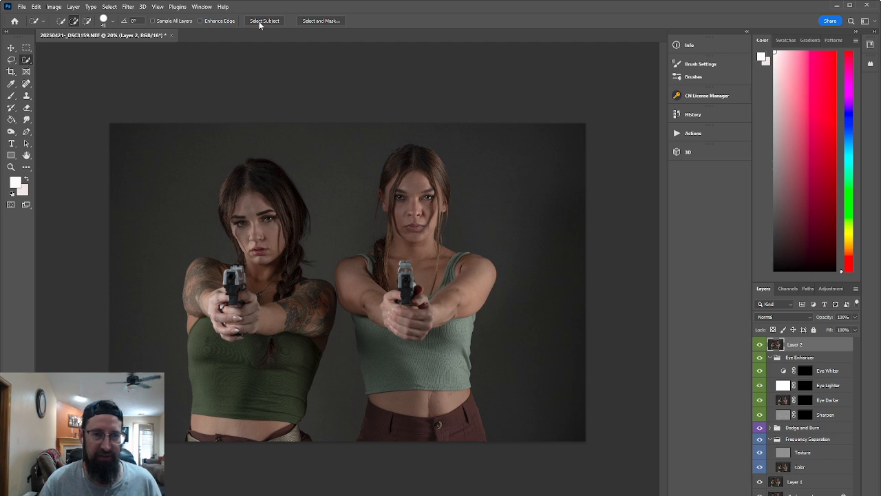
{"action": "left_click", "coordinate": [262, 21]}
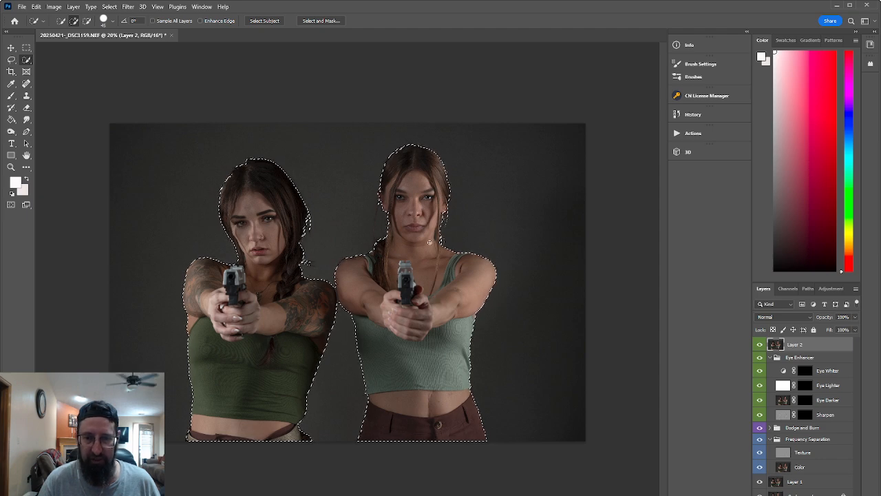
{"action": "left_click", "coordinate": [322, 21]}
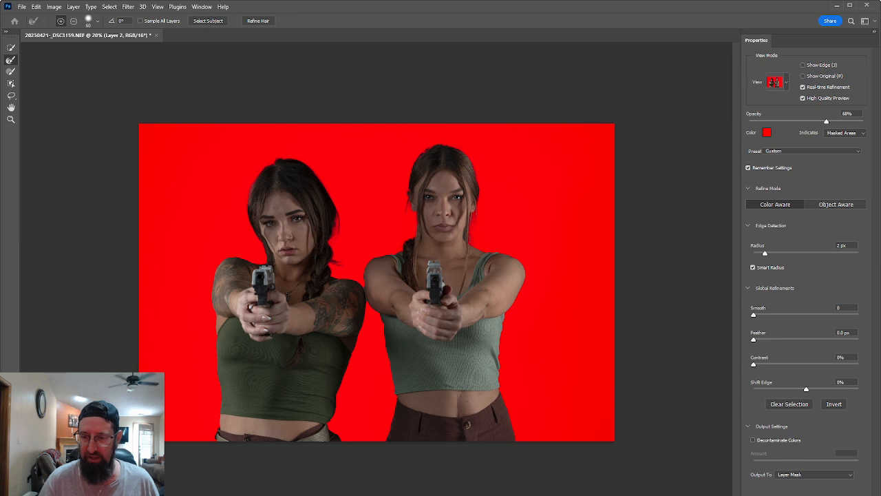
{"action": "key", "text": "Return"}
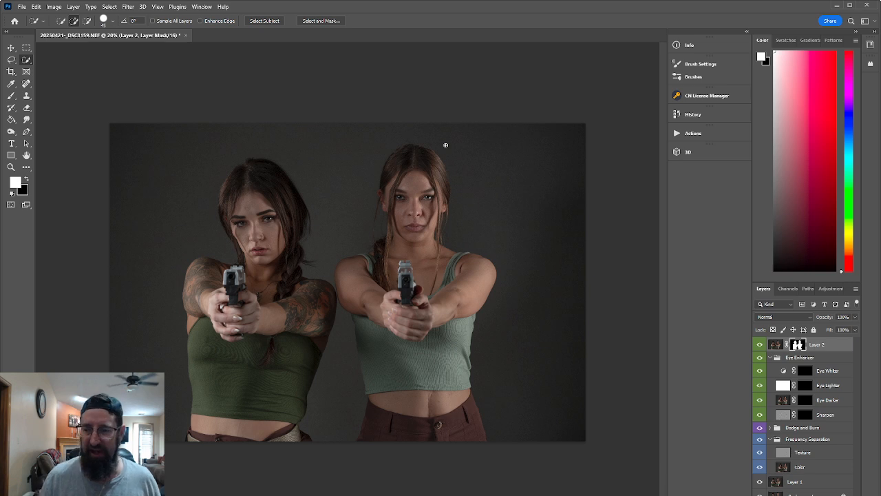
Place the carved stone wheel image pexels-bharatanirudh-1721747 from the Downloads folder as an embedded layer above Layer 2
{"action": "left_click", "coordinate": [23, 7]}
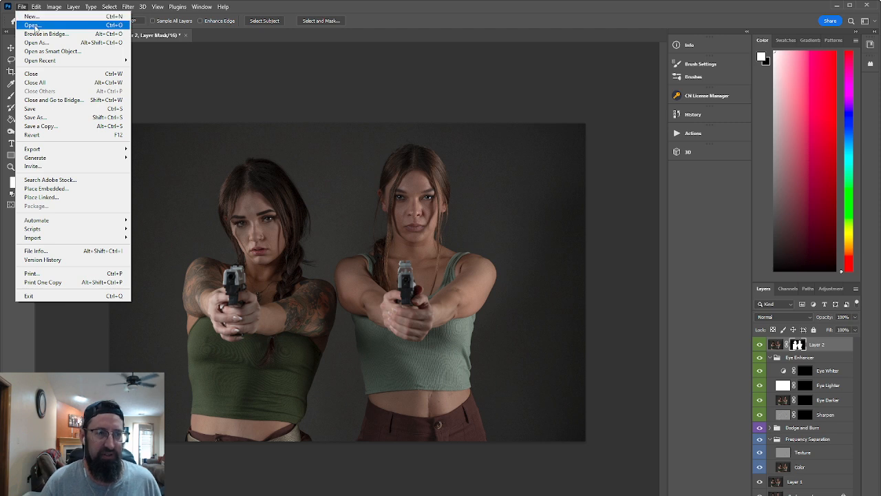
{"action": "left_click", "coordinate": [276, 8]}
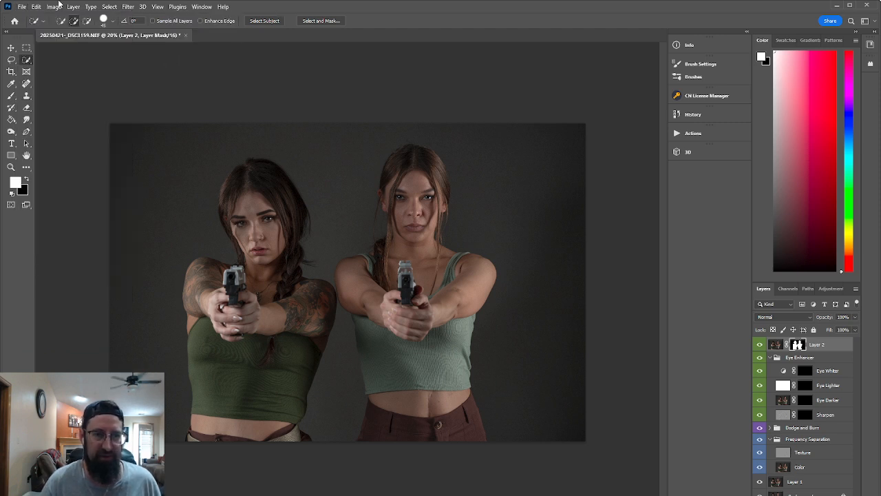
{"action": "left_click", "coordinate": [22, 8]}
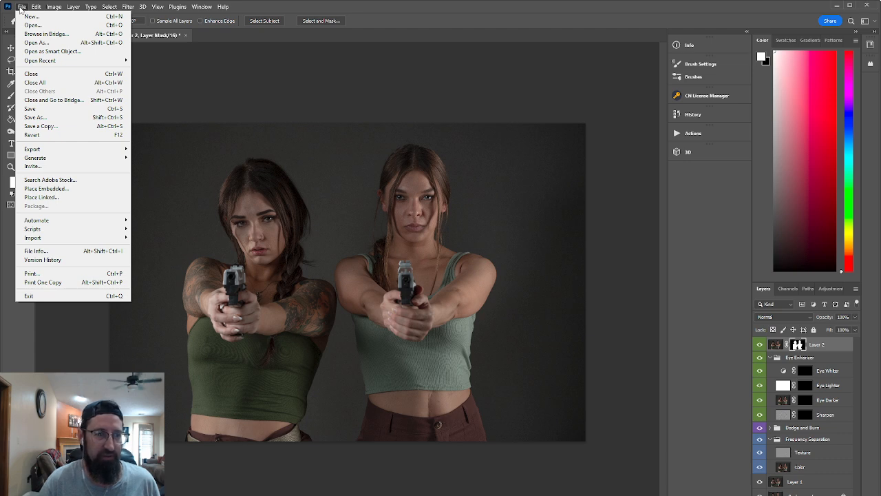
{"action": "left_click", "coordinate": [23, 8]}
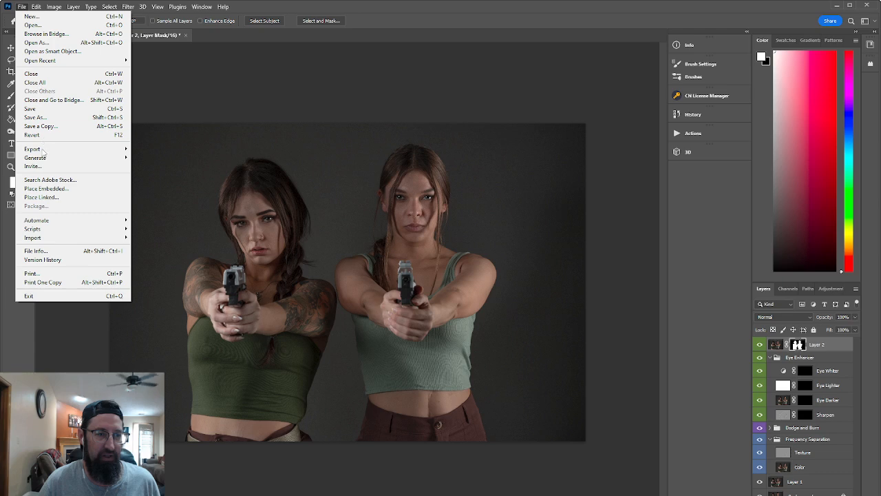
{"action": "left_click", "coordinate": [48, 189]}
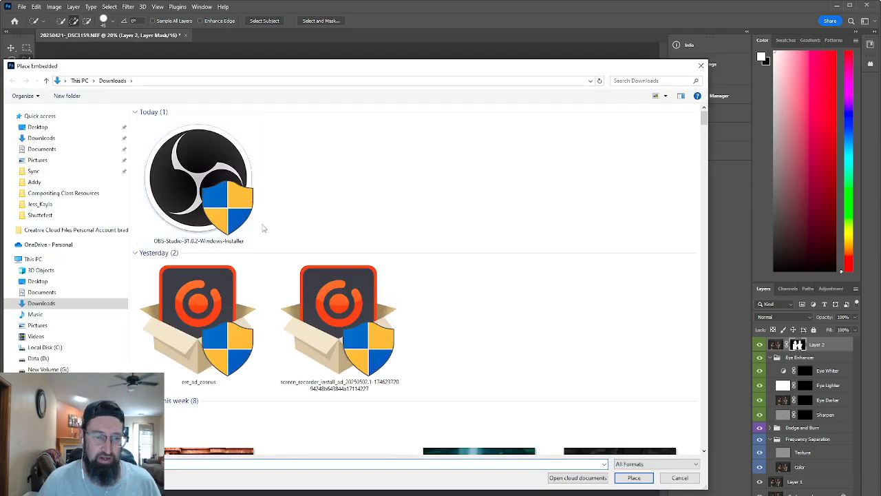
{"action": "scroll", "coordinate": [282, 210], "scroll_direction": "down", "scroll_amount": 5}
{"action": "scroll", "coordinate": [283, 210], "scroll_direction": "up", "scroll_amount": 5}
{"action": "scroll", "coordinate": [285, 275], "scroll_direction": "down", "scroll_amount": 6}
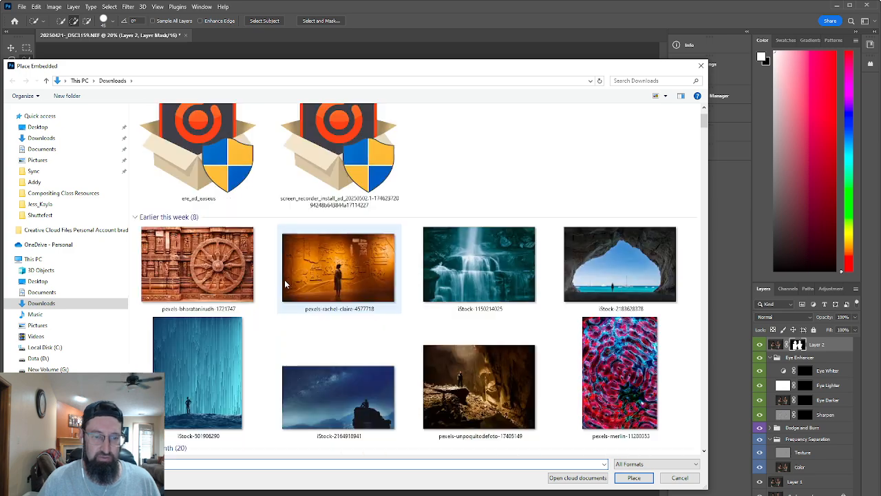
{"action": "scroll", "coordinate": [285, 275], "scroll_direction": "up", "scroll_amount": 2}
{"action": "left_click", "coordinate": [193, 157]}
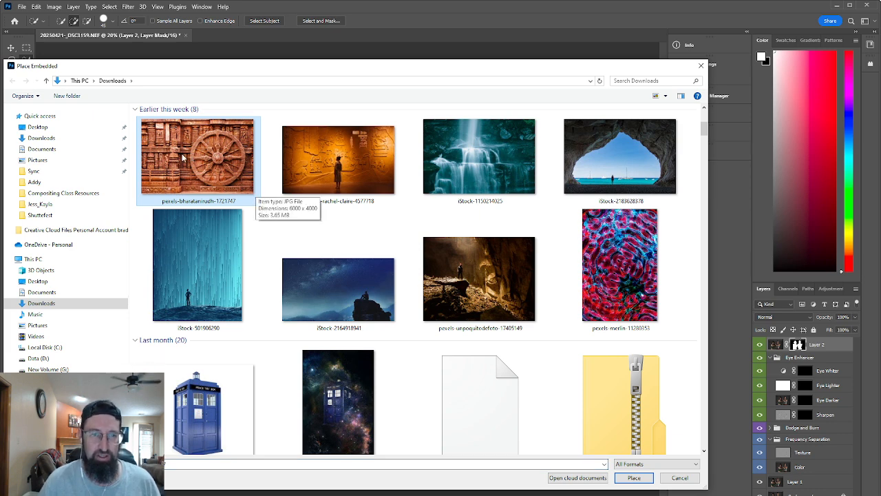
{"action": "left_click", "coordinate": [634, 477]}
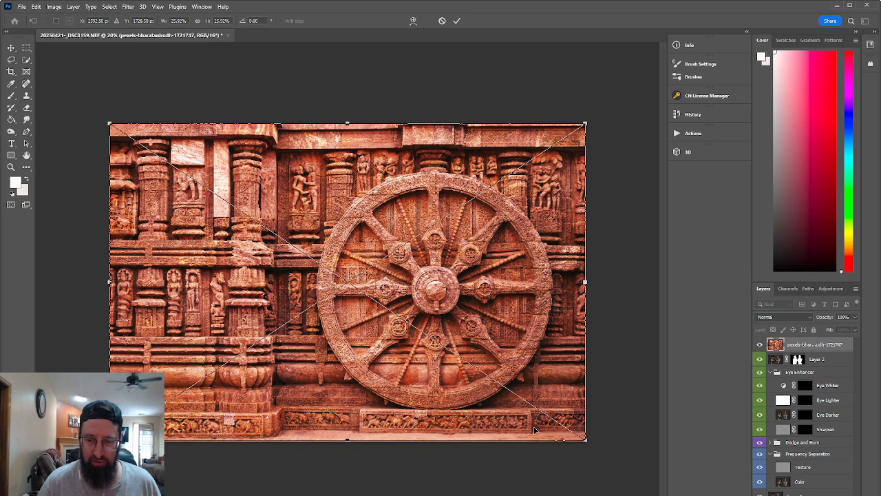
Stretch the placed stone wall image slightly beyond the canvas, to about 26% width and 27% height
{"action": "left_click_drag", "start_coordinate": [586, 440], "coordinate": [593, 451]}
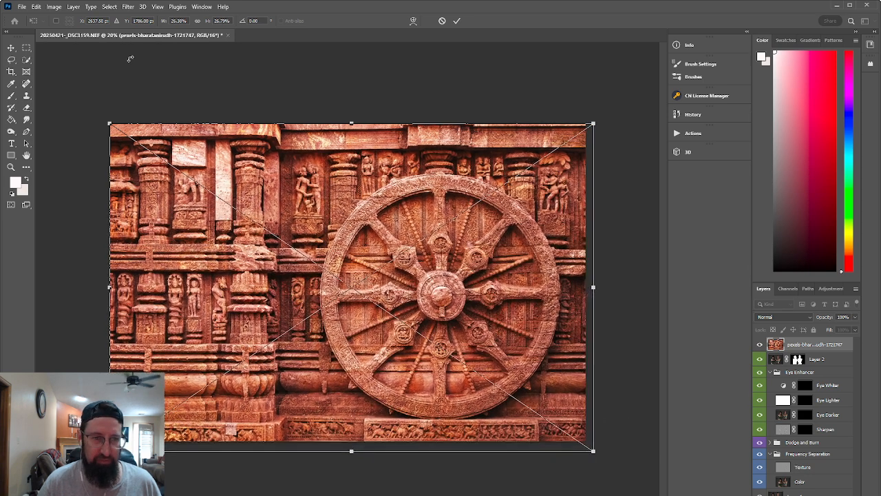
{"action": "mouse_move", "coordinate": [110, 124]}
{"action": "left_mouse_down"}
{"action": "mouse_move", "coordinate": [105, 110]}
{"action": "mouse_move", "coordinate": [108, 116]}
{"action": "left_mouse_up"}
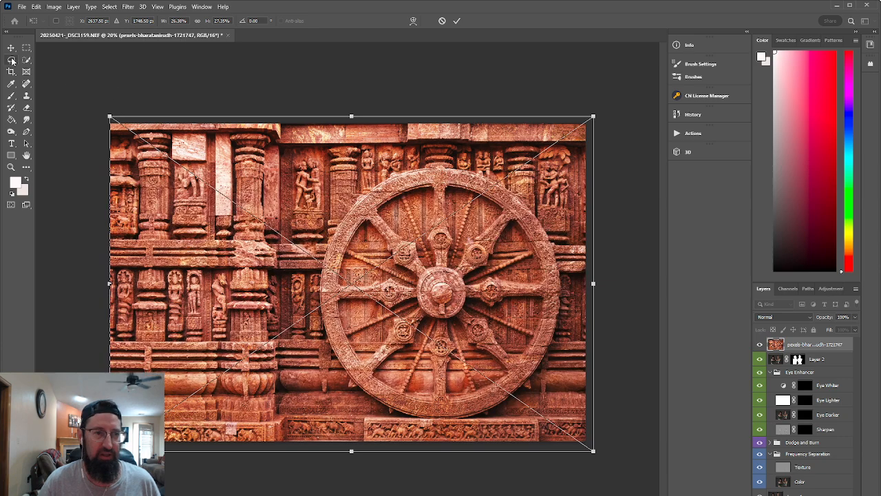
{"action": "key", "text": "Return"}
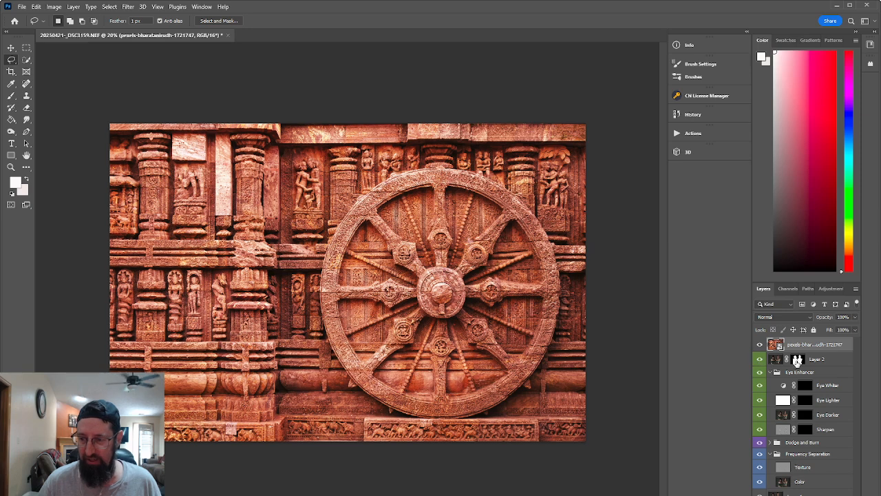
Move the layer mask of the two women from Layer 2 onto the placed stone wall layer
{"action": "left_click", "coordinate": [799, 360]}
{"action": "left_click_drag", "start_coordinate": [799, 360], "coordinate": [800, 344]}
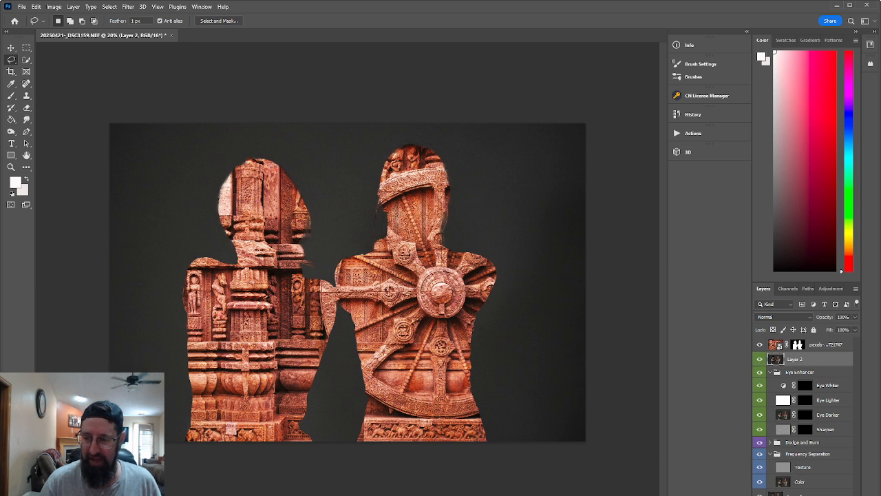
Try a soft white glow with one size 5000 Brush dab on a new layer above Layer 2, and delete that layer
{"action": "key", "text": "ctrl+shift+alt+n"}
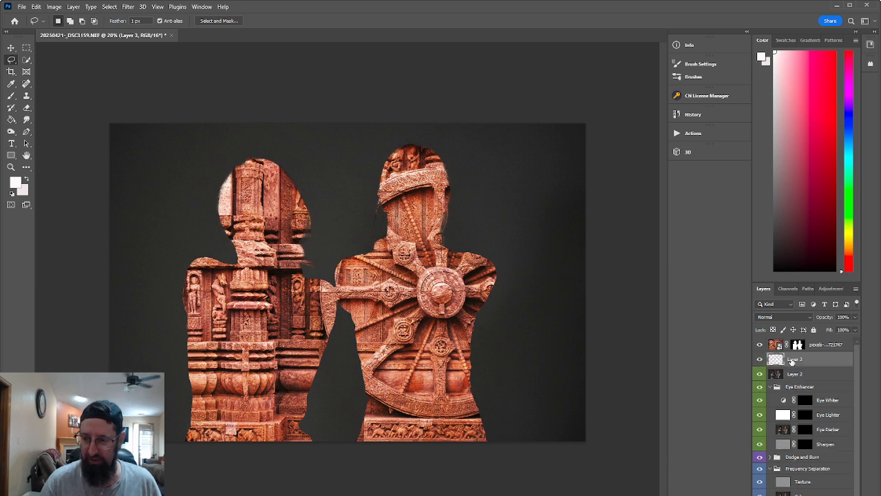
{"action": "left_click", "coordinate": [16, 97]}
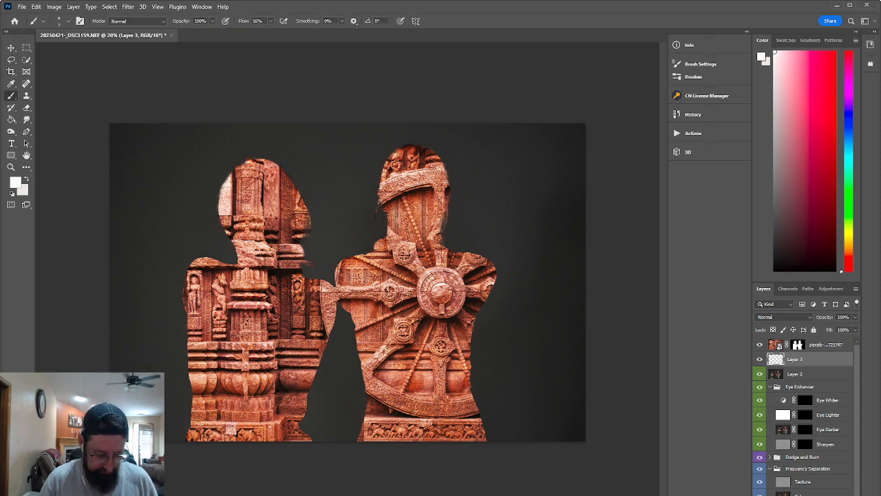
{"action": "key", "text": "bracketright"}
{"action": "key", "text": "bracketright"}
{"action": "key", "text": "bracketright"}
{"action": "key", "text": "bracketright"}
{"action": "key", "text": "bracketright"}
{"action": "key", "text": "bracketright"}
{"action": "key", "text": "bracketright"}
{"action": "key", "text": "bracketright"}
{"action": "key", "text": "bracketright"}
{"action": "key", "text": "bracketright"}
{"action": "key", "text": "bracketright"}
{"action": "key", "text": "bracketright"}
{"action": "key", "text": "bracketright"}
{"action": "key", "text": "bracketright"}
{"action": "key", "text": "bracketright"}
{"action": "key", "text": "bracketright"}
{"action": "key", "text": "bracketright"}
{"action": "key", "text": "bracketright"}
{"action": "key", "text": "bracketright"}
{"action": "key", "text": "bracketright"}
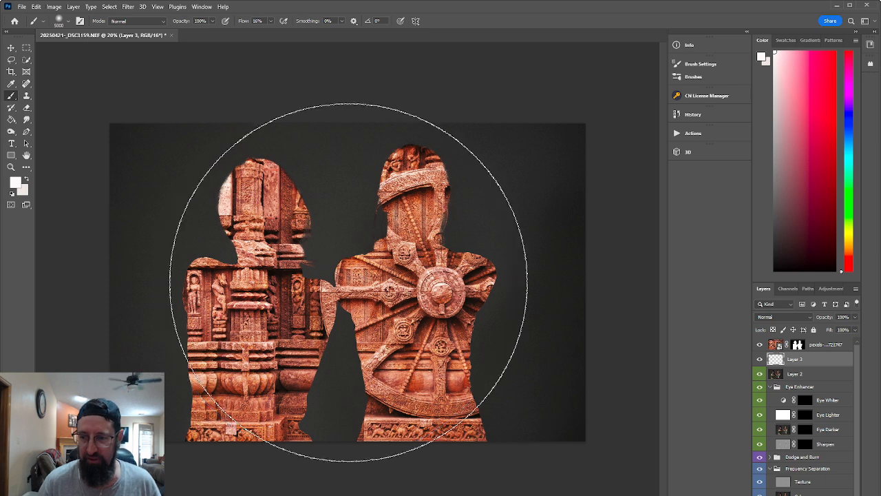
{"action": "left_click", "coordinate": [338, 281]}
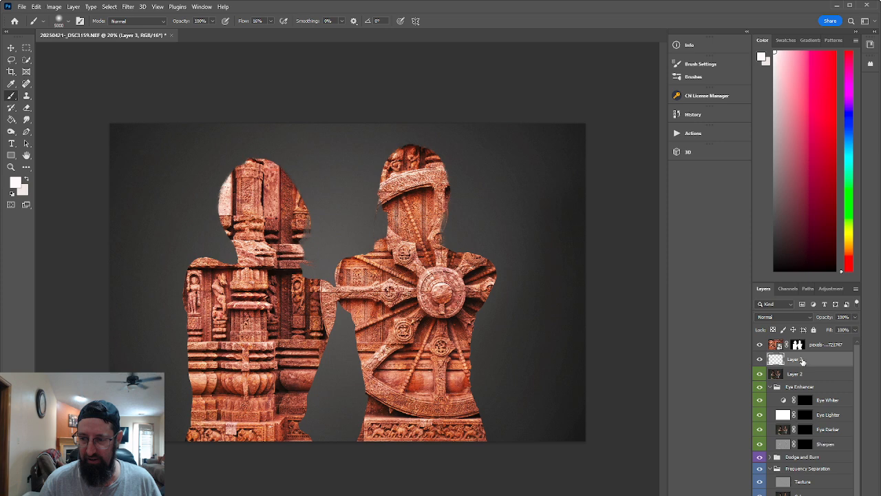
{"action": "left_click_drag", "start_coordinate": [803, 361], "coordinate": [847, 495]}
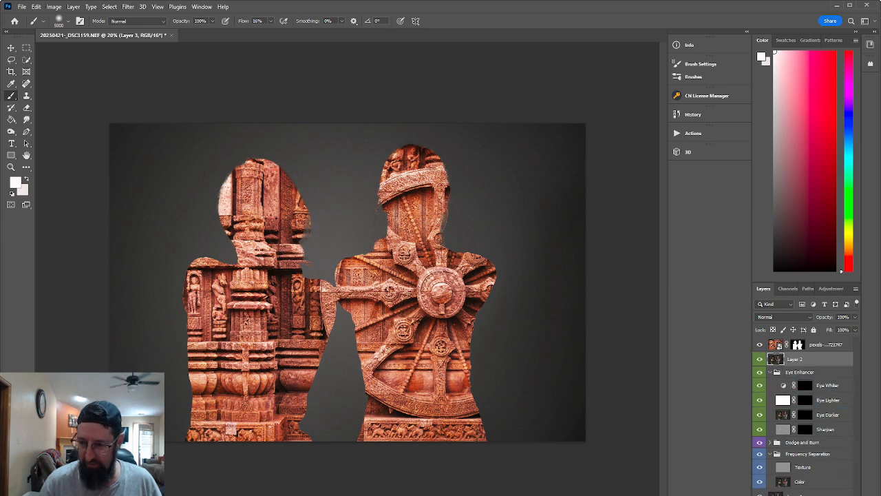
Invert the stone wall layer's mask so the wall fills the background behind the two women
{"action": "left_click", "coordinate": [812, 346]}
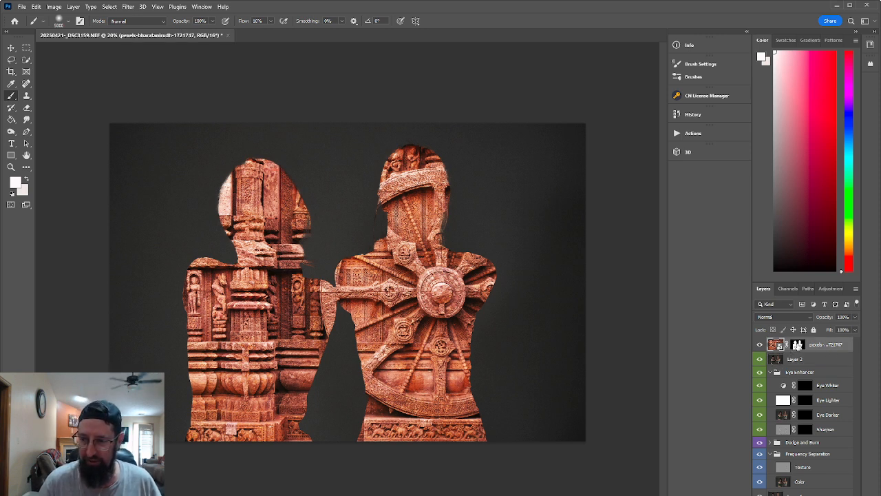
{"action": "left_click", "coordinate": [798, 345]}
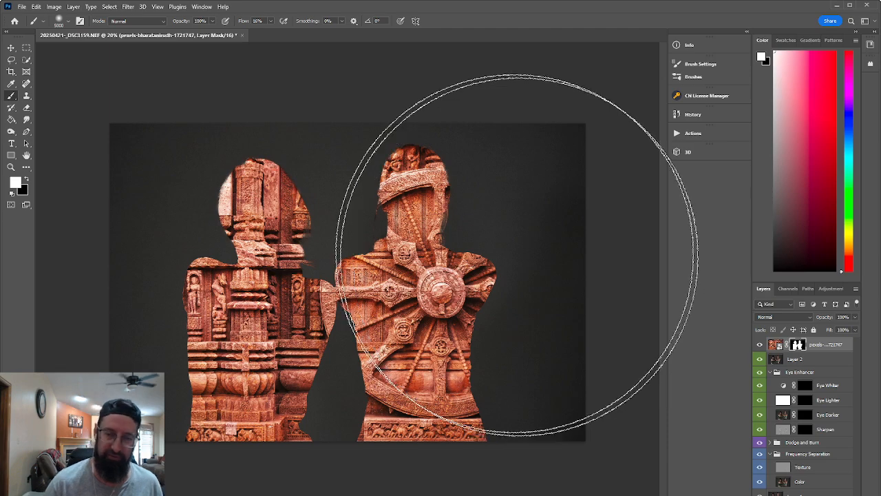
{"action": "key", "text": "ctrl+i"}
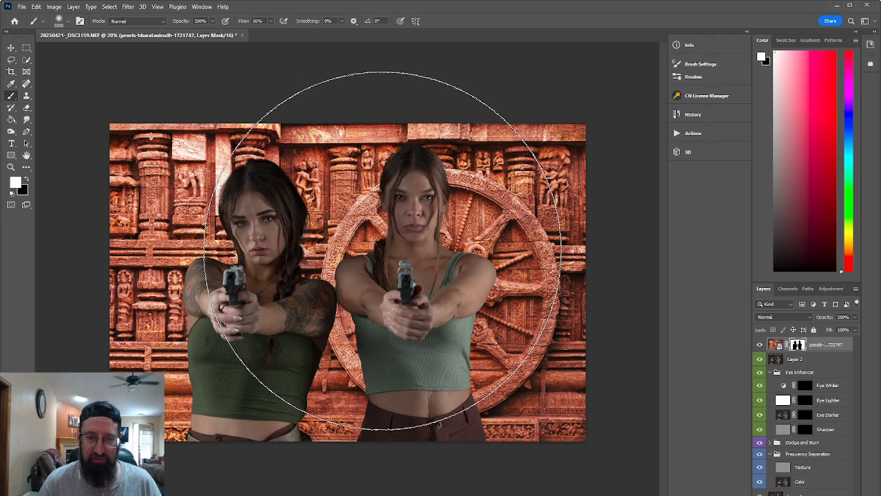
Reduce the soft Brush to 125 px for touching up the stone wall layer's mask
{"action": "key", "text": "bracketleft"}
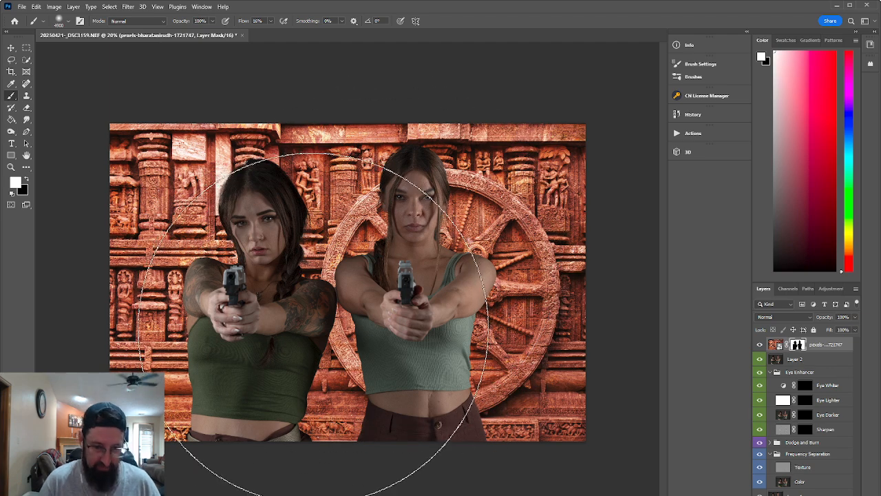
{"action": "key", "text": "bracketleft"}
{"action": "key", "text": "bracketleft"}
{"action": "key", "text": "bracketleft"}
{"action": "key", "text": "bracketleft"}
{"action": "key", "text": "bracketleft"}
{"action": "key", "text": "bracketleft"}
{"action": "key", "text": "bracketleft"}
{"action": "key", "text": "bracketleft"}
{"action": "key", "text": "bracketleft"}
{"action": "key", "text": "bracketleft"}
{"action": "key", "text": "bracketleft"}
{"action": "key", "text": "bracketleft"}
{"action": "key", "text": "bracketleft"}
{"action": "key", "text": "bracketleft"}
{"action": "key", "text": "bracketleft"}
{"action": "key", "text": "bracketleft"}
{"action": "key", "text": "bracketleft"}
{"action": "key", "text": "bracketleft"}
{"action": "key", "text": "bracketleft"}
{"action": "key", "text": "bracketleft"}
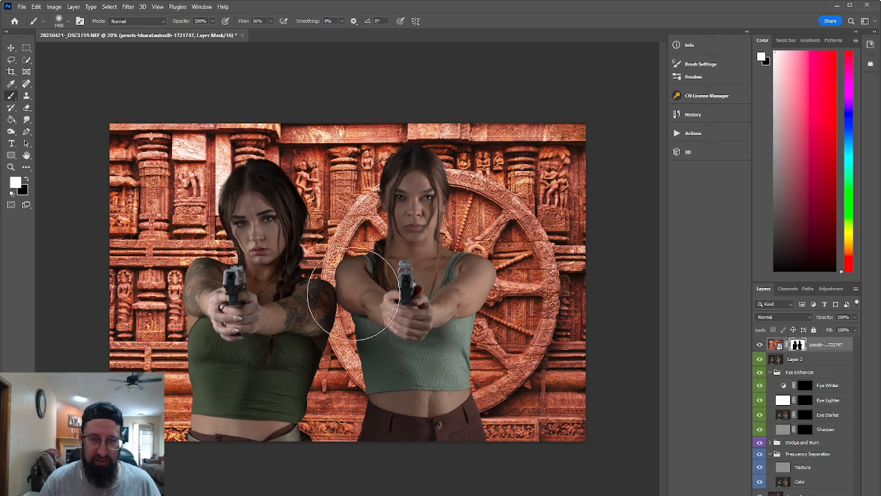
{"action": "key", "text": "bracketleft"}
{"action": "key", "text": "bracketleft"}
{"action": "key", "text": "bracketleft"}
{"action": "key", "text": "bracketleft"}
{"action": "key", "text": "bracketleft"}
{"action": "key", "text": "bracketleft"}
{"action": "key", "text": "bracketleft"}
{"action": "key", "text": "bracketleft"}
{"action": "key", "text": "bracketleft"}
{"action": "key", "text": "bracketleft"}
{"action": "key", "text": "bracketleft"}
{"action": "key", "text": "bracketleft"}
{"action": "key", "text": "bracketleft"}
{"action": "key", "text": "bracketleft"}
{"action": "key", "text": "bracketleft"}
{"action": "key", "text": "bracketleft"}
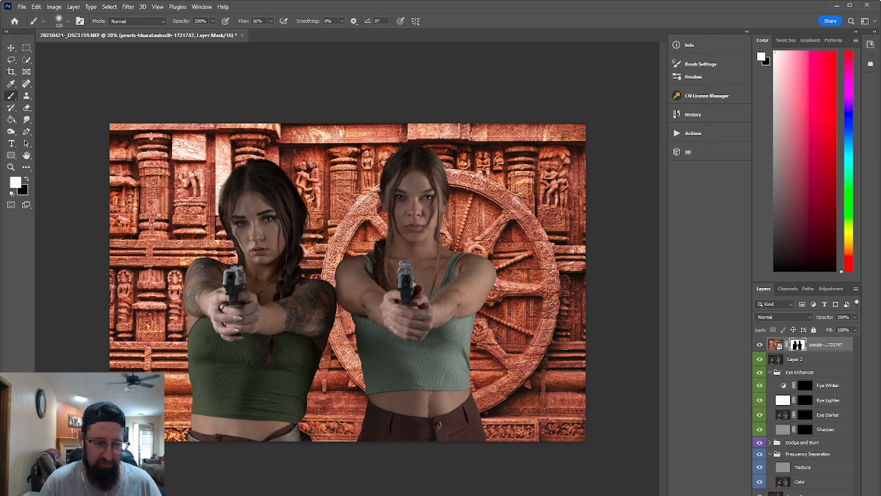
Set the mask brush to black with 100% hardness and 76% flow for detail work around the women's arms
{"action": "key", "text": "ctrl+plus"}
{"action": "key", "text": "ctrl+plus"}
{"action": "key", "text": "ctrl+plus"}
{"action": "key", "text": "ctrl+plus"}
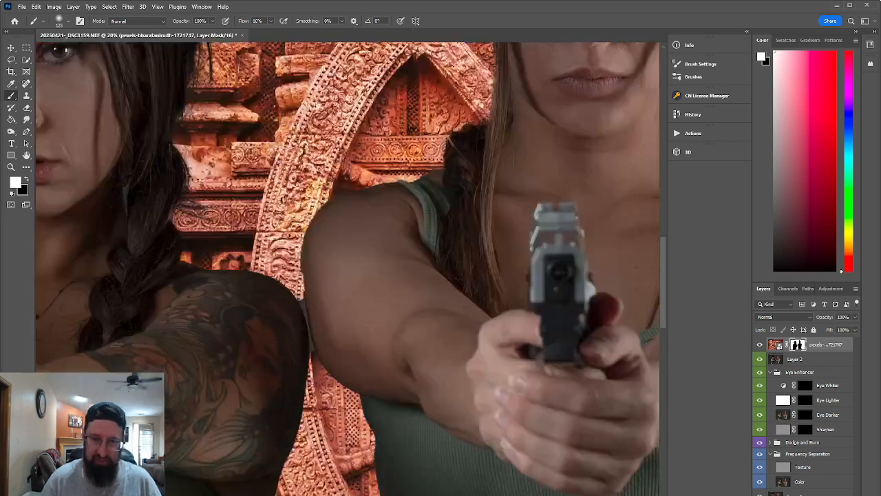
{"action": "key", "text": "ctrl+plus"}
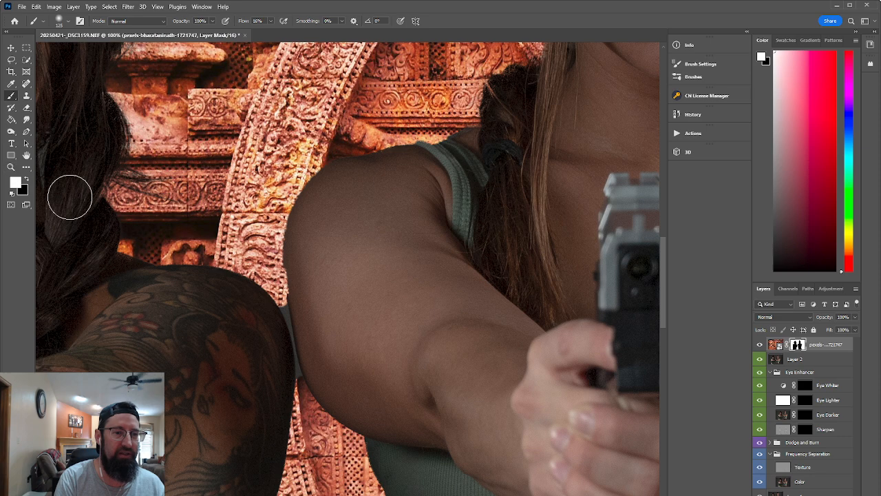
{"action": "left_click", "coordinate": [27, 179]}
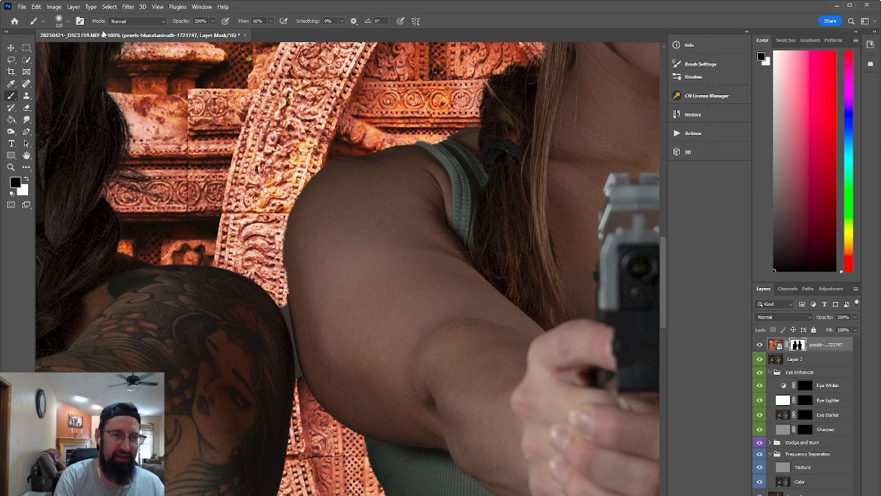
{"action": "left_click", "coordinate": [70, 22]}
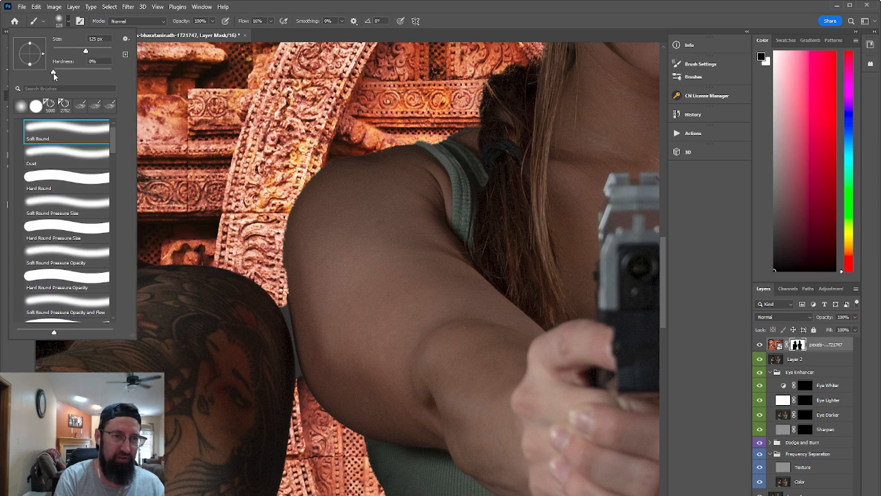
{"action": "left_click_drag", "start_coordinate": [53, 73], "coordinate": [109, 80]}
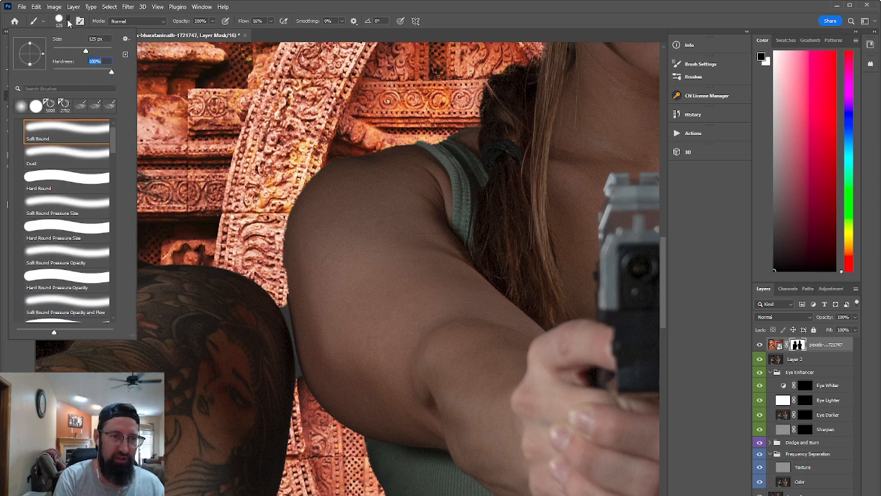
{"action": "left_click", "coordinate": [69, 22]}
{"action": "left_click", "coordinate": [270, 21]}
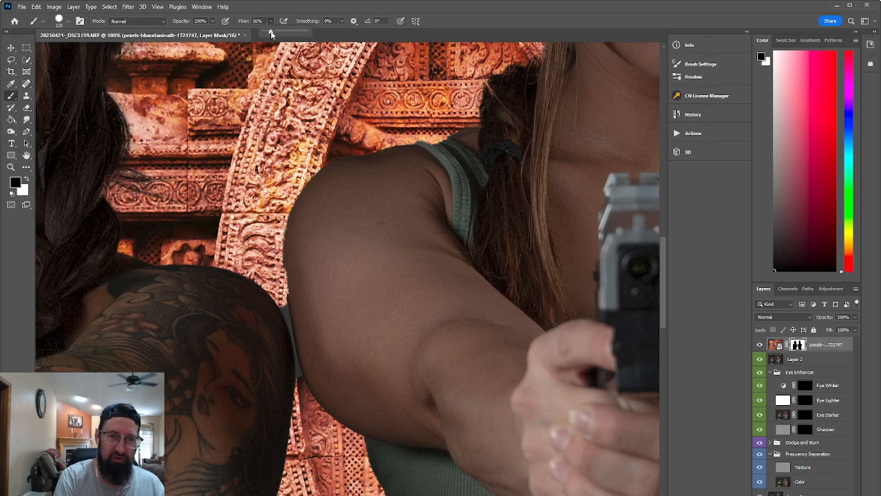
{"action": "mouse_move", "coordinate": [270, 34]}
{"action": "left_mouse_down"}
{"action": "mouse_move", "coordinate": [298, 34]}
{"action": "mouse_move", "coordinate": [273, 32]}
{"action": "left_mouse_up"}
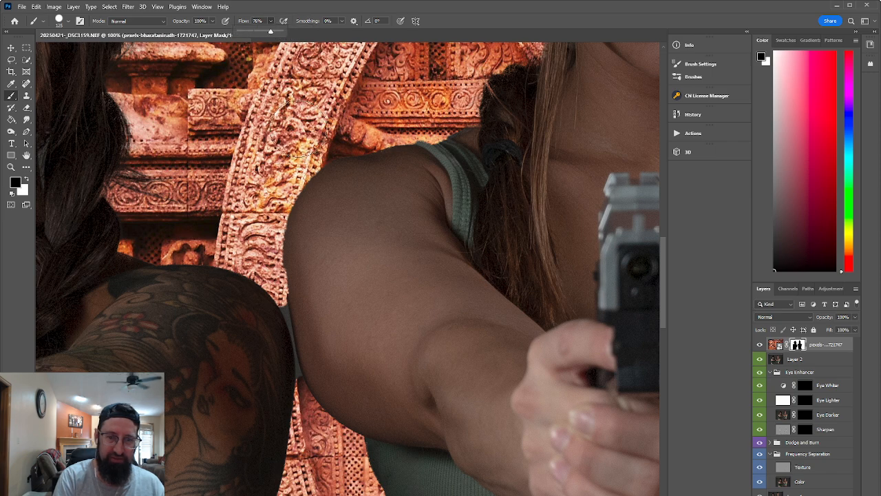
Paint white on the mask with a hard 15 px brush to reveal the wall in the grey gap between the women's arms
{"action": "key", "text": "bracketleft"}
{"action": "key", "text": "bracketleft"}
{"action": "key", "text": "bracketleft"}
{"action": "key", "text": "bracketleft"}
{"action": "key", "text": "bracketleft"}
{"action": "key", "text": "bracketleft"}
{"action": "key", "text": "bracketleft"}
{"action": "key", "text": "bracketleft"}
{"action": "key", "text": "bracketleft"}
{"action": "key", "text": "bracketleft"}
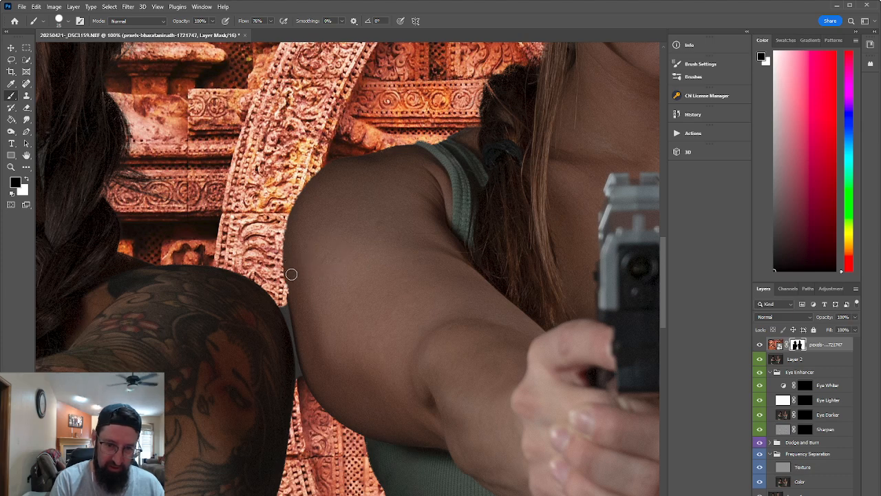
{"action": "left_click", "coordinate": [27, 180]}
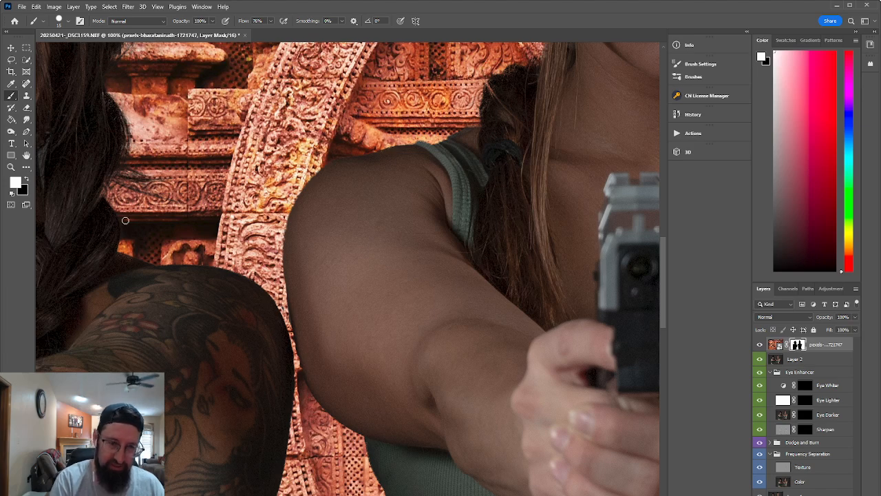
Paint black on the mask with a 30 to 40 px brush to restore the missing ear of the woman in the light green top
{"action": "left_click", "coordinate": [27, 179]}
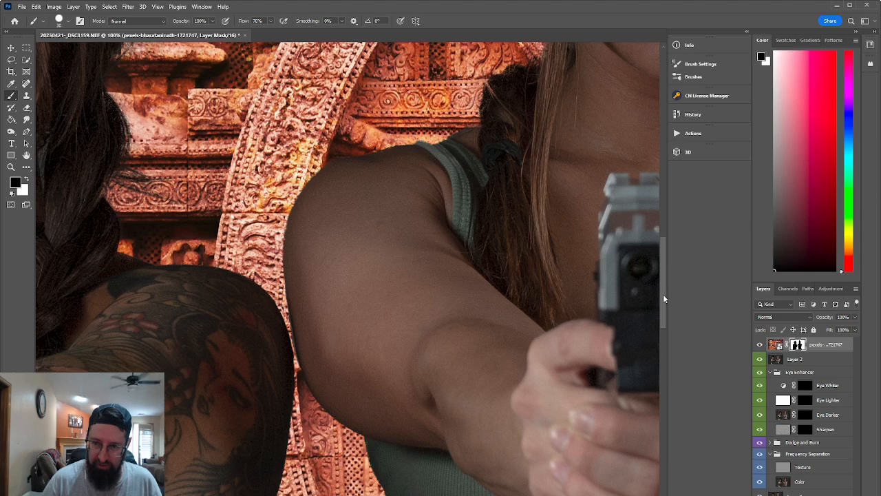
{"action": "left_click_drag", "start_coordinate": [663, 294], "coordinate": [668, 229]}
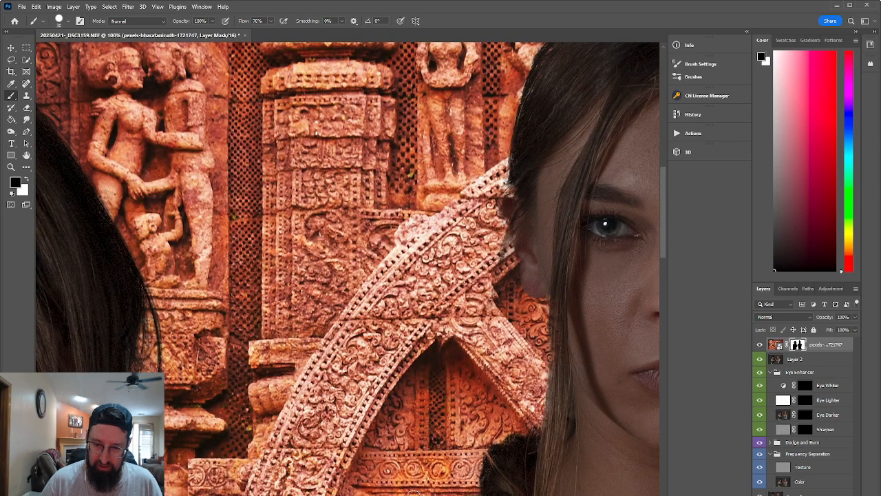
{"action": "mouse_move", "coordinate": [295, 495]}
{"action": "left_mouse_down"}
{"action": "mouse_move", "coordinate": [364, 495]}
{"action": "mouse_move", "coordinate": [353, 495]}
{"action": "left_mouse_up"}
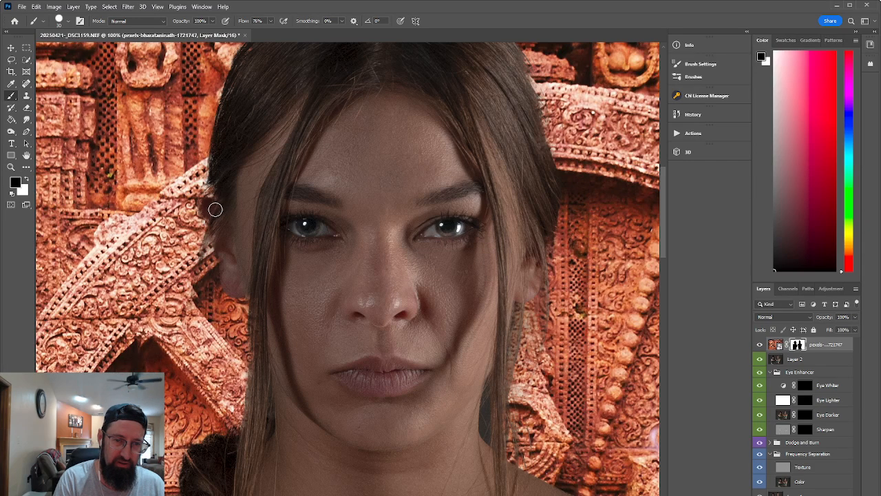
{"action": "mouse_move", "coordinate": [213, 206]}
{"action": "left_mouse_down"}
{"action": "mouse_move", "coordinate": [224, 273]}
{"action": "mouse_move", "coordinate": [207, 198]}
{"action": "mouse_move", "coordinate": [214, 258]}
{"action": "mouse_move", "coordinate": [223, 274]}
{"action": "mouse_move", "coordinate": [212, 241]}
{"action": "mouse_move", "coordinate": [238, 289]}
{"action": "mouse_move", "coordinate": [213, 189]}
{"action": "mouse_move", "coordinate": [205, 213]}
{"action": "left_mouse_up"}
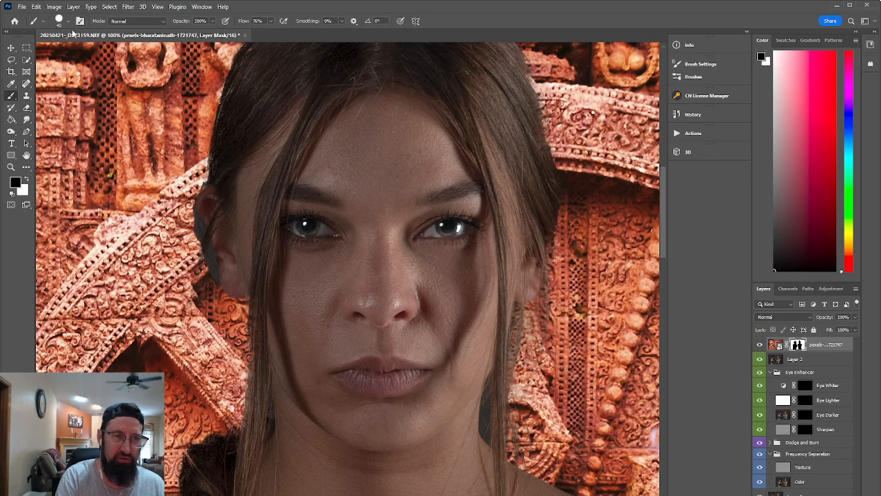
Switch to a textured, irregular brush with 15% flow and reduce its size to 60 px
{"action": "left_click", "coordinate": [69, 23]}
{"action": "key", "text": "shift+1"}
{"action": "key", "text": "shift+5"}
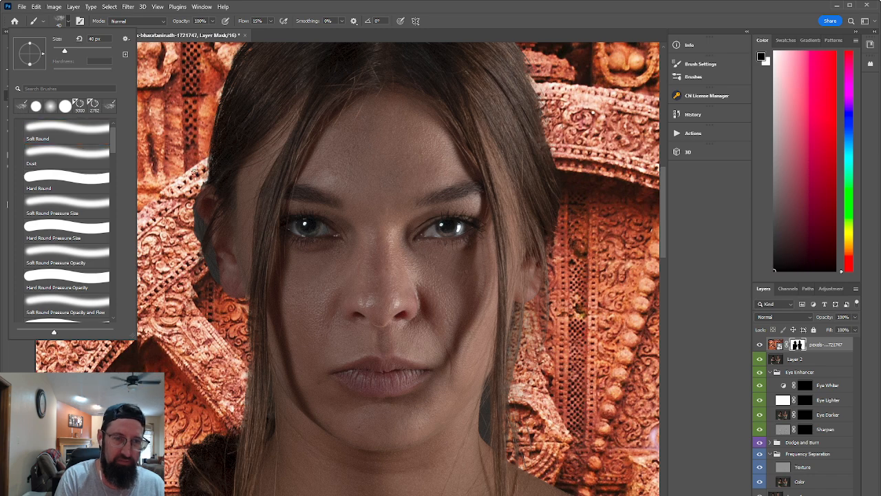
{"action": "left_click", "coordinate": [190, 200]}
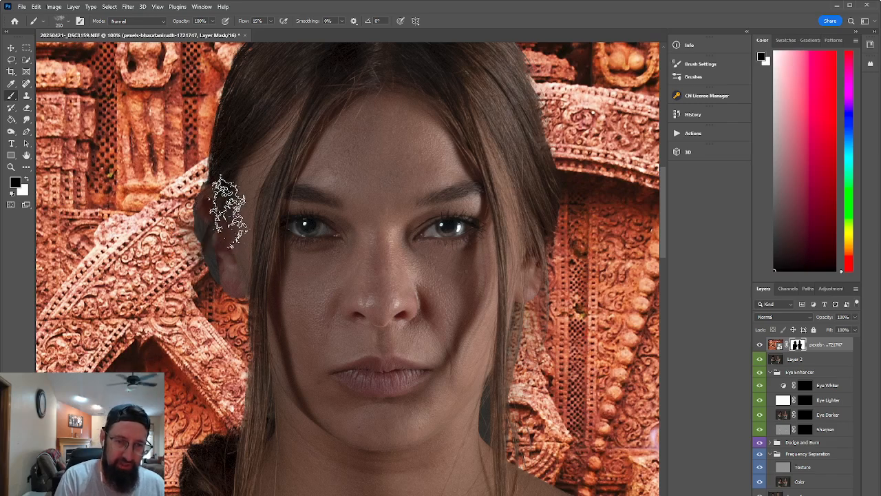
{"action": "key", "text": "bracketleft"}
{"action": "key", "text": "bracketleft"}
{"action": "key", "text": "bracketleft"}
{"action": "key", "text": "bracketleft"}
{"action": "key", "text": "bracketleft"}
{"action": "key", "text": "bracketleft"}
{"action": "key", "text": "bracketleft"}
{"action": "key", "text": "bracketleft"}
{"action": "key", "text": "bracketleft"}
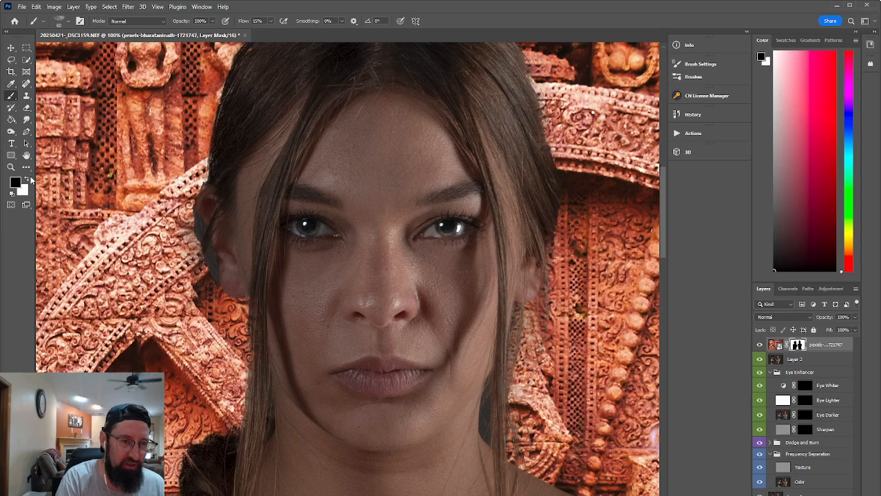
Paint white around the restored ear with a 60 px Soft Round brush at 0% hardness to bring the wall back along its edge
{"action": "left_click", "coordinate": [69, 23]}
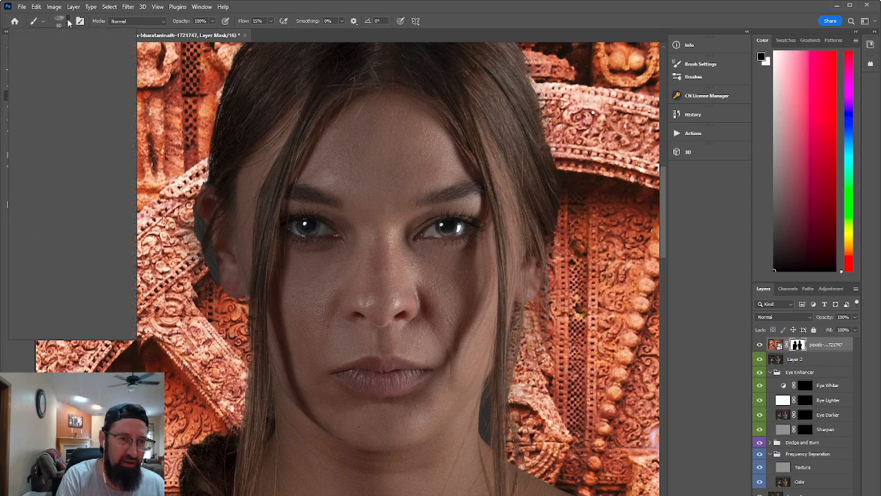
{"action": "left_click", "coordinate": [50, 111]}
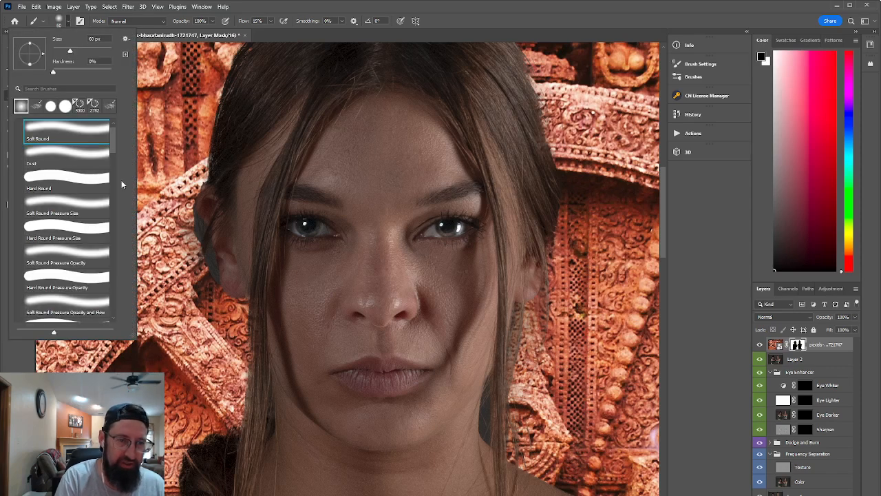
{"action": "left_click", "coordinate": [183, 236]}
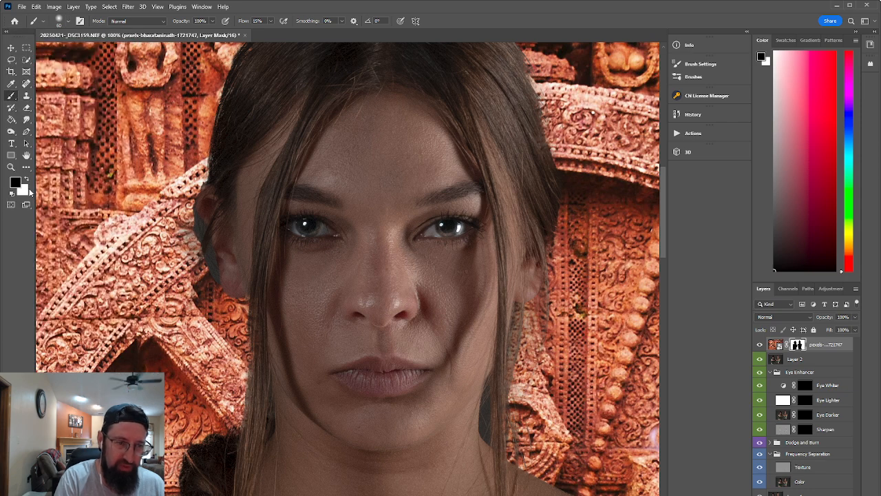
{"action": "left_click", "coordinate": [25, 178]}
{"action": "mouse_move", "coordinate": [183, 236]}
{"action": "left_mouse_down"}
{"action": "mouse_move", "coordinate": [193, 260]}
{"action": "mouse_move", "coordinate": [190, 227]}
{"action": "mouse_move", "coordinate": [208, 278]}
{"action": "left_mouse_up"}
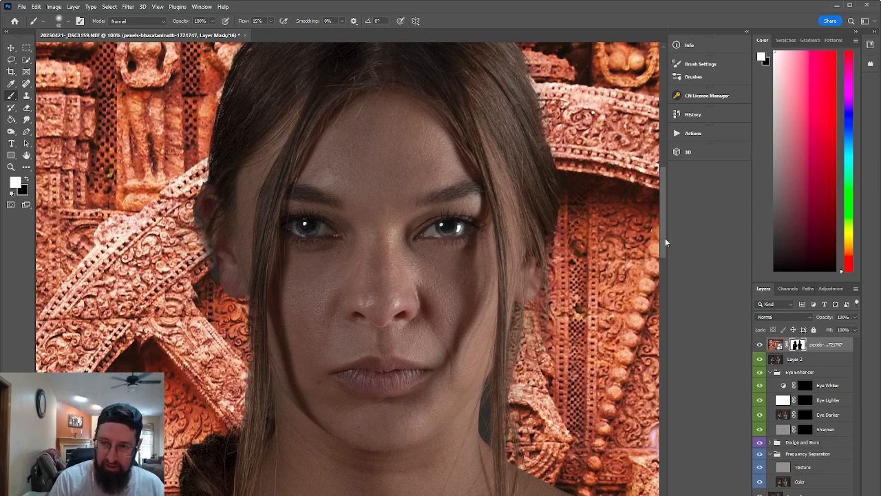
Paint white with a 20 px soft brush to reveal the wall between the neck and hair strand of the woman in the light green top
{"action": "left_click_drag", "start_coordinate": [665, 239], "coordinate": [663, 252]}
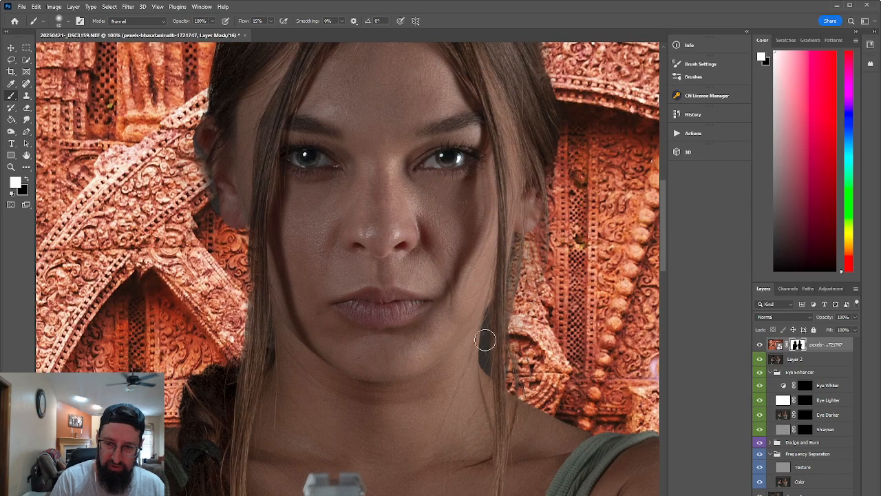
{"action": "left_click", "coordinate": [28, 180]}
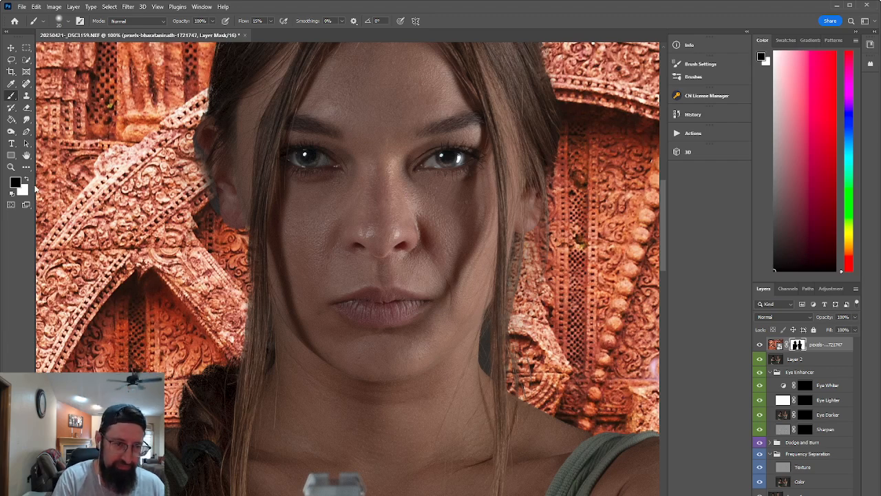
{"action": "left_click", "coordinate": [27, 180]}
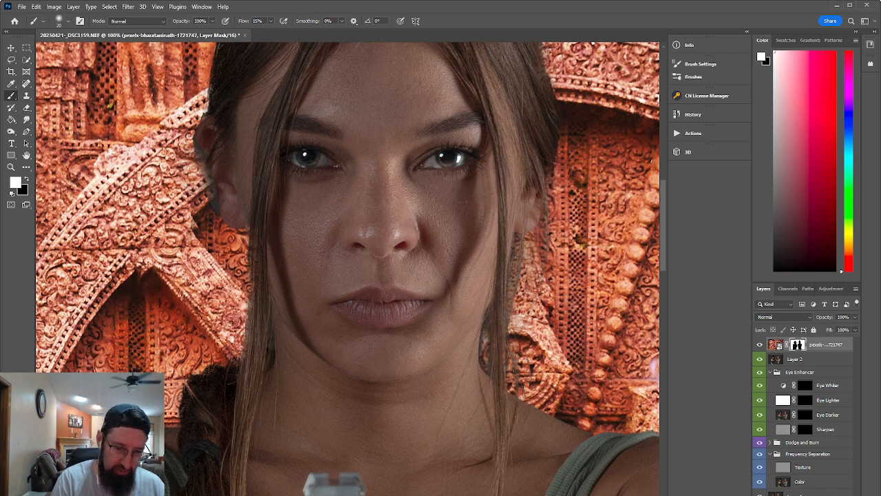
{"action": "left_click_drag", "start_coordinate": [207, 310], "coordinate": [813, 317]}
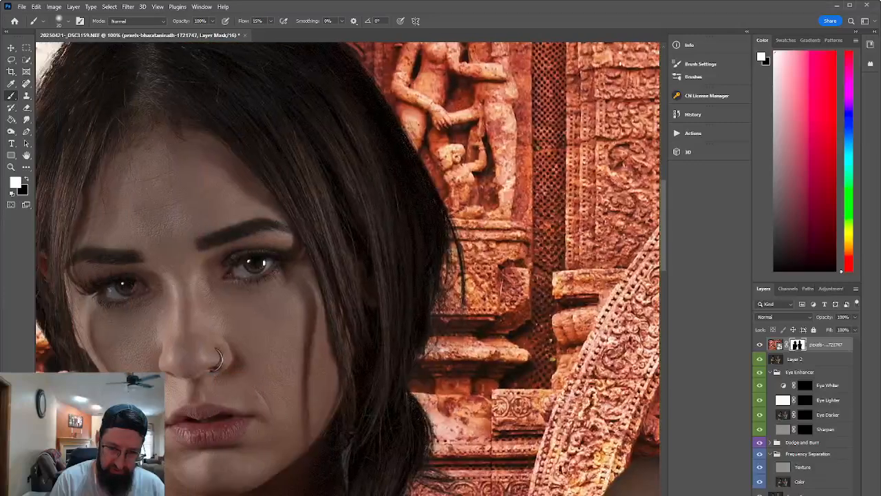
{"action": "left_click_drag", "start_coordinate": [345, 309], "coordinate": [599, 314]}
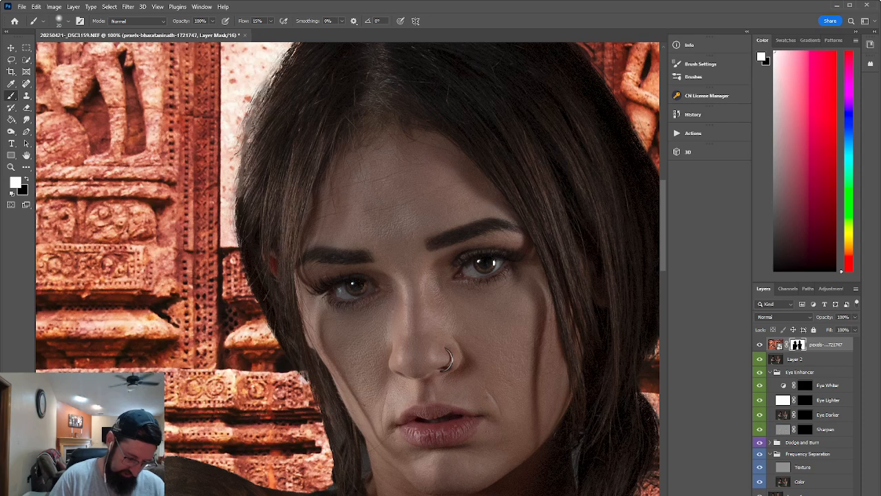
{"action": "key", "text": "ctrl+0"}
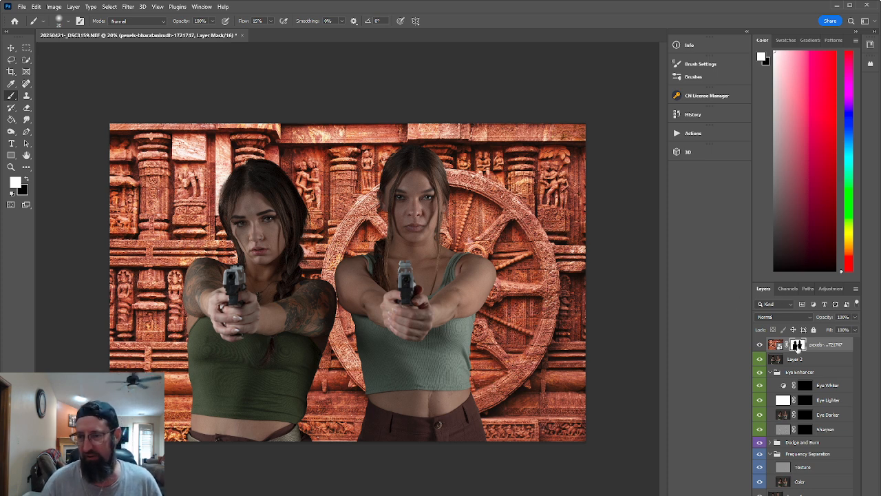
Apply a Gaussian Blur with a radius of 8.6 pixels to the carved wall image, not its mask
{"action": "left_click", "coordinate": [775, 344]}
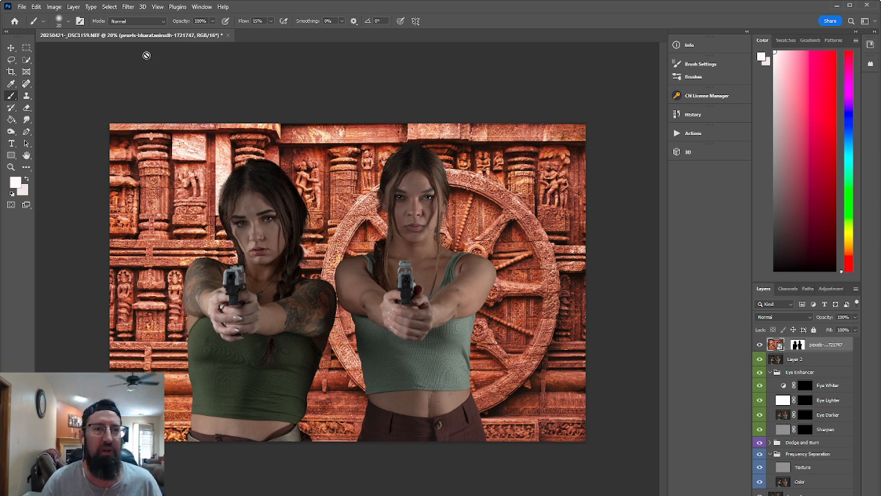
{"action": "left_click", "coordinate": [128, 7]}
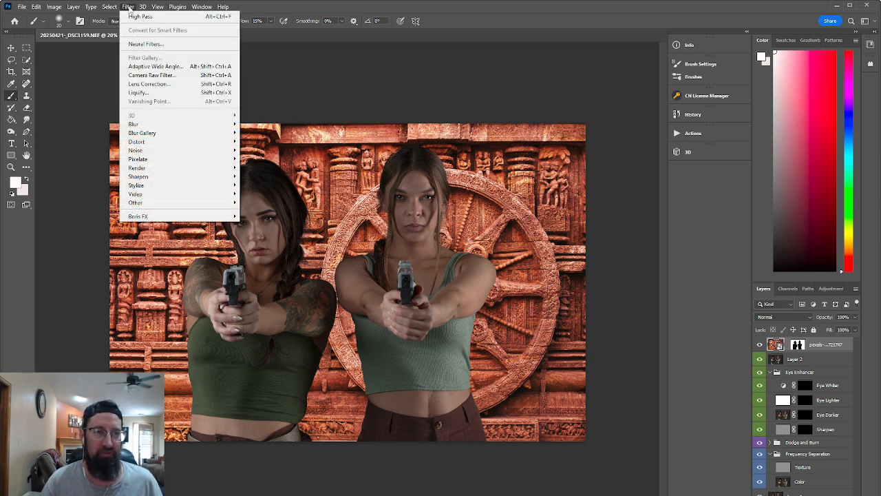
{"action": "mouse_move", "coordinate": [184, 126]}
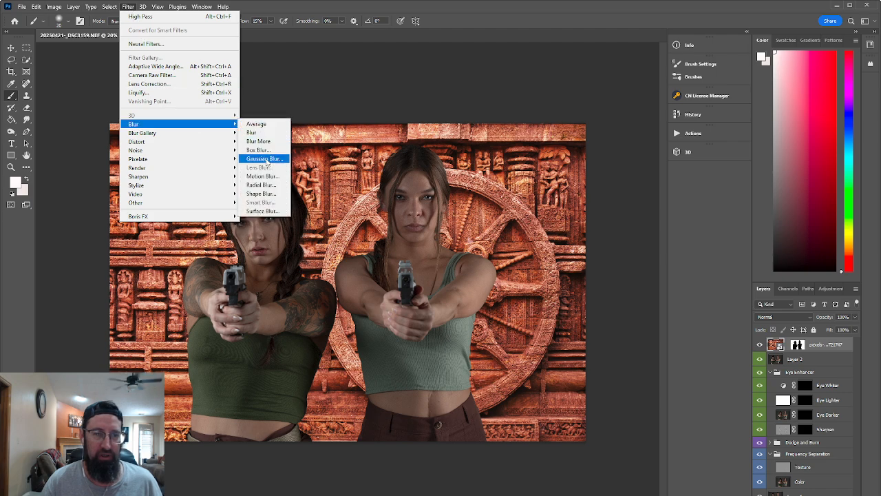
{"action": "left_click", "coordinate": [267, 159]}
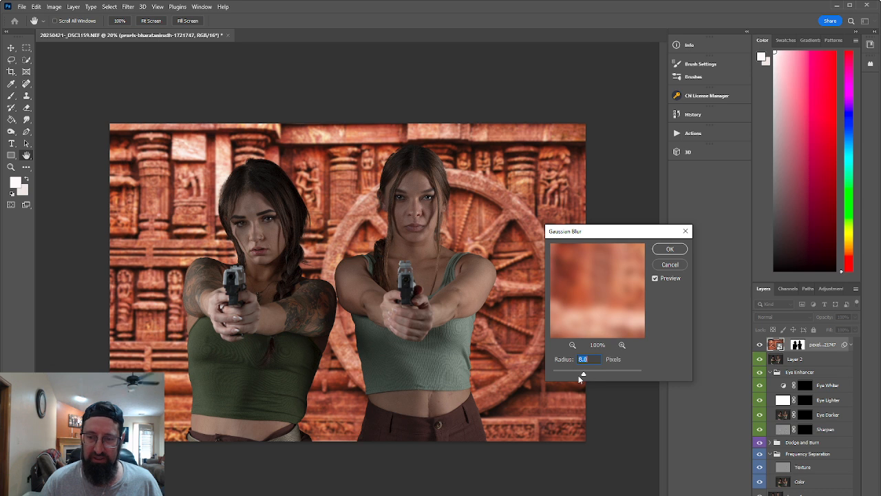
{"action": "left_click_drag", "start_coordinate": [578, 375], "coordinate": [614, 374]}
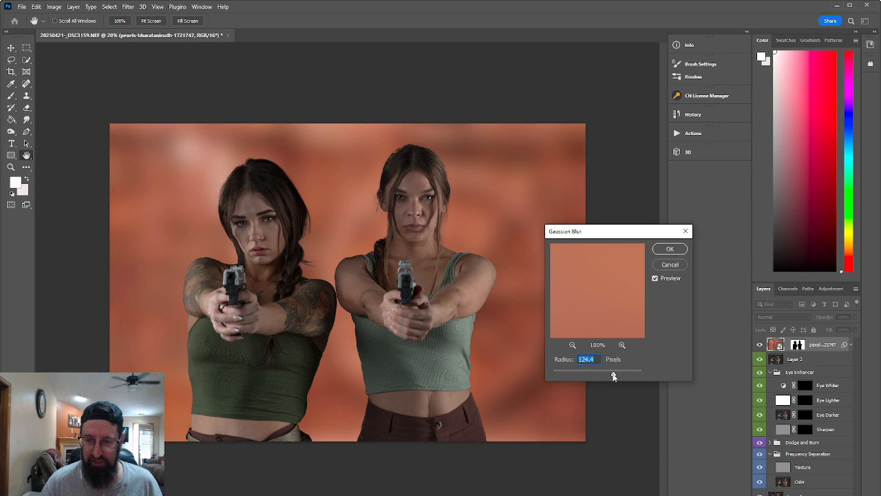
{"action": "left_click_drag", "start_coordinate": [614, 376], "coordinate": [585, 375]}
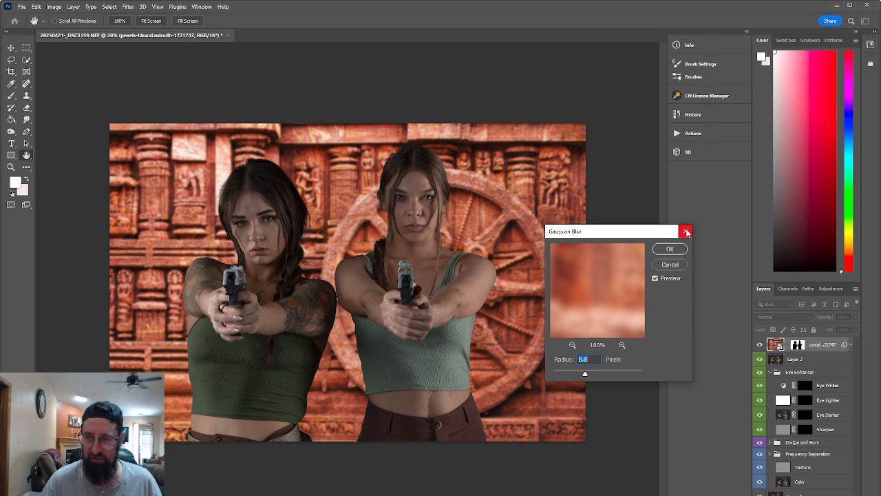
{"action": "left_click", "coordinate": [672, 249]}
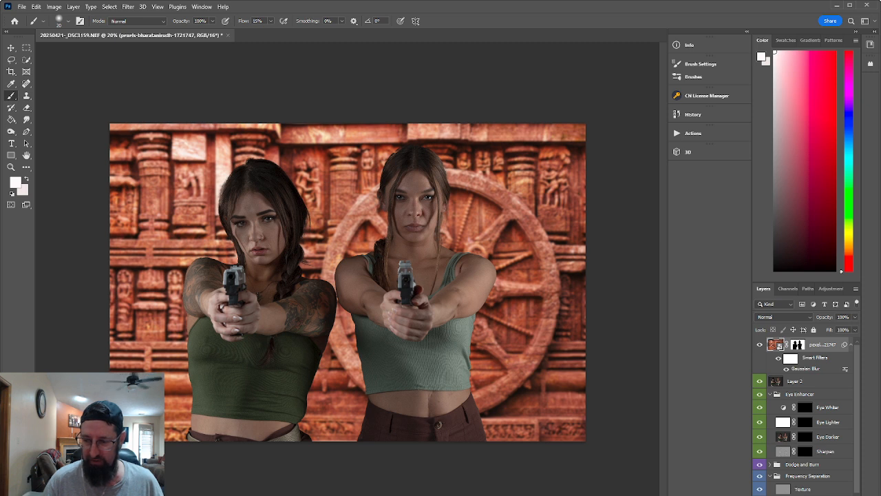
Add a Hue/Saturation adjustment layer above the carved wall and clip it to the wall layer
{"action": "left_click", "coordinate": [802, 495]}
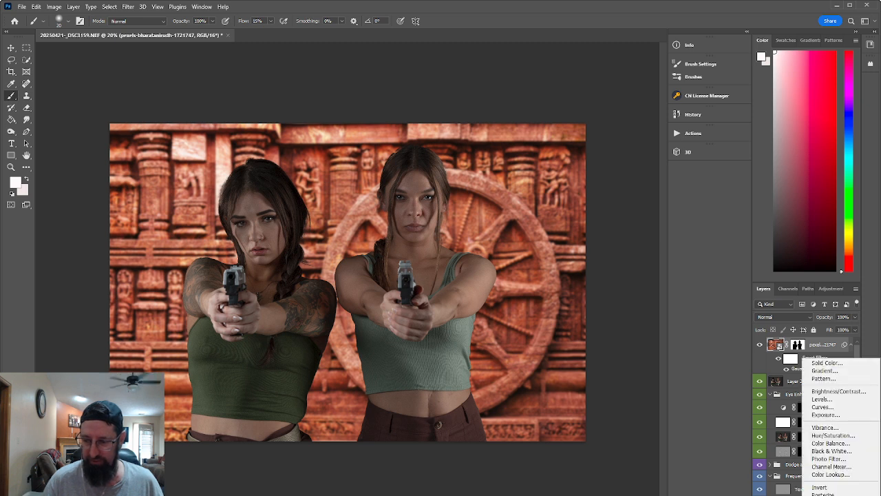
{"action": "left_click", "coordinate": [834, 435]}
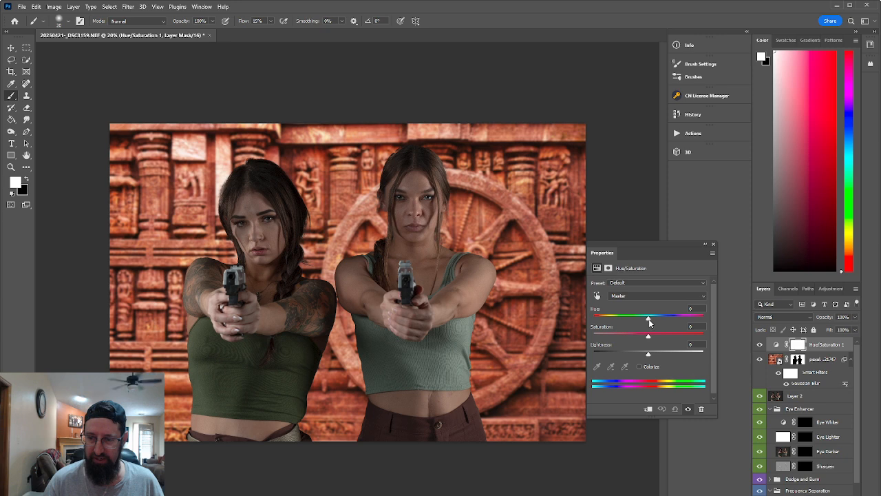
{"action": "mouse_move", "coordinate": [651, 321]}
{"action": "left_mouse_down"}
{"action": "mouse_move", "coordinate": [681, 320]}
{"action": "mouse_move", "coordinate": [648, 321]}
{"action": "left_mouse_up"}
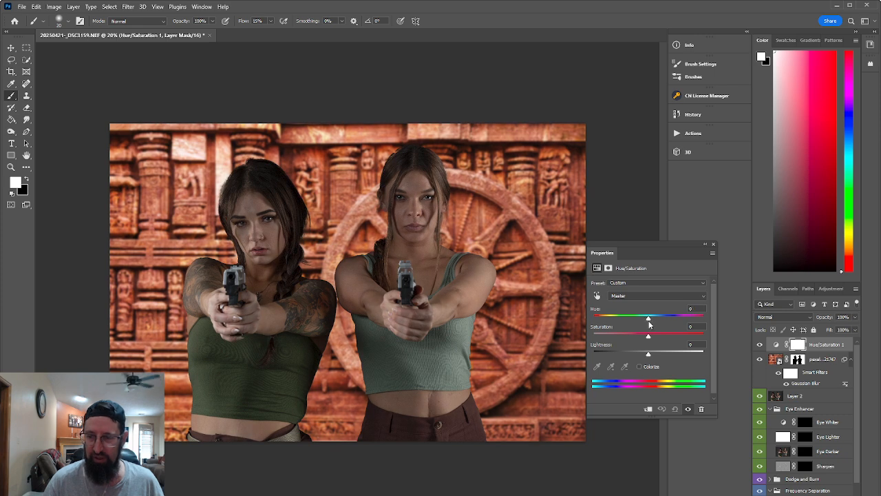
{"action": "left_click", "coordinate": [715, 244]}
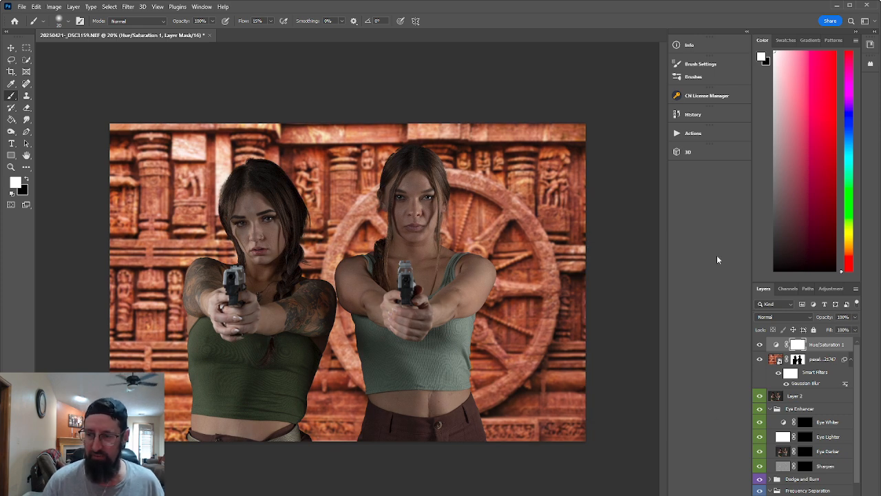
{"action": "left_click", "coordinate": [819, 352], "text": "alt"}
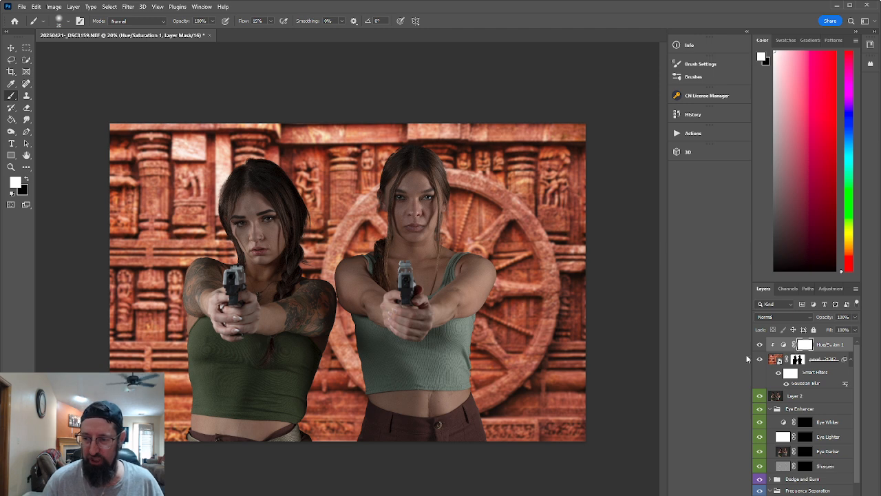
Colorize the wall blue through the clipped Hue/Saturation adjustment, with hue 215 and lightness -49
{"action": "double_click", "coordinate": [784, 346]}
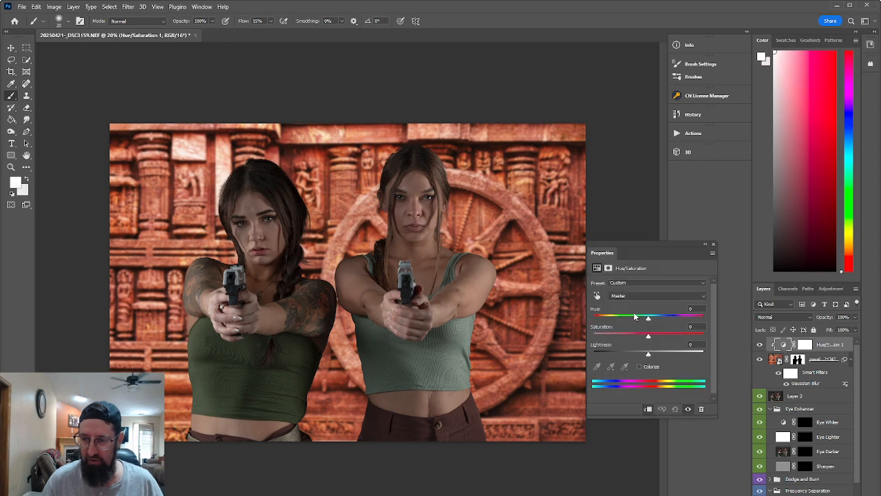
{"action": "mouse_move", "coordinate": [651, 322]}
{"action": "left_mouse_down"}
{"action": "mouse_move", "coordinate": [616, 322]}
{"action": "mouse_move", "coordinate": [668, 329]}
{"action": "mouse_move", "coordinate": [647, 334]}
{"action": "left_mouse_up"}
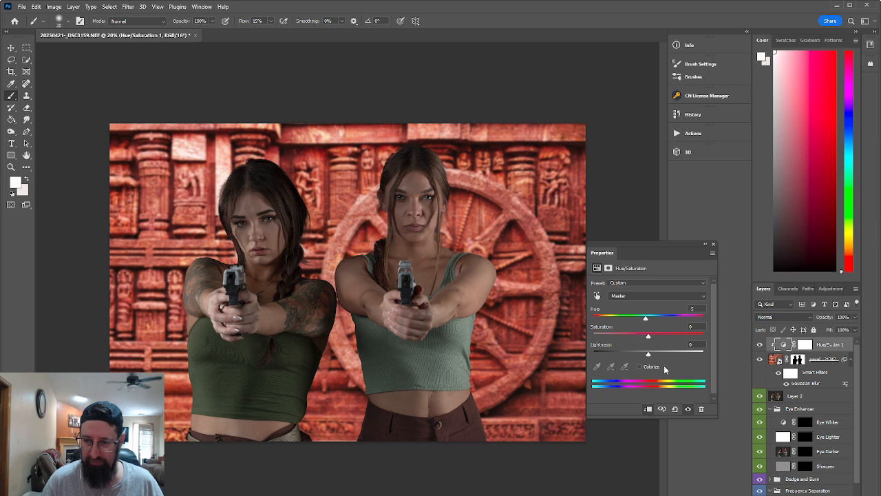
{"action": "left_click_drag", "start_coordinate": [675, 254], "coordinate": [694, 243]}
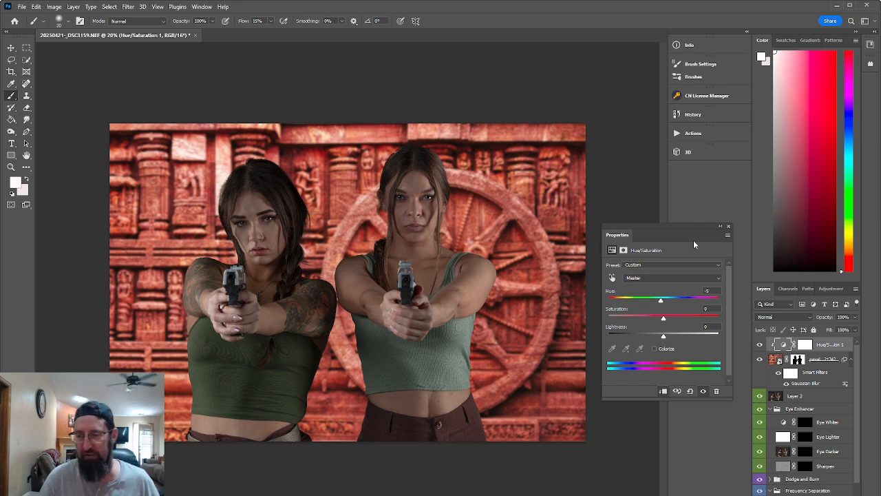
{"action": "left_click", "coordinate": [654, 349]}
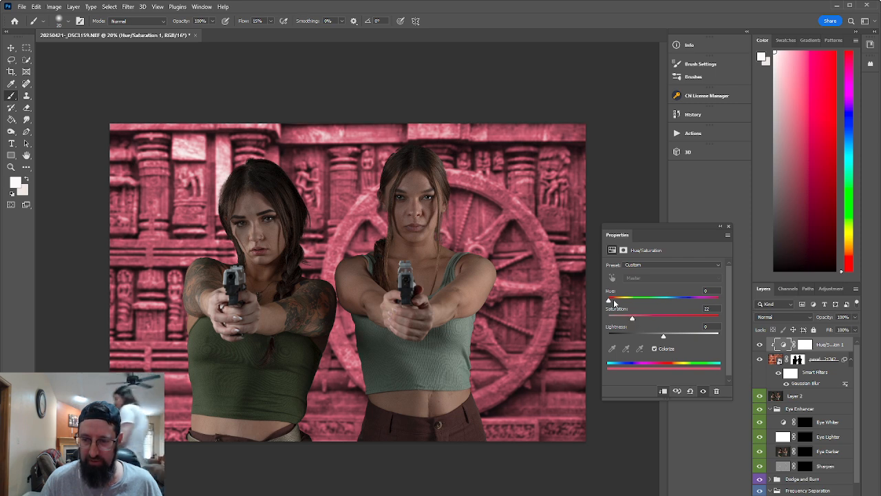
{"action": "left_click_drag", "start_coordinate": [609, 301], "coordinate": [674, 307]}
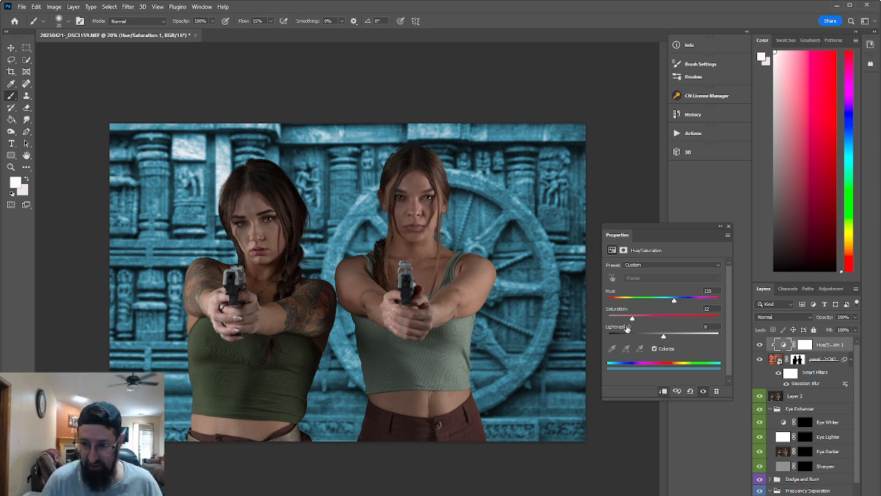
{"action": "left_click_drag", "start_coordinate": [658, 336], "coordinate": [641, 338]}
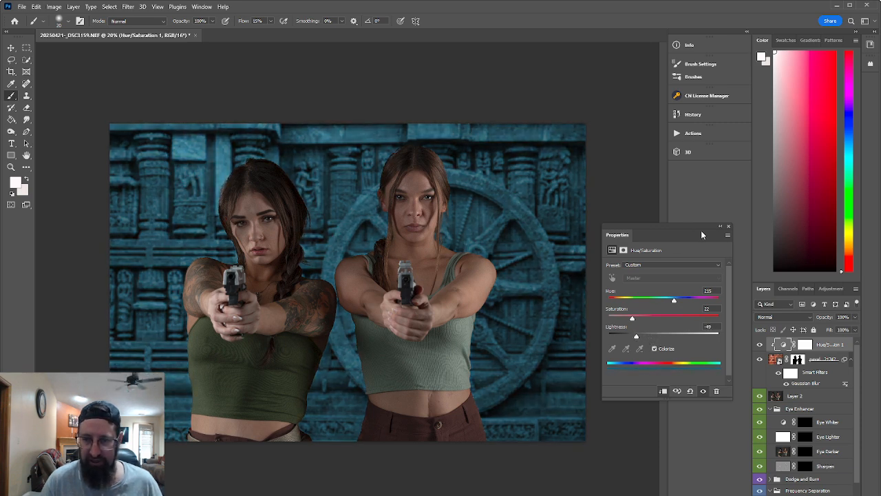
{"action": "left_click", "coordinate": [728, 227]}
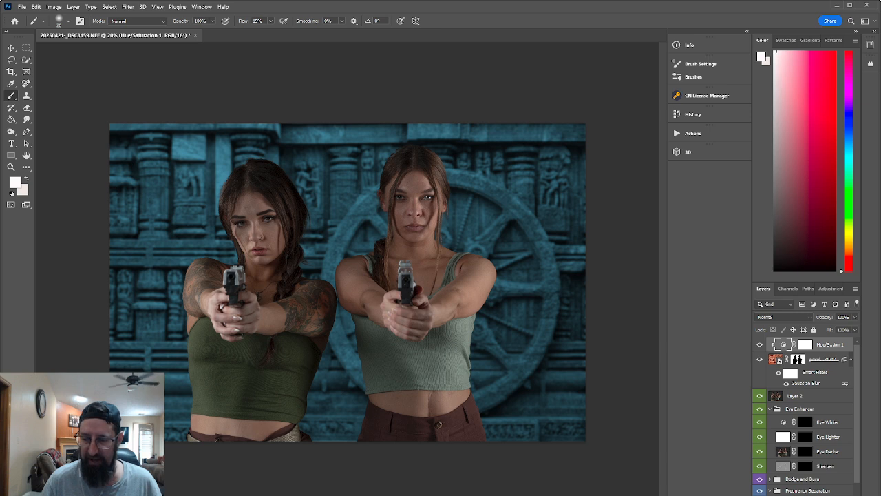
Create a new empty layer above the Hue/Saturation adjustment and enlarge the soft brush to 1500 px
{"action": "key", "text": "ctrl+shift+alt+n"}
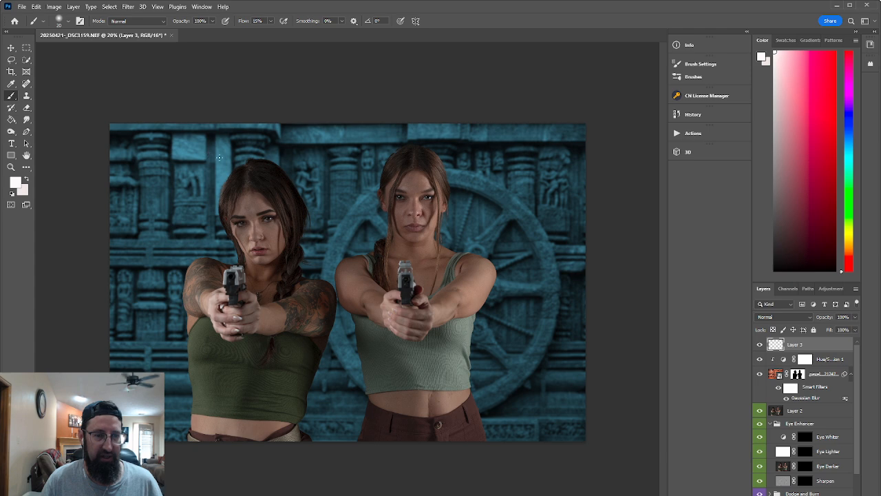
{"action": "key", "text": "bracketright"}
{"action": "key", "text": "bracketright"}
{"action": "key", "text": "bracketright"}
{"action": "key", "text": "bracketright"}
{"action": "key", "text": "bracketright"}
{"action": "key", "text": "bracketright"}
{"action": "key", "text": "bracketright"}
{"action": "key", "text": "bracketright"}
{"action": "key", "text": "bracketright"}
{"action": "key", "text": "bracketright"}
{"action": "key", "text": "bracketright"}
{"action": "key", "text": "bracketright"}
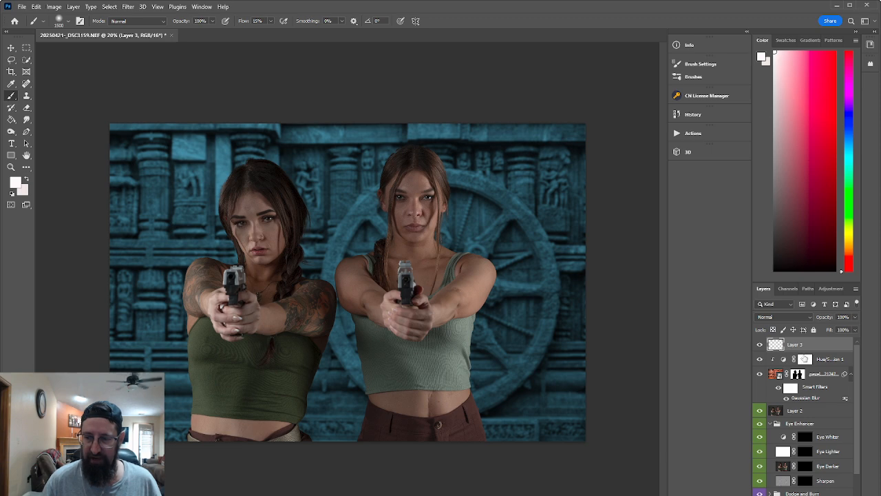
Try a broad soft white haze stroke across both women on the new layer, and undo it
{"action": "mouse_move", "coordinate": [279, 212]}
{"action": "left_mouse_down"}
{"action": "mouse_move", "coordinate": [570, 184]}
{"action": "mouse_move", "coordinate": [467, 222]}
{"action": "mouse_move", "coordinate": [310, 319]}
{"action": "mouse_move", "coordinate": [338, 367]}
{"action": "mouse_move", "coordinate": [389, 357]}
{"action": "mouse_move", "coordinate": [567, 278]}
{"action": "left_mouse_up"}
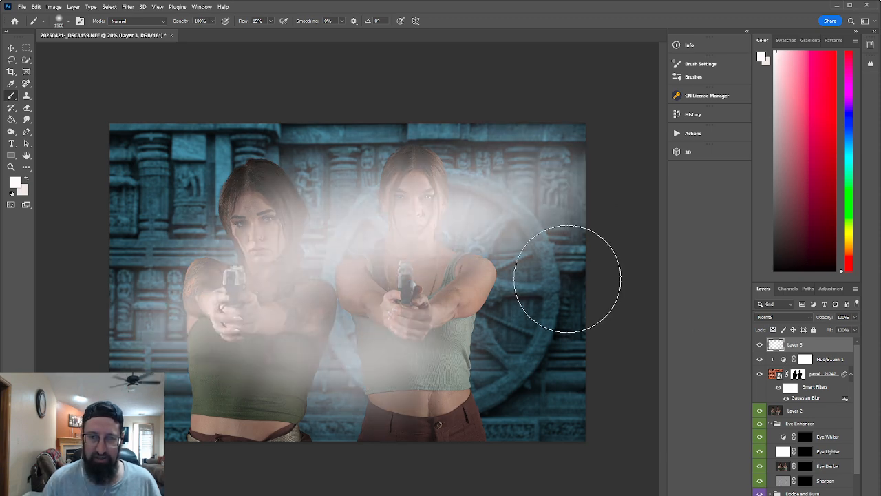
{"action": "left_click", "coordinate": [36, 7]}
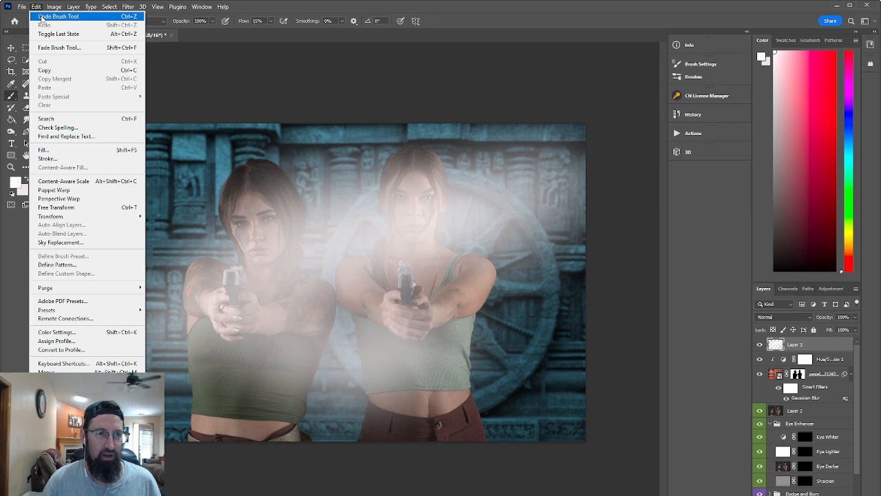
{"action": "left_click", "coordinate": [45, 18]}
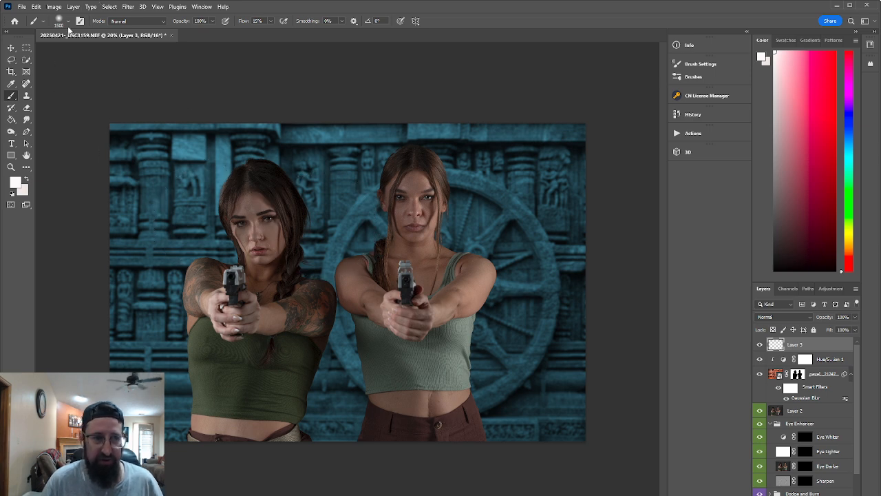
Switch to the BG 22 circular light-streak brush preset
{"action": "left_click", "coordinate": [68, 21]}
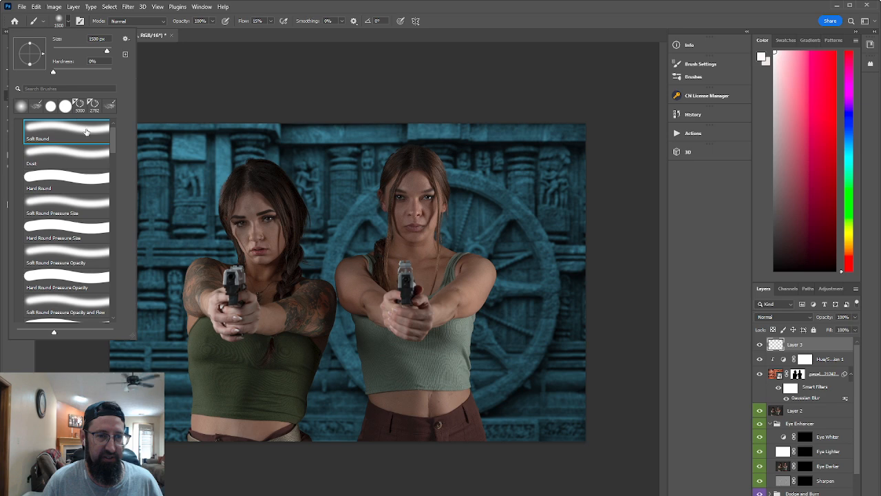
{"action": "mouse_move", "coordinate": [112, 135]}
{"action": "left_mouse_down"}
{"action": "mouse_move", "coordinate": [107, 185]}
{"action": "mouse_move", "coordinate": [123, 265]}
{"action": "left_mouse_up"}
{"action": "left_click", "coordinate": [69, 235]}
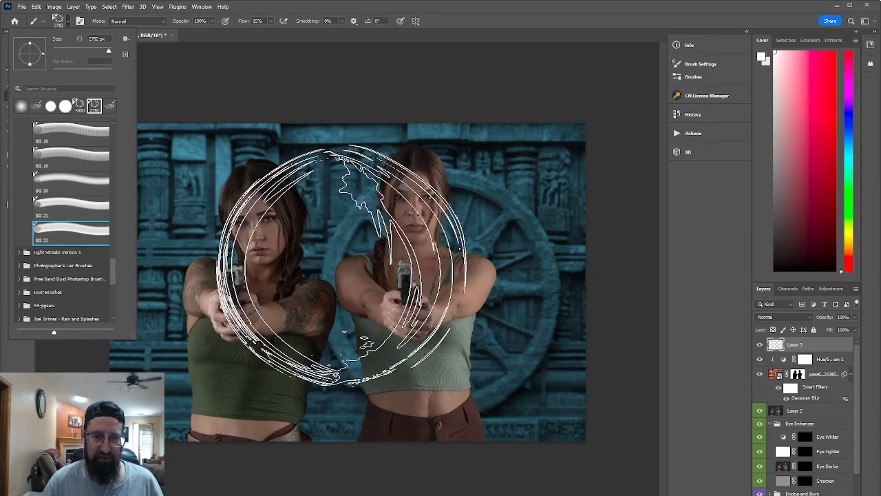
Try stamping the light ring between the two women at 15% flow, and undo the stamp
{"action": "left_click", "coordinate": [343, 263]}
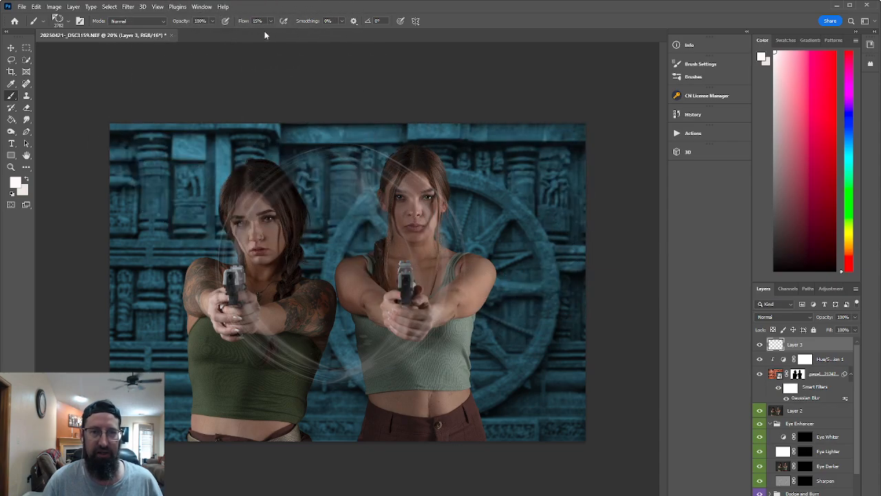
{"action": "left_click", "coordinate": [36, 6]}
{"action": "left_click", "coordinate": [58, 14]}
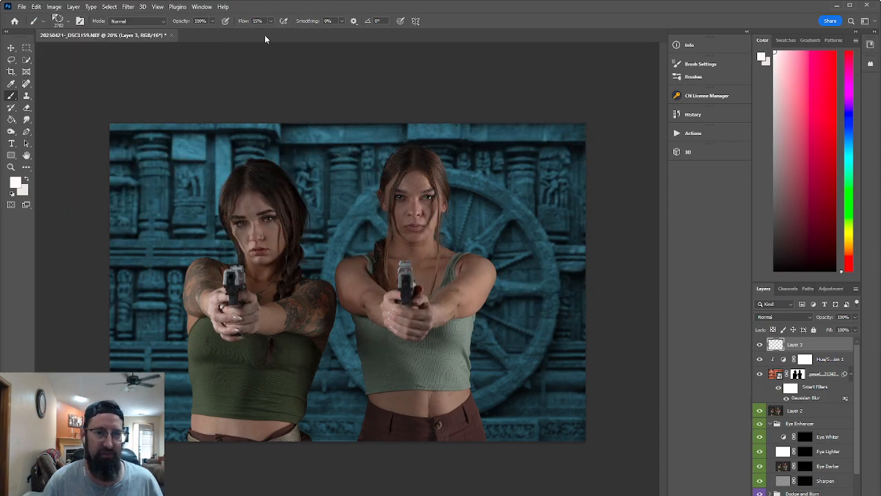
Set the brush flow to 100%, test-stamp the 2782 px light ring between the women, and undo the stamp
{"action": "left_click", "coordinate": [271, 21]}
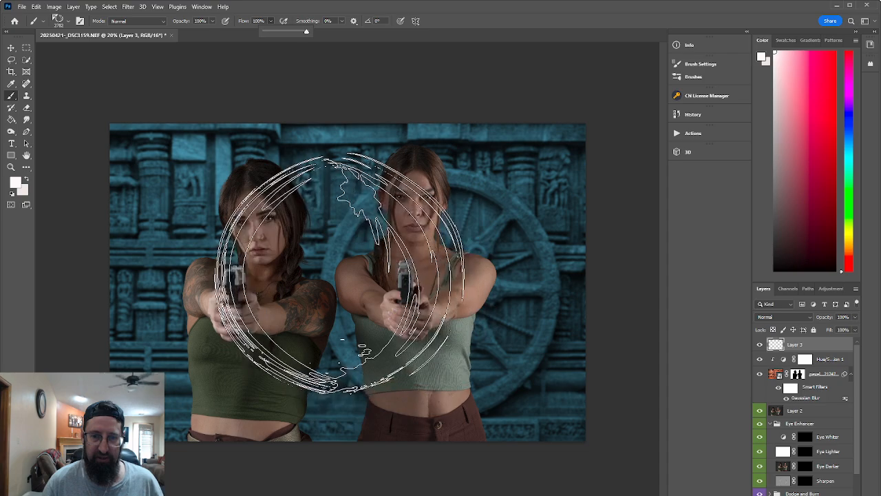
{"action": "left_click", "coordinate": [344, 262]}
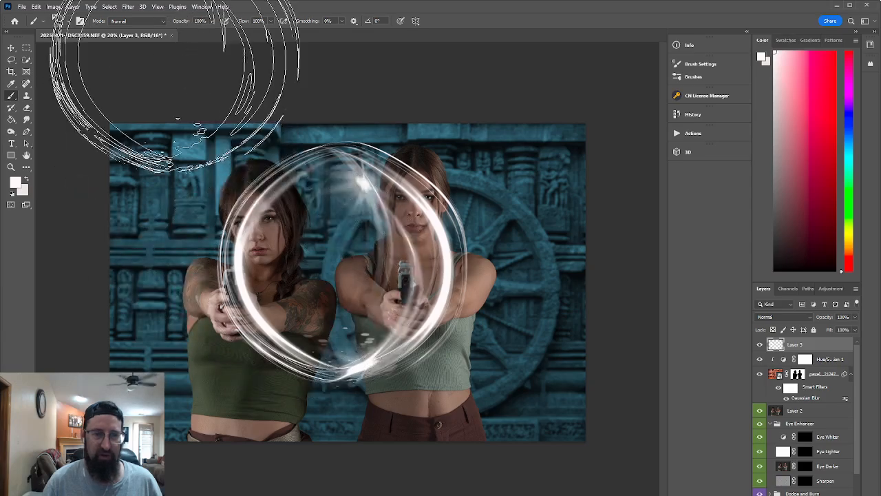
{"action": "left_click", "coordinate": [36, 7]}
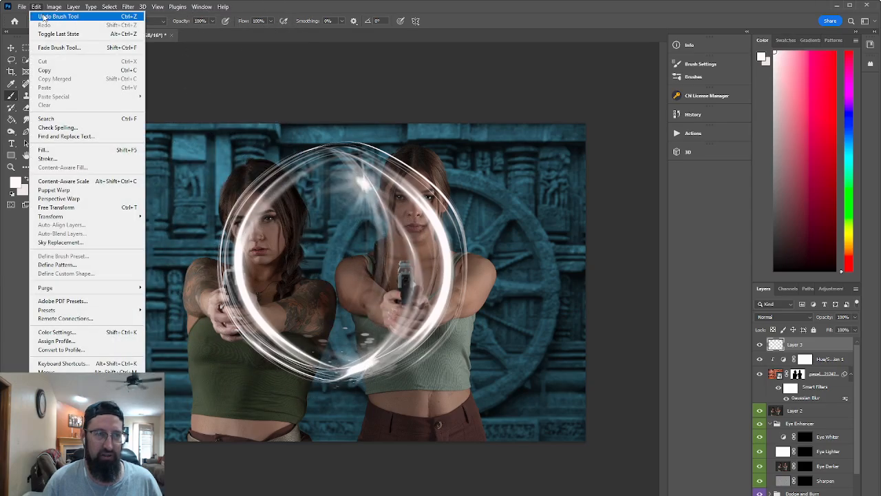
{"action": "left_click", "coordinate": [58, 16]}
Enlarge the BG 22 brush to 5000 px and stamp one white light ring around both women
{"action": "key", "text": "bracketright"}
{"action": "key", "text": "bracketright"}
{"action": "key", "text": "bracketright"}
{"action": "key", "text": "bracketright"}
{"action": "key", "text": "bracketright"}
{"action": "key", "text": "bracketright"}
{"action": "key", "text": "bracketright"}
{"action": "key", "text": "bracketright"}
{"action": "key", "text": "bracketright"}
{"action": "key", "text": "bracketright"}
{"action": "key", "text": "bracketright"}
{"action": "key", "text": "bracketright"}
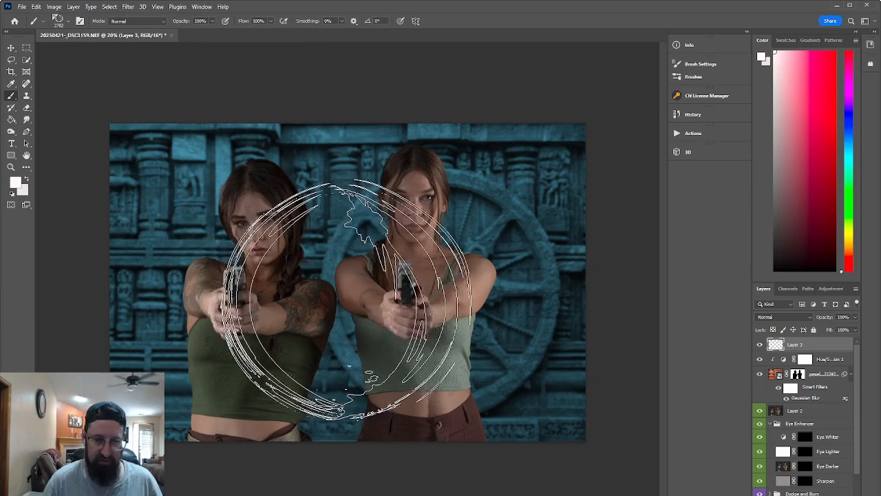
{"action": "key", "text": "bracketright"}
{"action": "key", "text": "bracketright"}
{"action": "key", "text": "bracketright"}
{"action": "key", "text": "bracketright"}
{"action": "key", "text": "bracketright"}
{"action": "key", "text": "bracketright"}
{"action": "key", "text": "bracketright"}
{"action": "key", "text": "bracketright"}
{"action": "key", "text": "bracketright"}
{"action": "key", "text": "bracketright"}
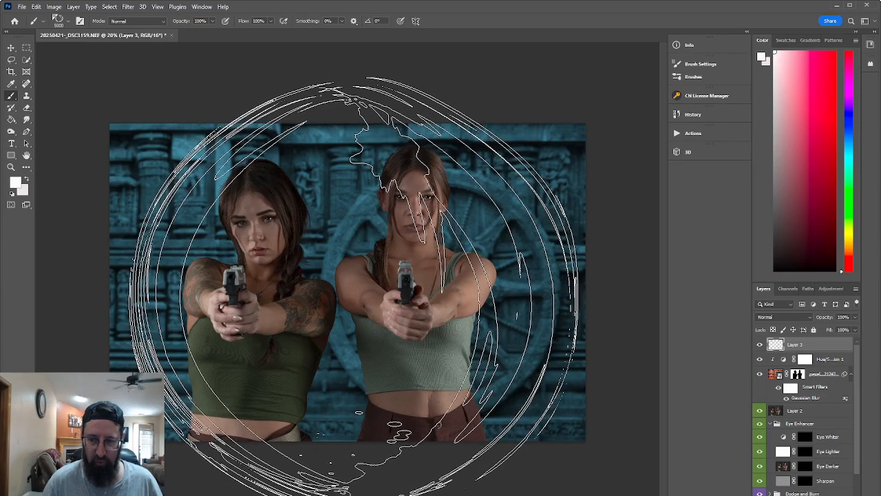
{"action": "left_click", "coordinate": [354, 282]}
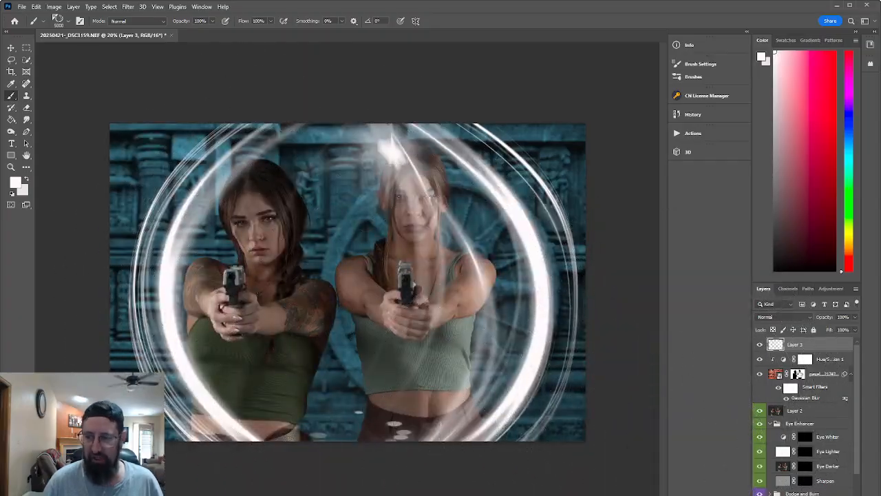
Copy the wall layer's mask of the two women onto Layer 3 and select Layer 3's image content
{"action": "left_click", "coordinate": [798, 374]}
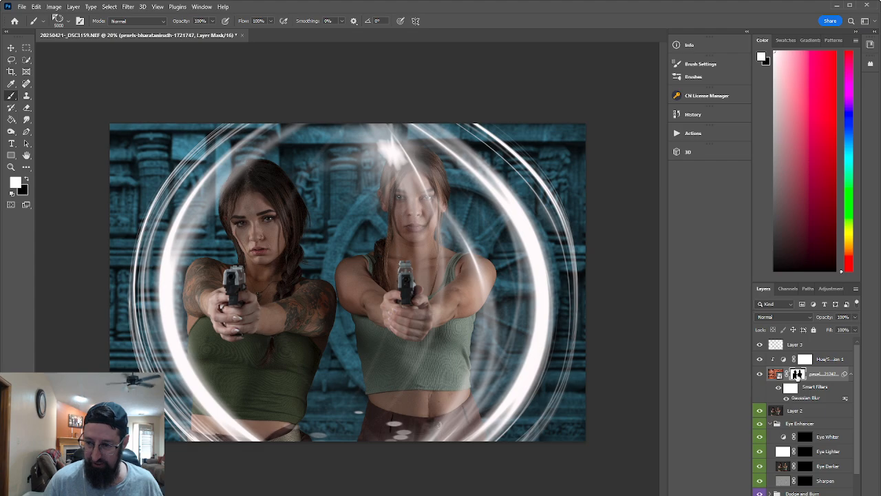
{"action": "left_click_drag", "start_coordinate": [797, 374], "coordinate": [804, 342]}
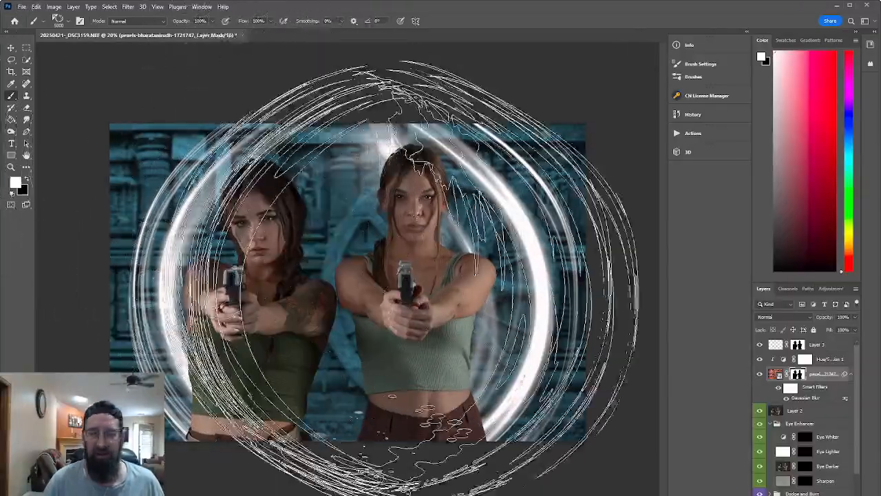
{"action": "left_click", "coordinate": [832, 344]}
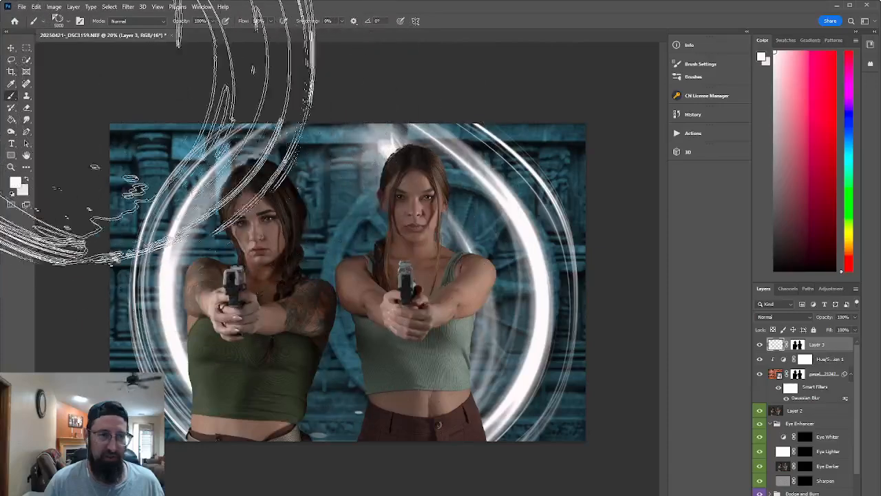
Switch to the soft round brush, test a 5000 px white glow dab behind the women, and undo the dab
{"action": "left_click", "coordinate": [69, 24]}
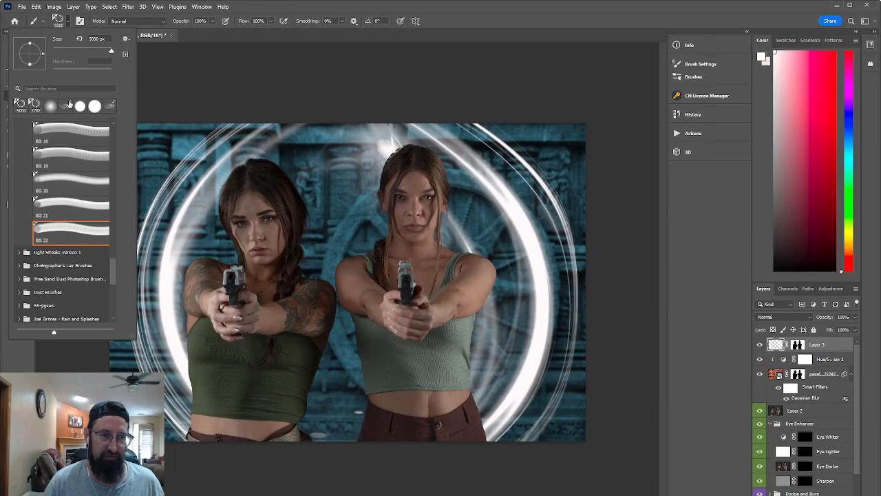
{"action": "left_click", "coordinate": [51, 105]}
{"action": "left_click", "coordinate": [344, 172]}
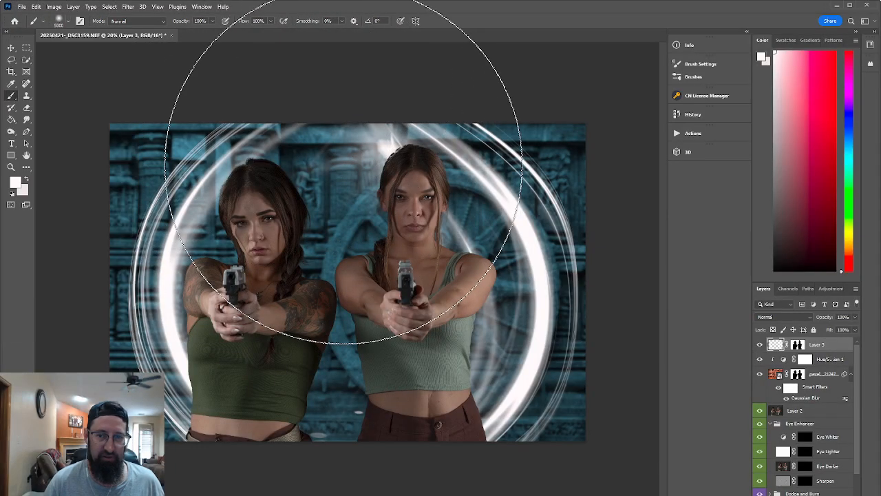
{"action": "left_click", "coordinate": [333, 169]}
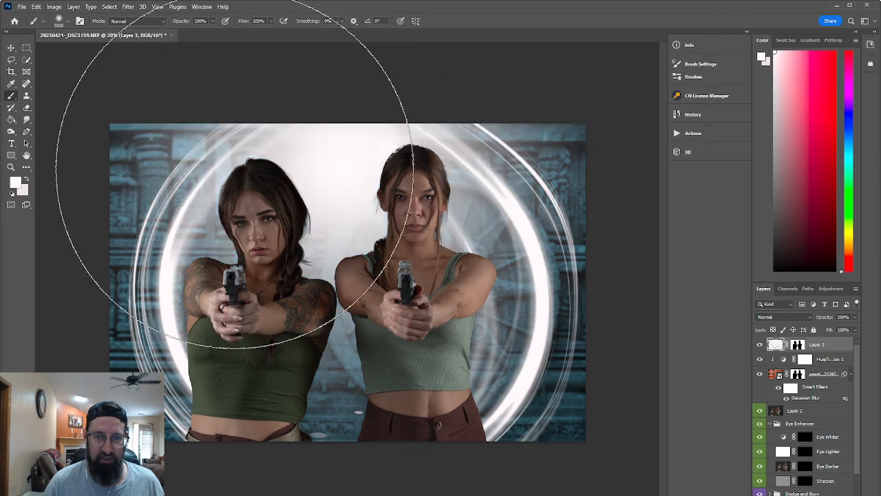
{"action": "left_click", "coordinate": [37, 7]}
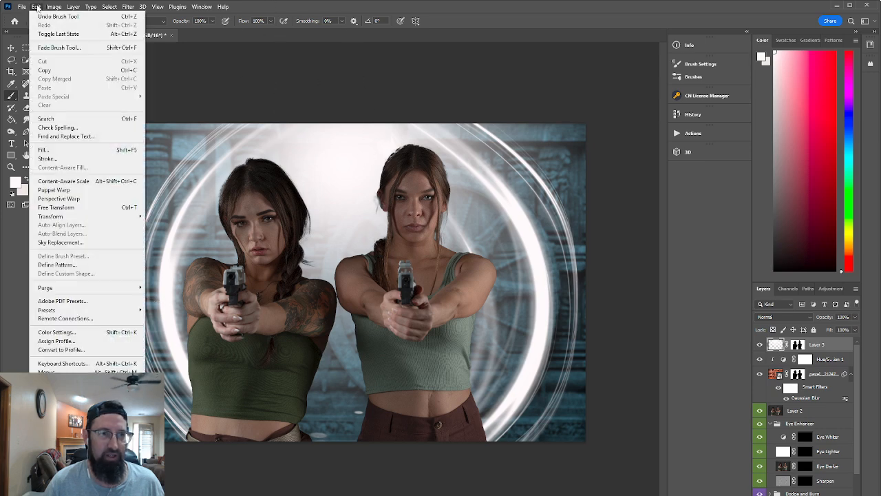
{"action": "left_click", "coordinate": [58, 16]}
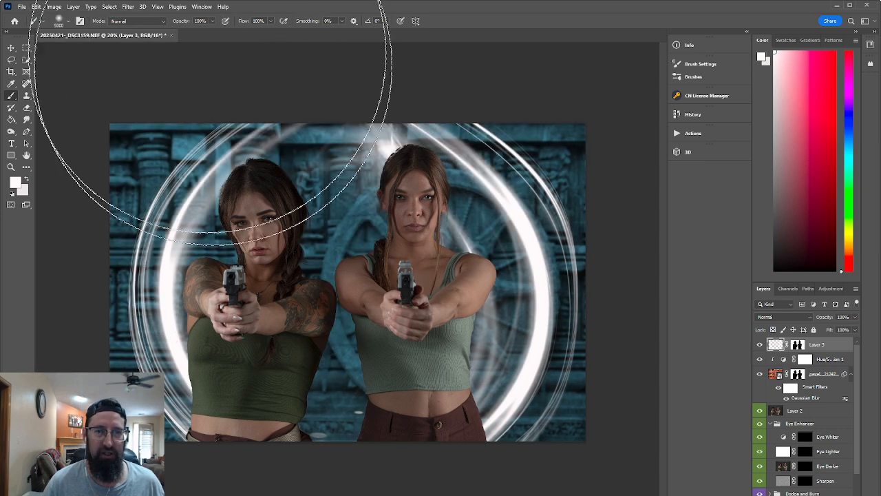
Open the Oniric extension and start generating a new Diffuse glow element
{"action": "left_click", "coordinate": [202, 7]}
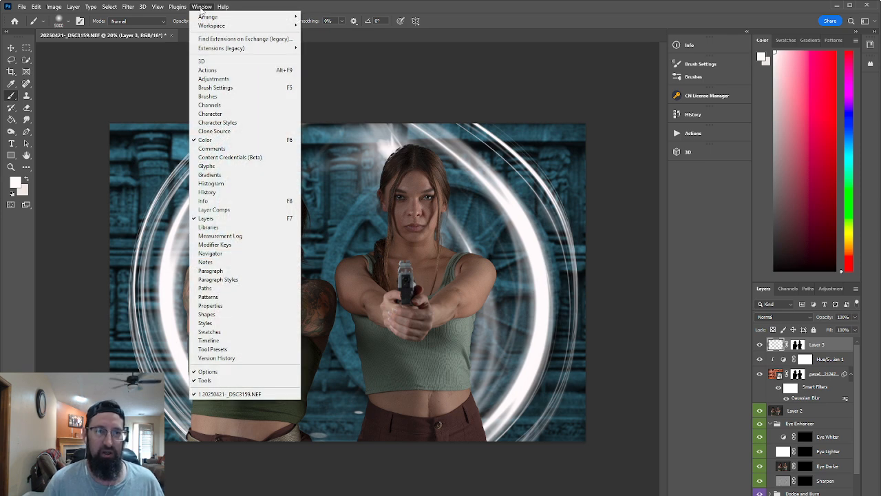
{"action": "mouse_move", "coordinate": [251, 51]}
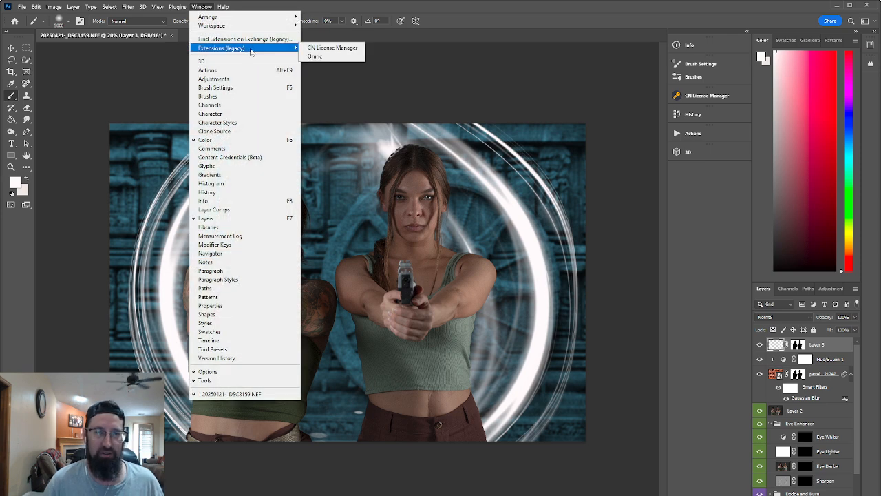
{"action": "left_click", "coordinate": [325, 57]}
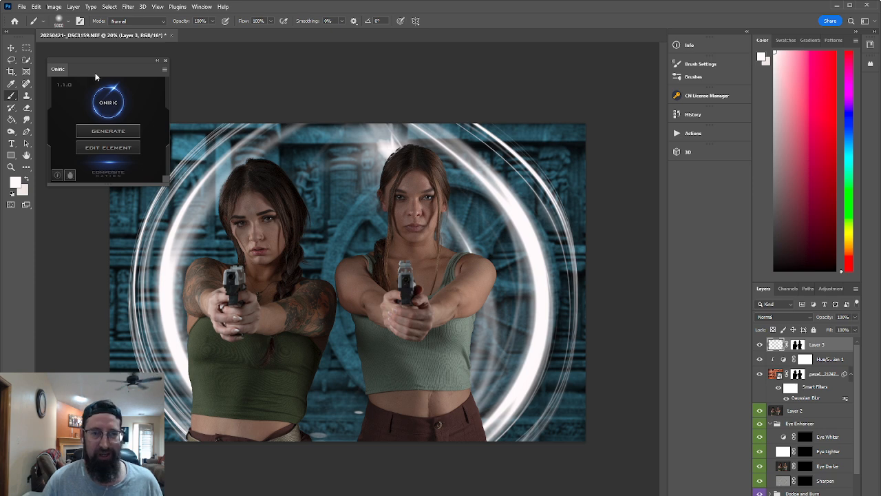
{"action": "left_click_drag", "start_coordinate": [112, 67], "coordinate": [88, 65]}
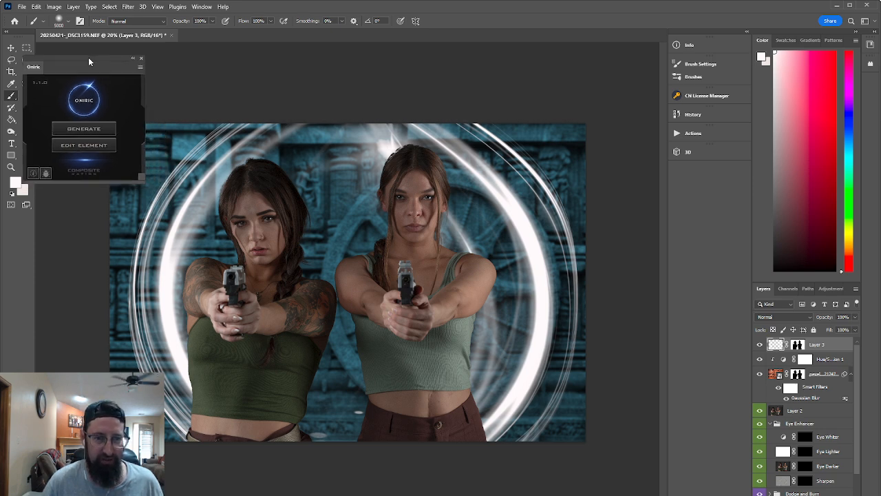
{"action": "left_click", "coordinate": [84, 129]}
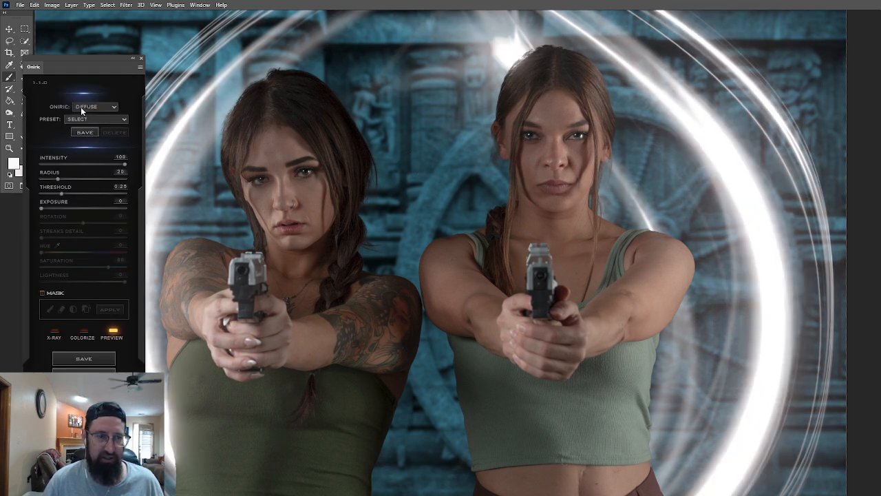
{"action": "left_click_drag", "start_coordinate": [86, 60], "coordinate": [106, 65]}
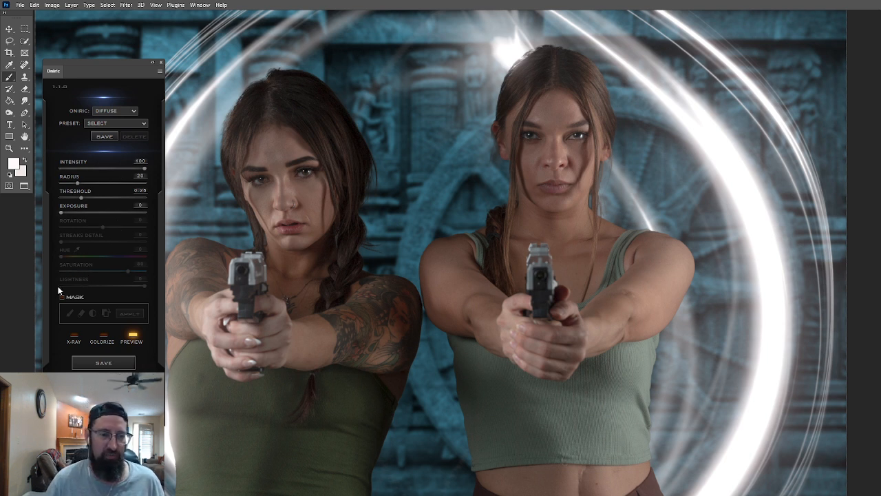
Set the Oniric glow threshold to 0.94 while checking the affected highlights in X-ray view, and return to the normal preview
{"action": "left_click", "coordinate": [74, 341]}
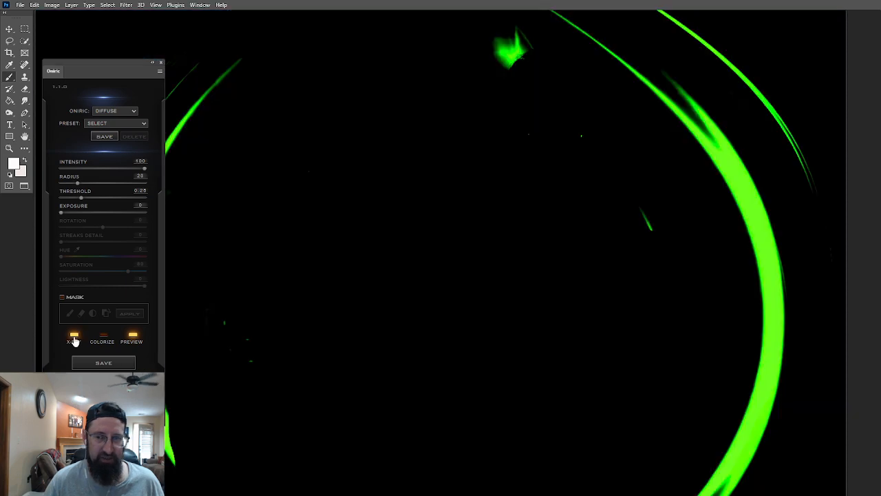
{"action": "left_click_drag", "start_coordinate": [119, 69], "coordinate": [233, 83]}
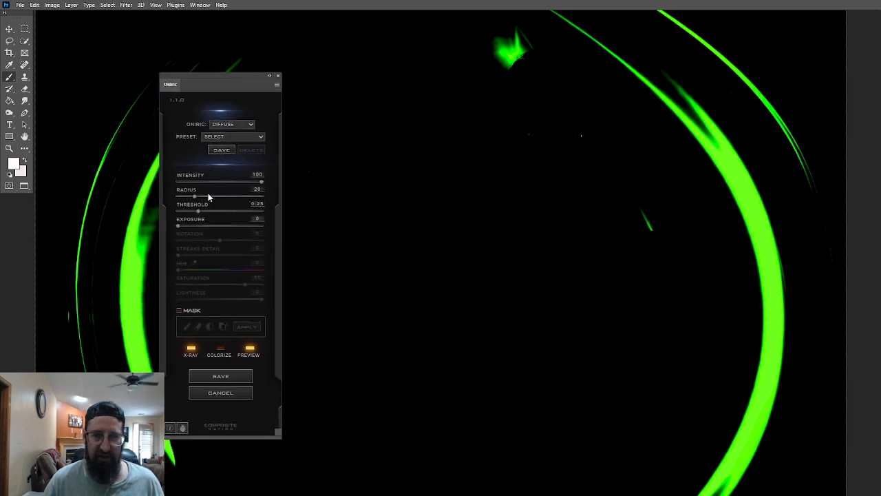
{"action": "left_click_drag", "start_coordinate": [198, 216], "coordinate": [244, 206]}
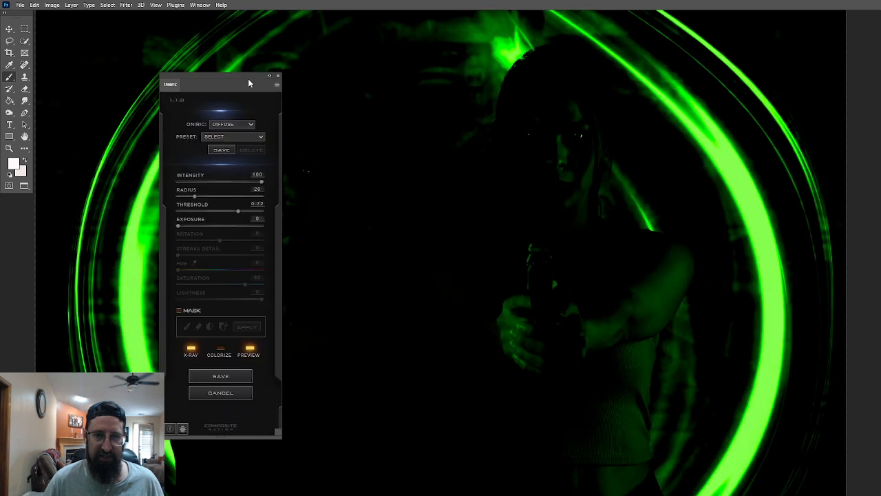
{"action": "left_click_drag", "start_coordinate": [234, 79], "coordinate": [137, 66]}
{"action": "left_click_drag", "start_coordinate": [141, 203], "coordinate": [149, 201]}
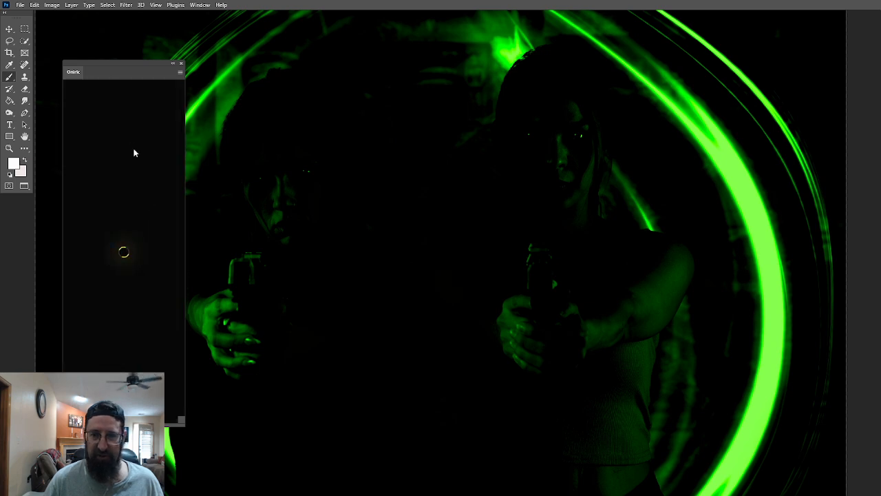
{"action": "left_click_drag", "start_coordinate": [147, 199], "coordinate": [157, 204]}
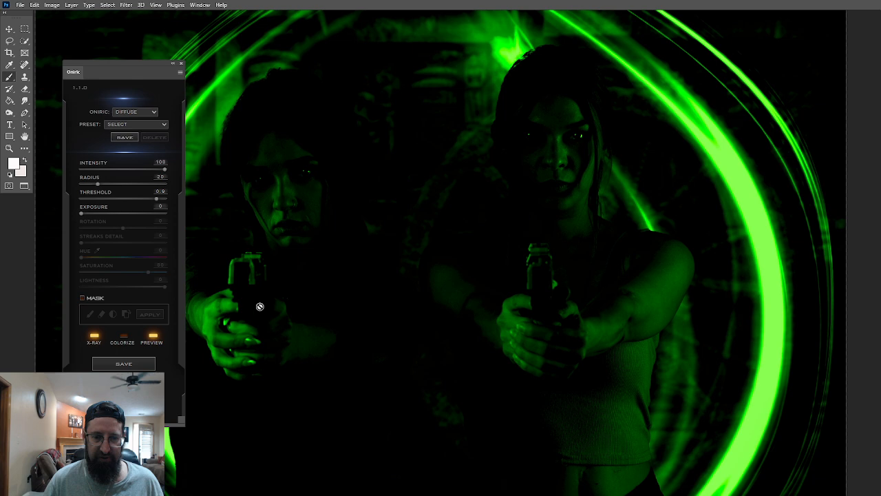
{"action": "left_click_drag", "start_coordinate": [156, 201], "coordinate": [159, 200]}
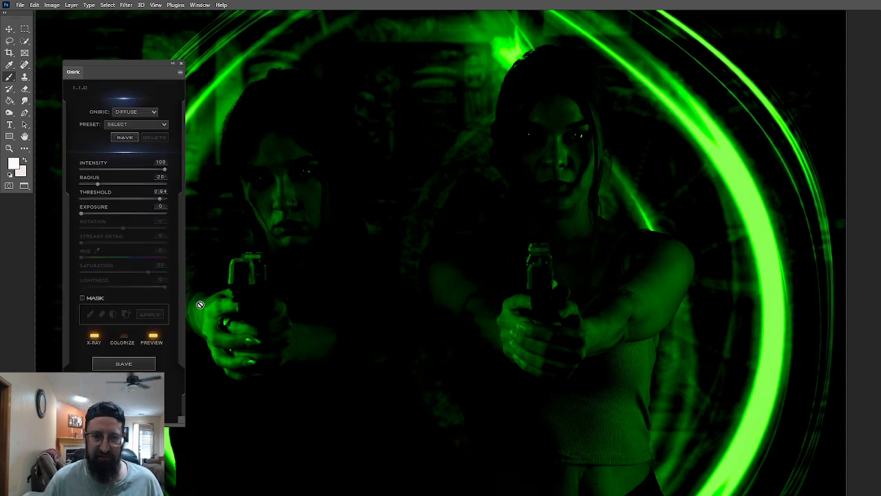
{"action": "left_click", "coordinate": [95, 339]}
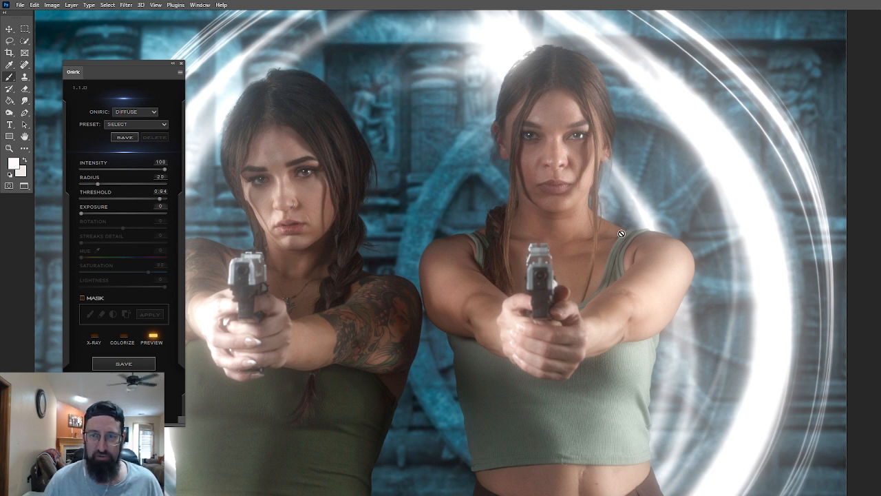
Colorize the glow cyan with a hue of 186 and set its intensity to 21, exposure to 73 and radius to 17
{"action": "left_click", "coordinate": [123, 339]}
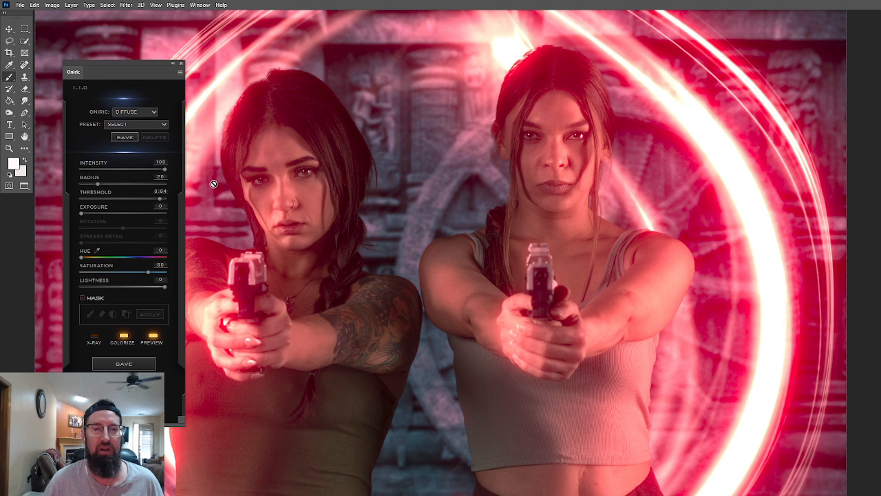
{"action": "left_click_drag", "start_coordinate": [81, 257], "coordinate": [124, 266]}
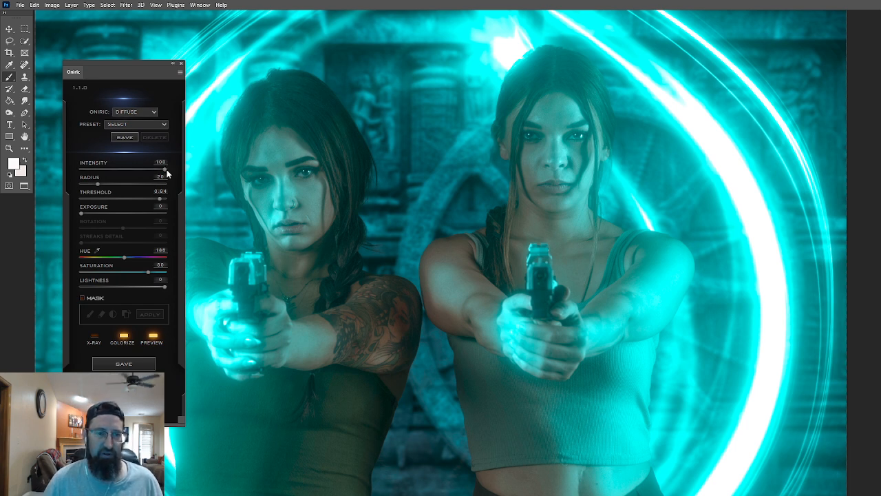
{"action": "left_click_drag", "start_coordinate": [165, 170], "coordinate": [123, 171]}
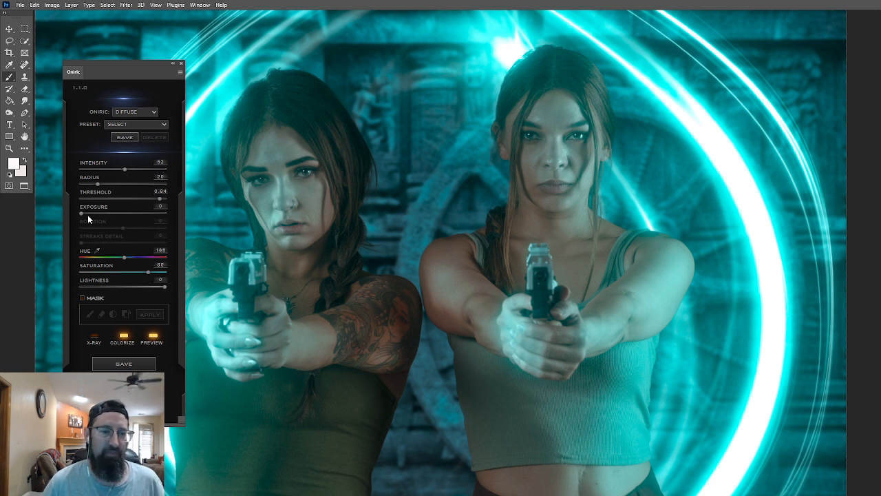
{"action": "left_click_drag", "start_coordinate": [81, 218], "coordinate": [104, 219]}
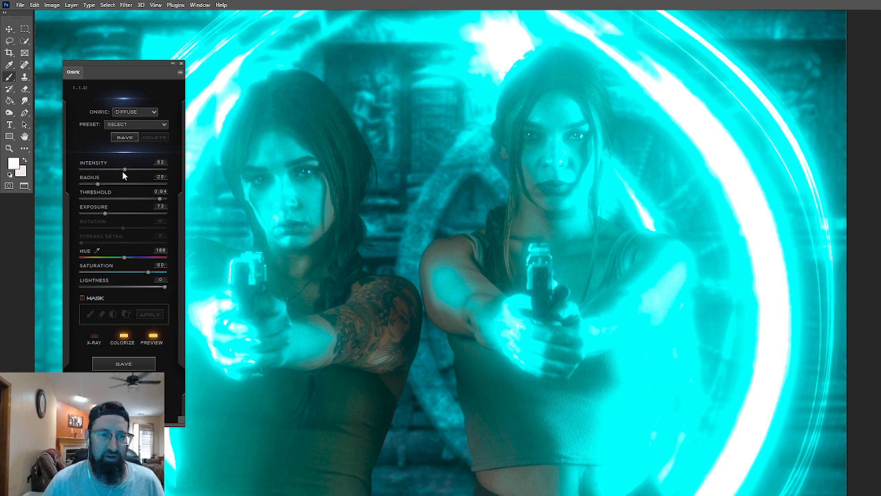
{"action": "left_click_drag", "start_coordinate": [124, 172], "coordinate": [101, 176]}
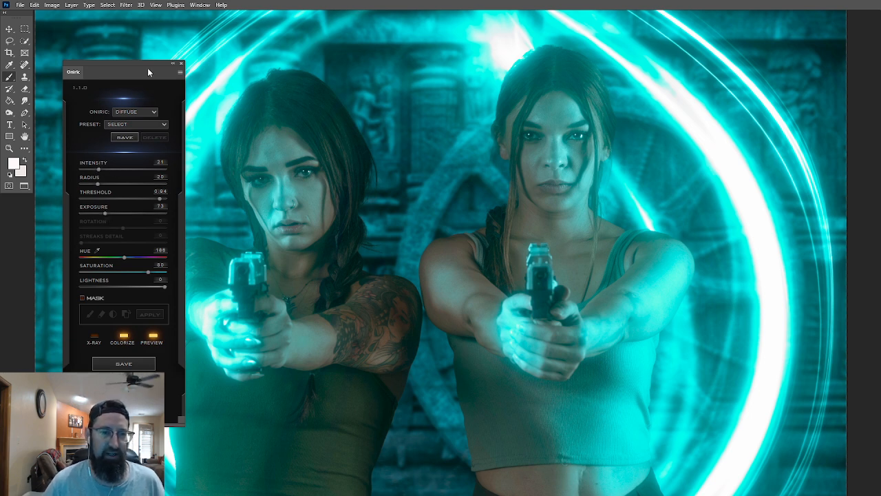
{"action": "left_click_drag", "start_coordinate": [127, 71], "coordinate": [90, 100]}
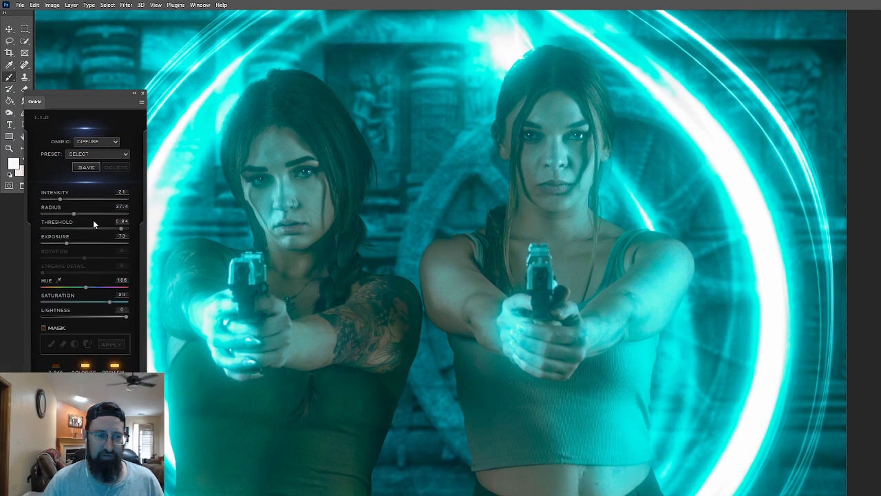
{"action": "left_click_drag", "start_coordinate": [71, 215], "coordinate": [55, 216]}
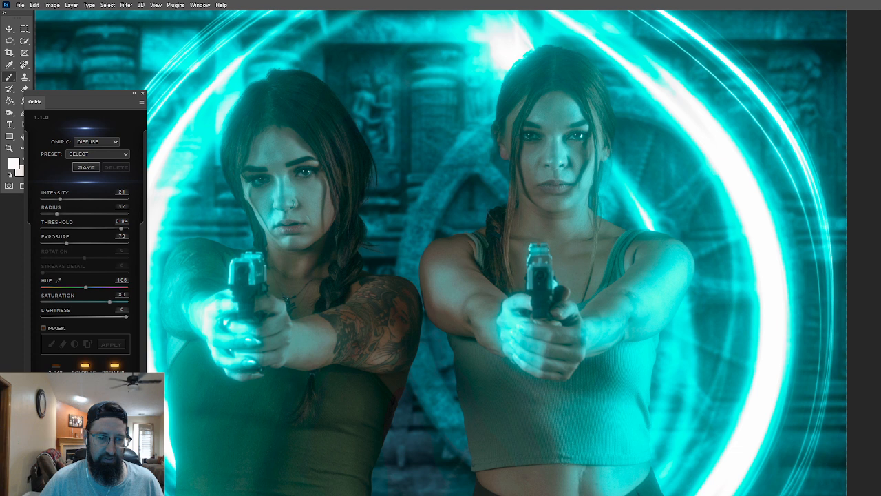
Save the glow as an Oniric element named 1 and close the extension
{"action": "left_click", "coordinate": [86, 168]}
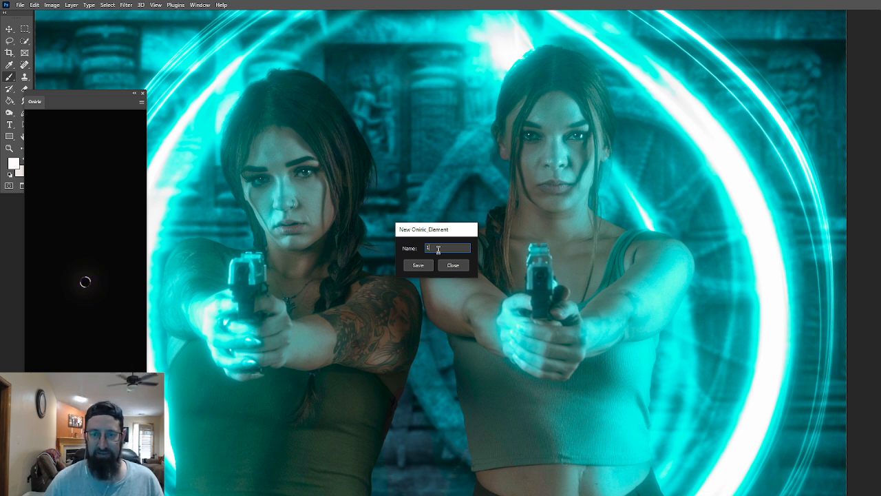
{"action": "key", "text": "Return"}
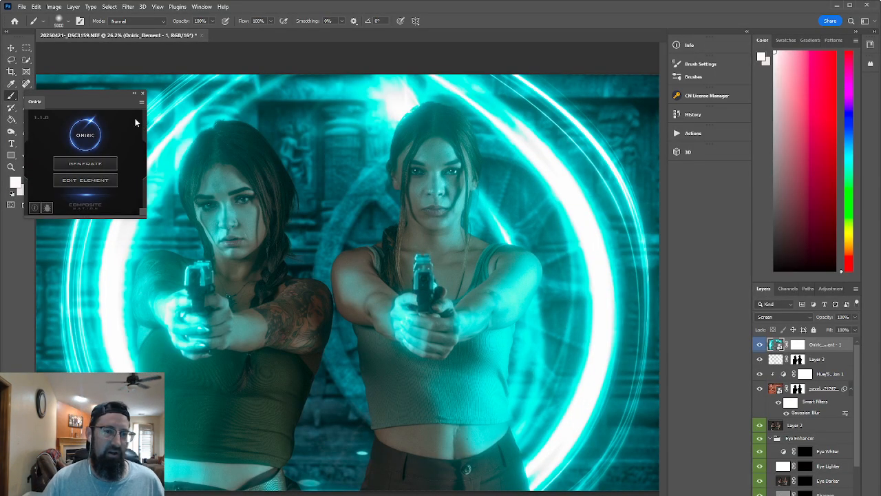
{"action": "left_click", "coordinate": [142, 93]}
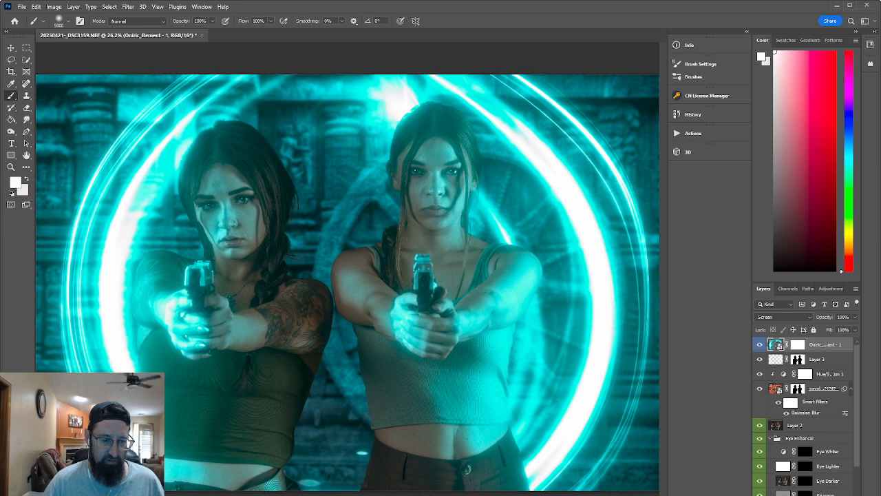
Target the Oniric glow layer's mask and ready a black soft brush with its size reduced to 500 px
{"action": "key", "text": "ctrl+minus"}
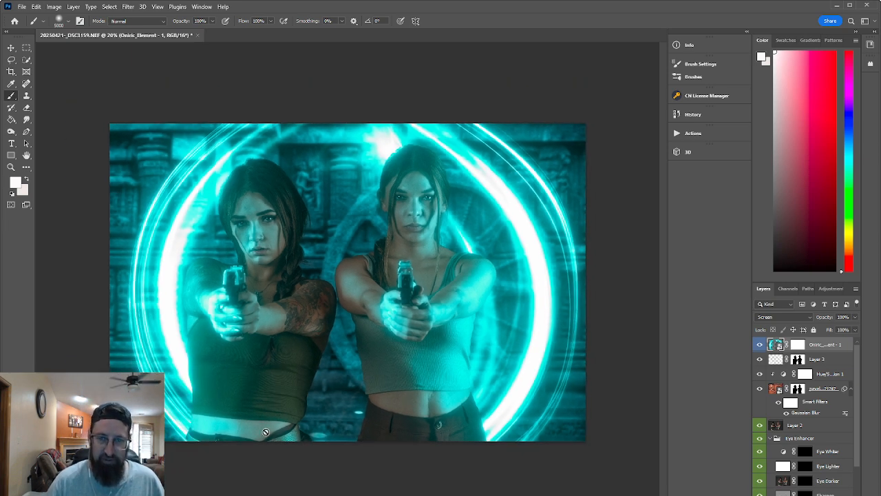
{"action": "left_click", "coordinate": [796, 346]}
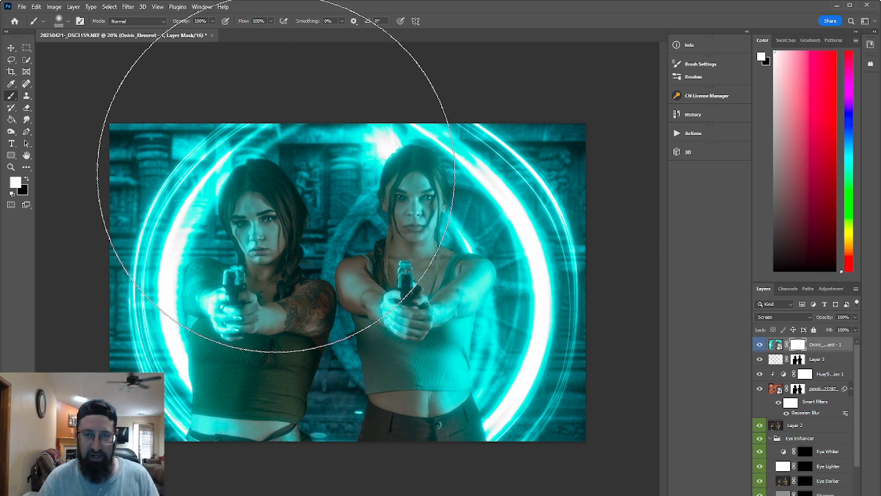
{"action": "key", "text": "bracketleft"}
{"action": "key", "text": "bracketleft"}
{"action": "key", "text": "bracketleft"}
{"action": "key", "text": "bracketleft"}
{"action": "key", "text": "bracketleft"}
{"action": "key", "text": "bracketleft"}
{"action": "key", "text": "bracketleft"}
{"action": "key", "text": "bracketleft"}
{"action": "key", "text": "bracketleft"}
{"action": "key", "text": "bracketleft"}
{"action": "key", "text": "bracketleft"}
{"action": "key", "text": "bracketleft"}
{"action": "key", "text": "bracketleft"}
{"action": "key", "text": "bracketleft"}
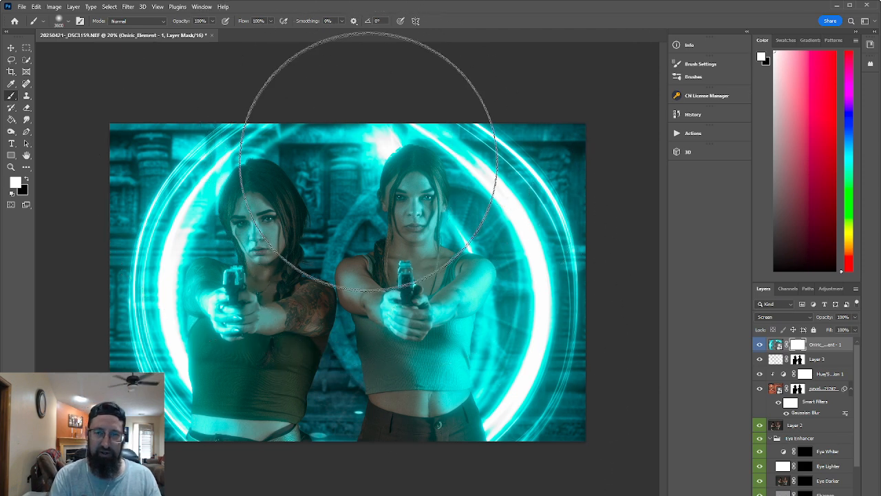
{"action": "key", "text": "bracketleft"}
{"action": "key", "text": "bracketleft"}
{"action": "key", "text": "bracketleft"}
{"action": "key", "text": "bracketleft"}
{"action": "key", "text": "bracketleft"}
{"action": "key", "text": "bracketleft"}
{"action": "key", "text": "bracketleft"}
{"action": "key", "text": "bracketleft"}
{"action": "key", "text": "bracketleft"}
{"action": "key", "text": "bracketleft"}
{"action": "key", "text": "bracketleft"}
{"action": "key", "text": "bracketleft"}
{"action": "key", "text": "bracketleft"}
{"action": "key", "text": "bracketleft"}
{"action": "key", "text": "bracketleft"}
{"action": "key", "text": "bracketleft"}
{"action": "key", "text": "bracketleft"}
{"action": "key", "text": "bracketleft"}
{"action": "key", "text": "bracketleft"}
{"action": "key", "text": "bracketleft"}
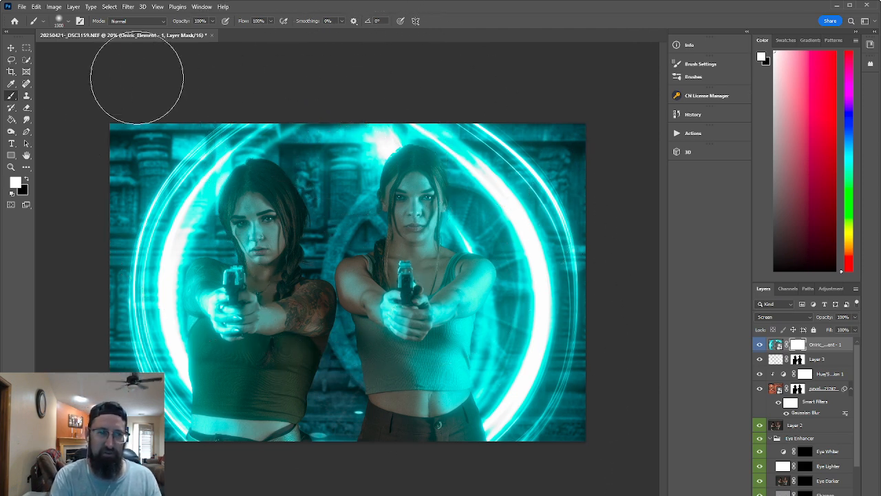
{"action": "left_click", "coordinate": [27, 180]}
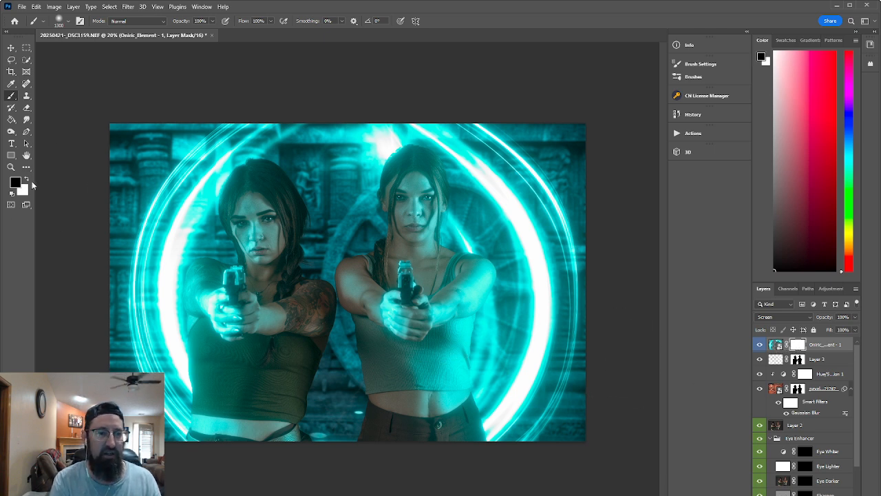
{"action": "key", "text": "bracketleft"}
{"action": "key", "text": "bracketleft"}
{"action": "key", "text": "bracketleft"}
{"action": "key", "text": "bracketleft"}
{"action": "key", "text": "bracketleft"}
{"action": "key", "text": "bracketleft"}
{"action": "key", "text": "bracketleft"}
{"action": "key", "text": "bracketleft"}
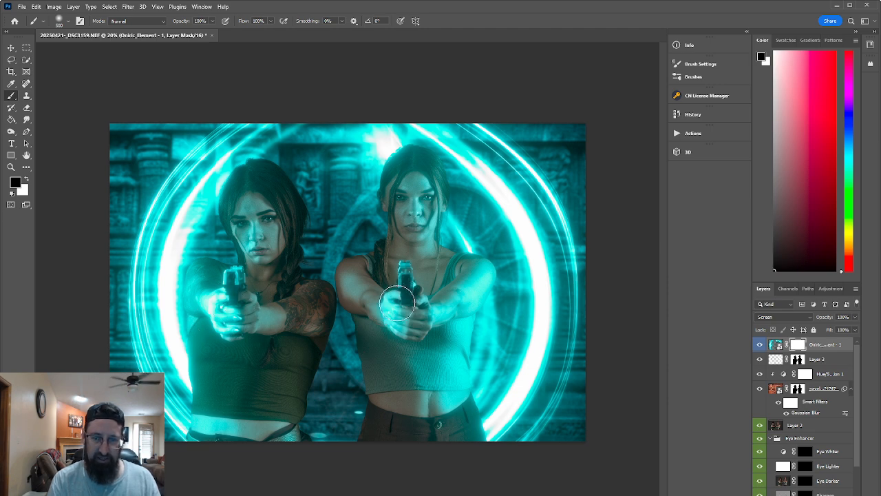
Try masking the glow off the right woman's hands with a 700 px black brush at 100% flow, and undo the stroke
{"action": "key", "text": "bracketright"}
{"action": "key", "text": "bracketright"}
{"action": "left_click_drag", "start_coordinate": [398, 307], "coordinate": [383, 315]}
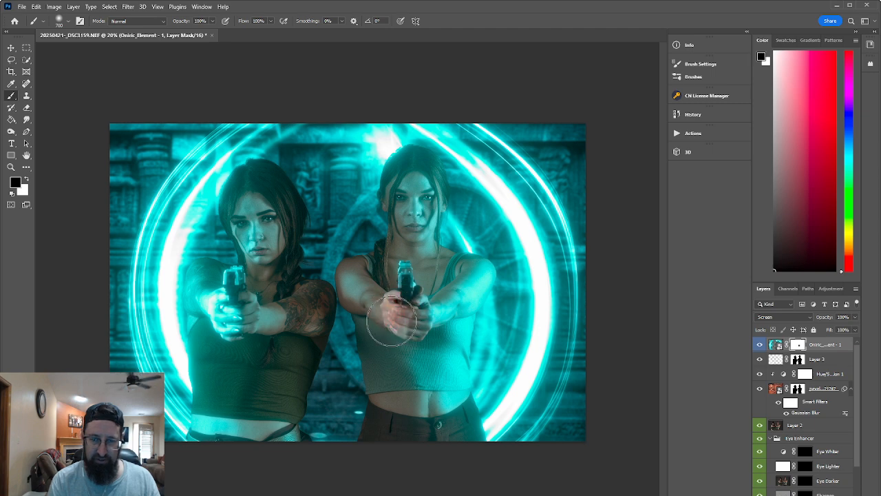
{"action": "left_click", "coordinate": [35, 6]}
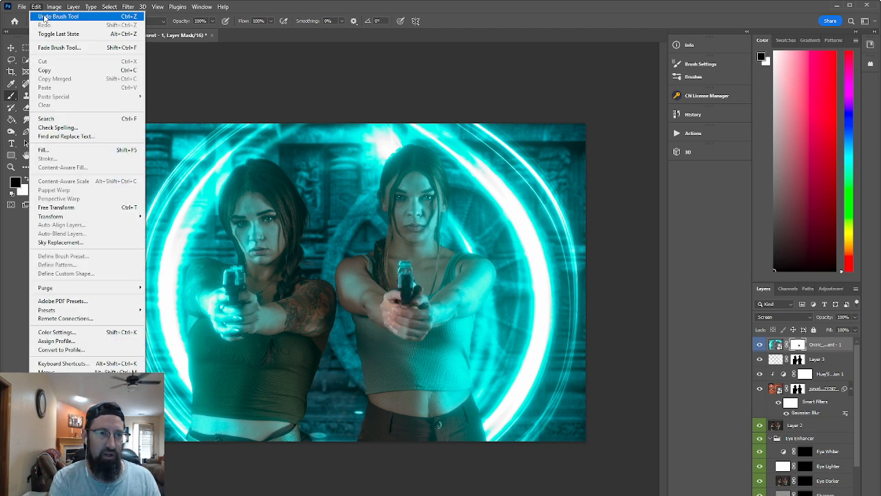
{"action": "left_click", "coordinate": [45, 18]}
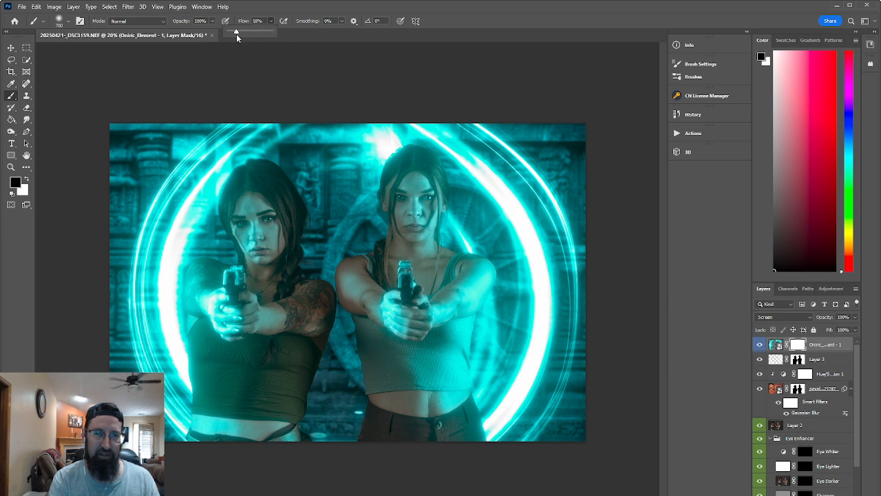
Set the brush flow to 18% and paint the glow off the left woman's hands and gun with a smaller black brush
{"action": "left_click", "coordinate": [271, 21]}
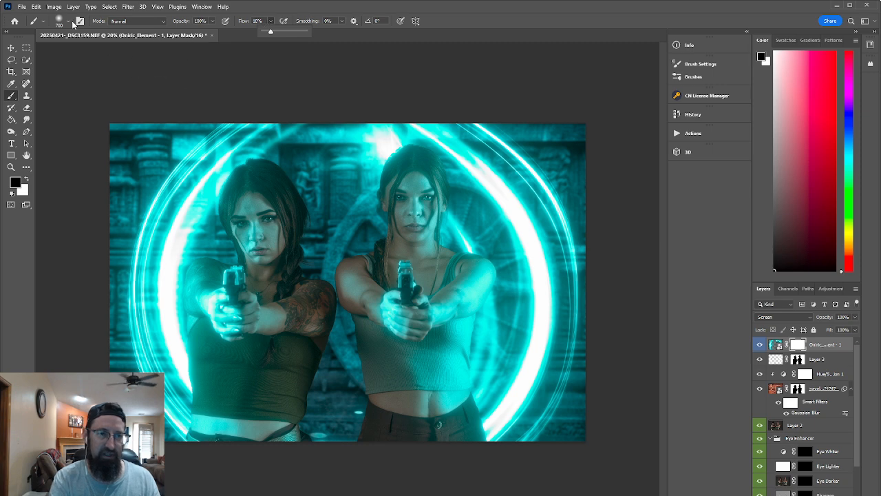
{"action": "left_click", "coordinate": [68, 22]}
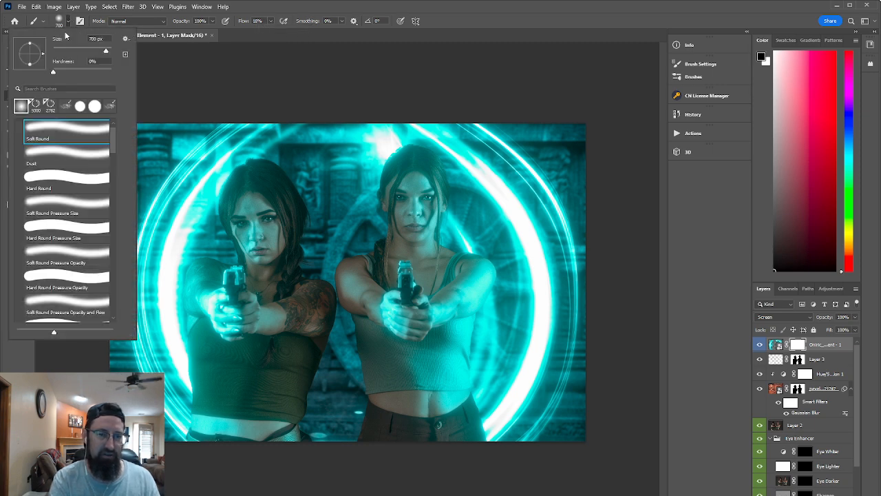
{"action": "left_click", "coordinate": [220, 295]}
{"action": "key", "text": "bracketleft"}
{"action": "key", "text": "bracketleft"}
{"action": "key", "text": "bracketleft"}
{"action": "key", "text": "bracketleft"}
{"action": "mouse_move", "coordinate": [219, 298]}
{"action": "left_mouse_down"}
{"action": "mouse_move", "coordinate": [225, 278]}
{"action": "mouse_move", "coordinate": [232, 295]}
{"action": "mouse_move", "coordinate": [237, 274]}
{"action": "mouse_move", "coordinate": [228, 322]}
{"action": "mouse_move", "coordinate": [208, 306]}
{"action": "mouse_move", "coordinate": [213, 293]}
{"action": "mouse_move", "coordinate": [212, 324]}
{"action": "left_mouse_up"}
{"action": "key", "text": "bracketright"}
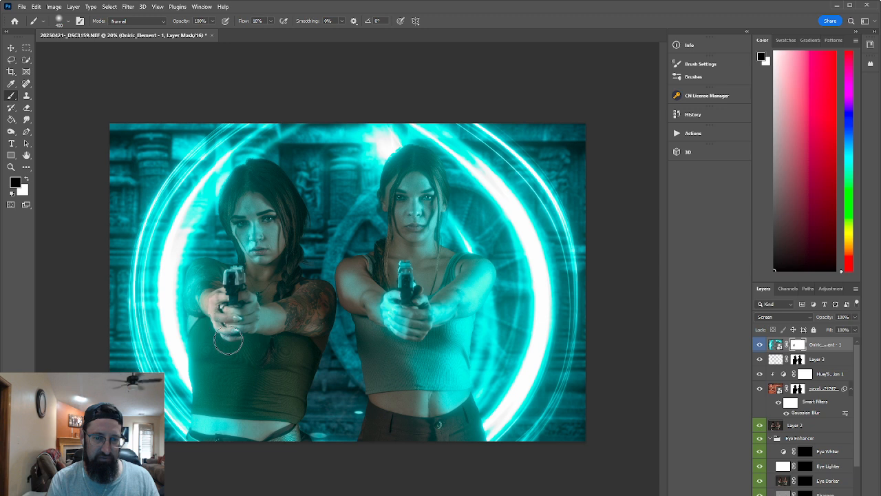
Paint black on the glow mask over the right woman's hands with a slightly larger brush
{"action": "key", "text": "bracketright"}
{"action": "key", "text": "bracketright"}
{"action": "mouse_move", "coordinate": [422, 314]}
{"action": "left_mouse_down"}
{"action": "mouse_move", "coordinate": [405, 296]}
{"action": "mouse_move", "coordinate": [387, 325]}
{"action": "mouse_move", "coordinate": [395, 290]}
{"action": "mouse_move", "coordinate": [401, 336]}
{"action": "left_mouse_up"}
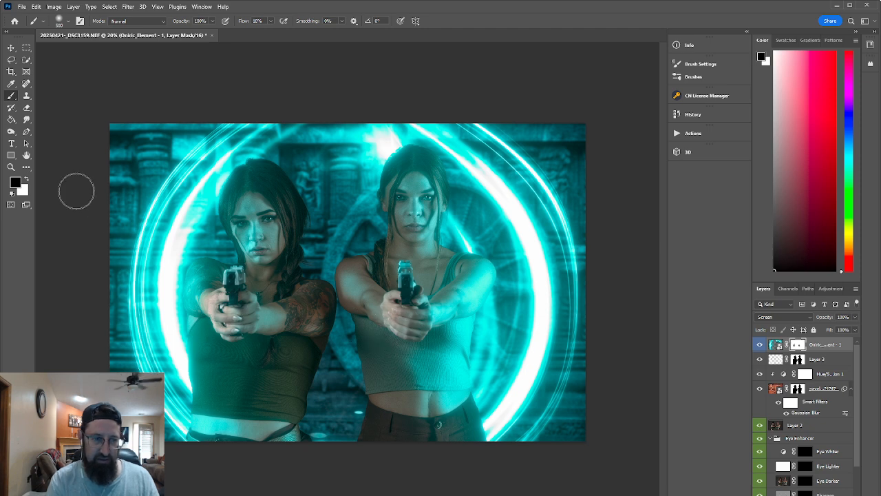
Reduce the glow on the bright spot above the right woman's head and across the women's arms by painting black on the mask
{"action": "left_click", "coordinate": [27, 178]}
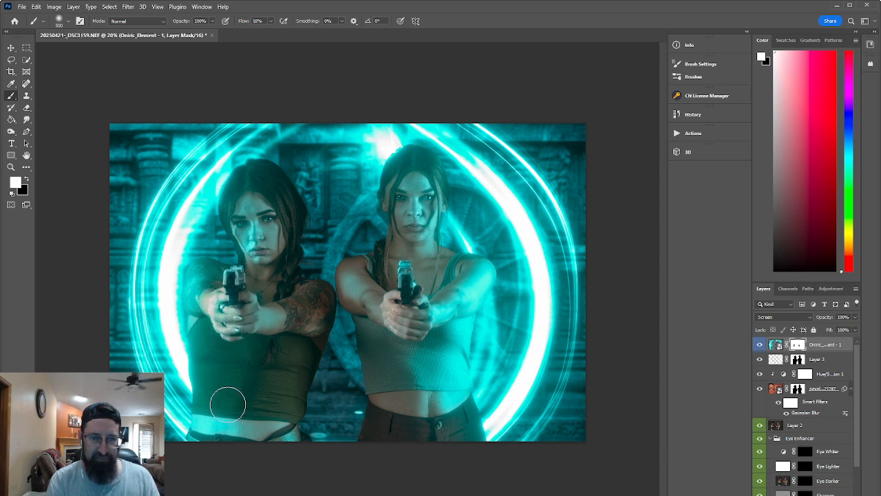
{"action": "left_click", "coordinate": [26, 178]}
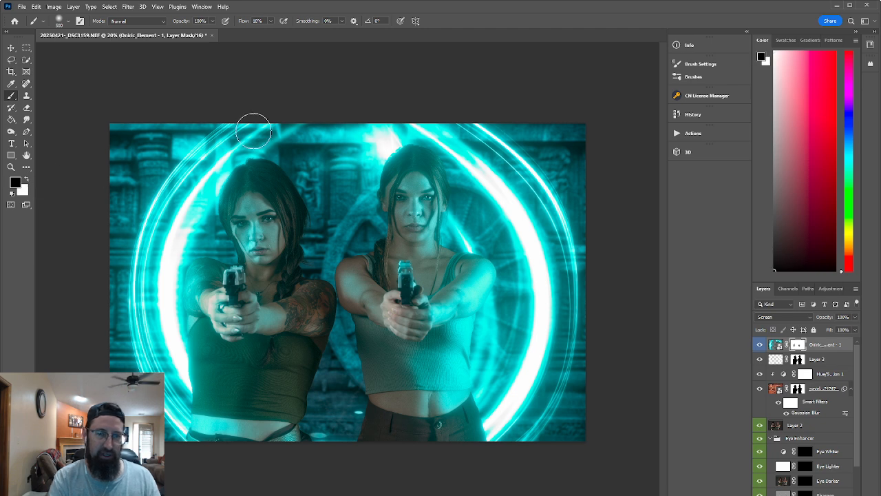
{"action": "mouse_move", "coordinate": [389, 118]}
{"action": "left_mouse_down"}
{"action": "mouse_move", "coordinate": [387, 155]}
{"action": "mouse_move", "coordinate": [393, 128]}
{"action": "mouse_move", "coordinate": [393, 141]}
{"action": "left_mouse_up"}
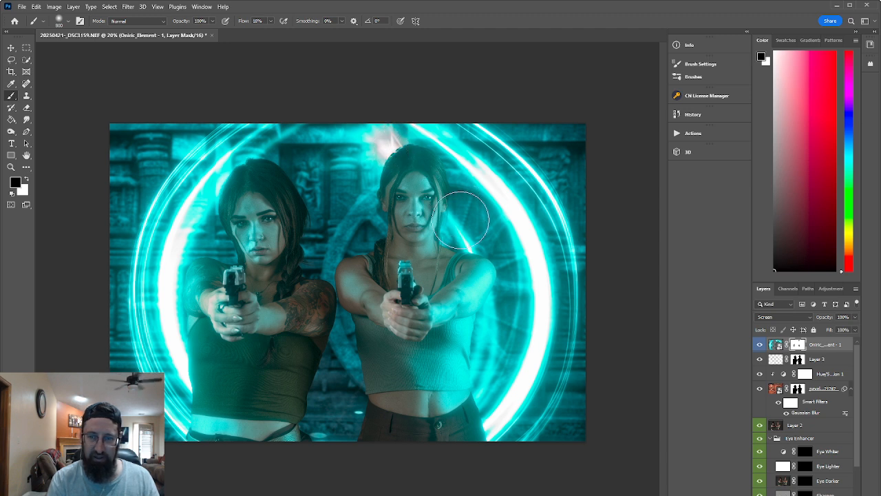
{"action": "mouse_move", "coordinate": [461, 219]}
{"action": "left_mouse_down"}
{"action": "mouse_move", "coordinate": [477, 281]}
{"action": "mouse_move", "coordinate": [469, 300]}
{"action": "mouse_move", "coordinate": [480, 292]}
{"action": "mouse_move", "coordinate": [453, 302]}
{"action": "mouse_move", "coordinate": [438, 327]}
{"action": "mouse_move", "coordinate": [449, 369]}
{"action": "mouse_move", "coordinate": [435, 400]}
{"action": "mouse_move", "coordinate": [413, 324]}
{"action": "mouse_move", "coordinate": [390, 306]}
{"action": "mouse_move", "coordinate": [394, 321]}
{"action": "mouse_move", "coordinate": [364, 299]}
{"action": "mouse_move", "coordinate": [297, 320]}
{"action": "mouse_move", "coordinate": [294, 303]}
{"action": "mouse_move", "coordinate": [367, 302]}
{"action": "mouse_move", "coordinate": [231, 270]}
{"action": "left_mouse_up"}
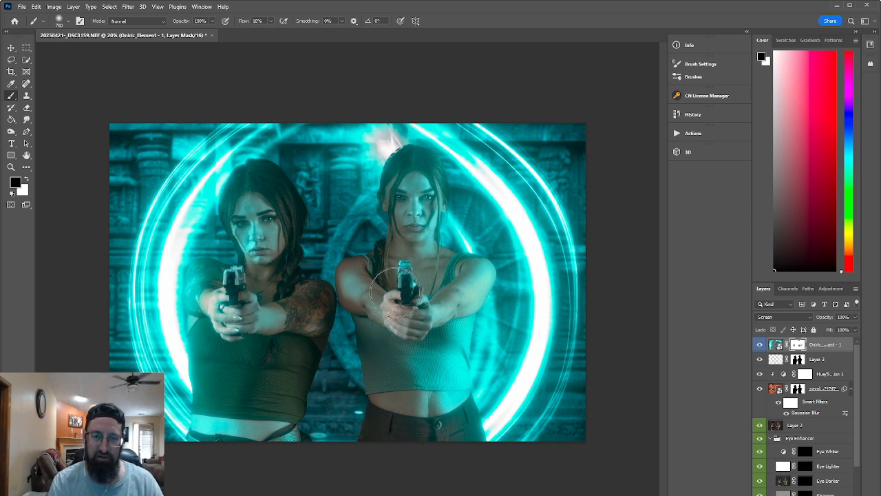
Paint black on the glow mask over both women's faces with a smaller brush to soften the cyan cast
{"action": "left_click", "coordinate": [26, 179]}
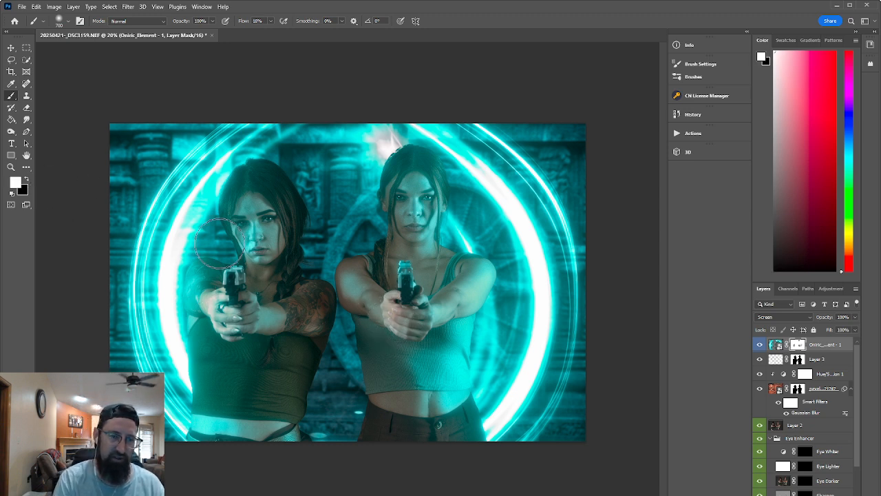
{"action": "key", "text": "bracketleft"}
{"action": "key", "text": "bracketleft"}
{"action": "key", "text": "bracketleft"}
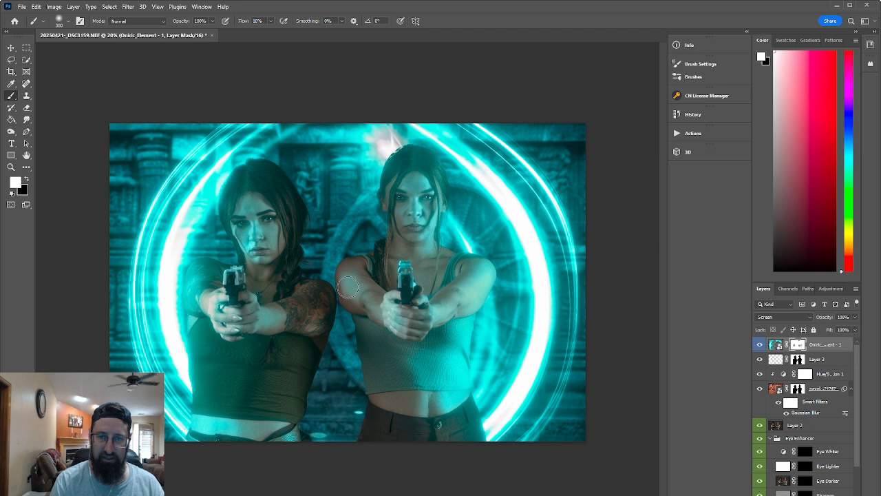
{"action": "left_click", "coordinate": [25, 180]}
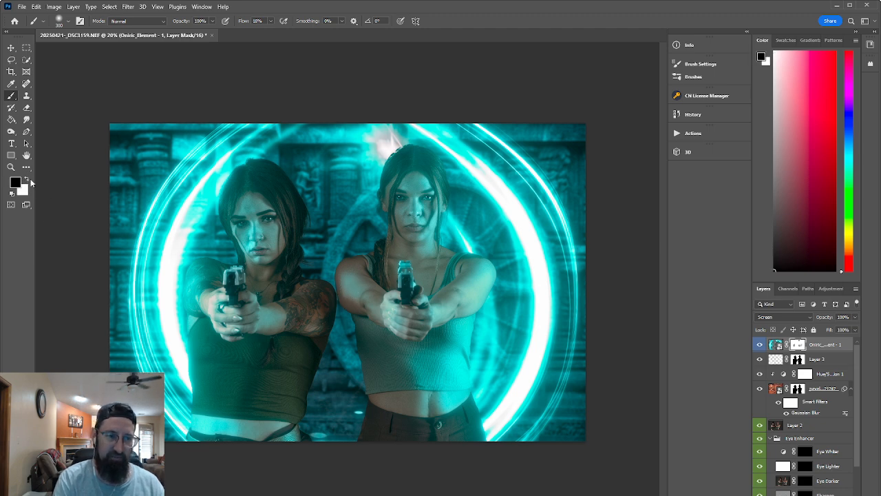
{"action": "key", "text": "["}
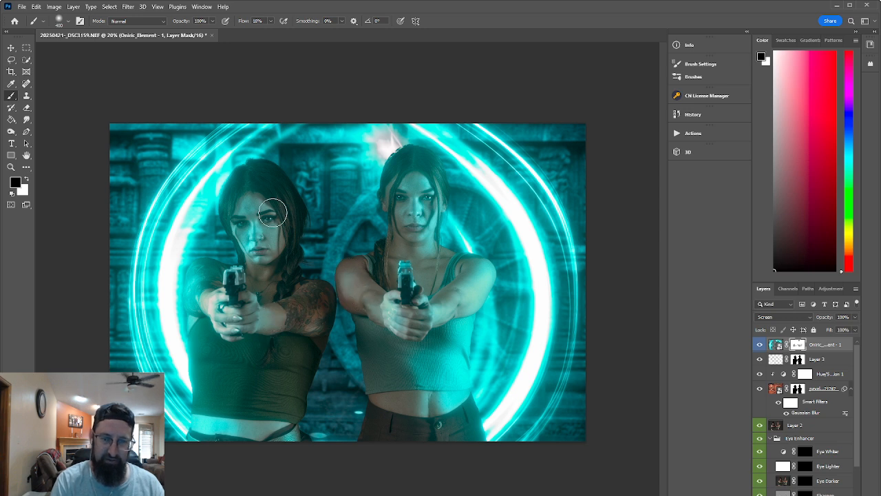
{"action": "mouse_move", "coordinate": [261, 248]}
{"action": "left_mouse_down"}
{"action": "mouse_move", "coordinate": [264, 230]}
{"action": "mouse_move", "coordinate": [265, 244]}
{"action": "left_mouse_up"}
{"action": "left_click_drag", "start_coordinate": [411, 208], "coordinate": [400, 264]}
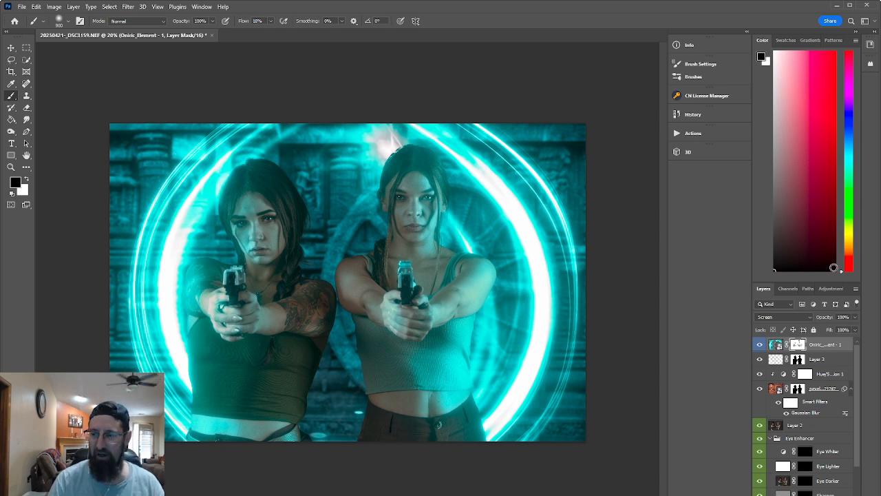
Lower the Oniric glow layer's opacity to 78% and save the composite
{"action": "left_click", "coordinate": [856, 319]}
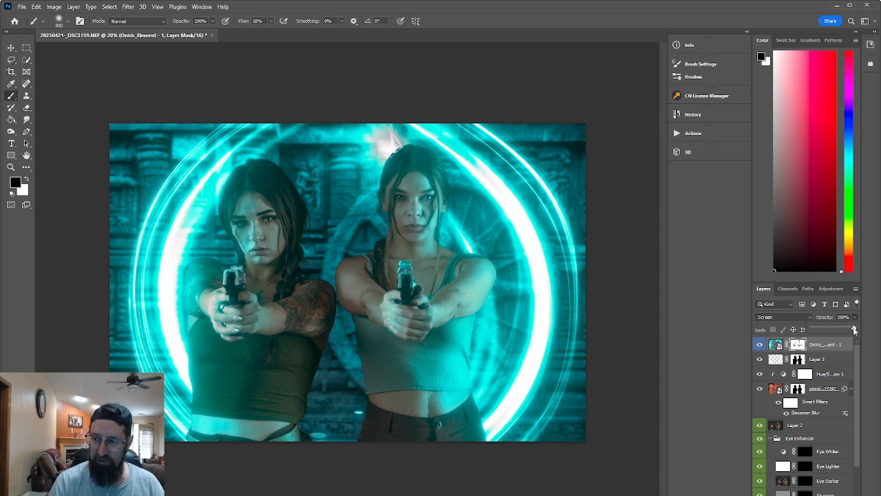
{"action": "left_click_drag", "start_coordinate": [846, 330], "coordinate": [843, 332]}
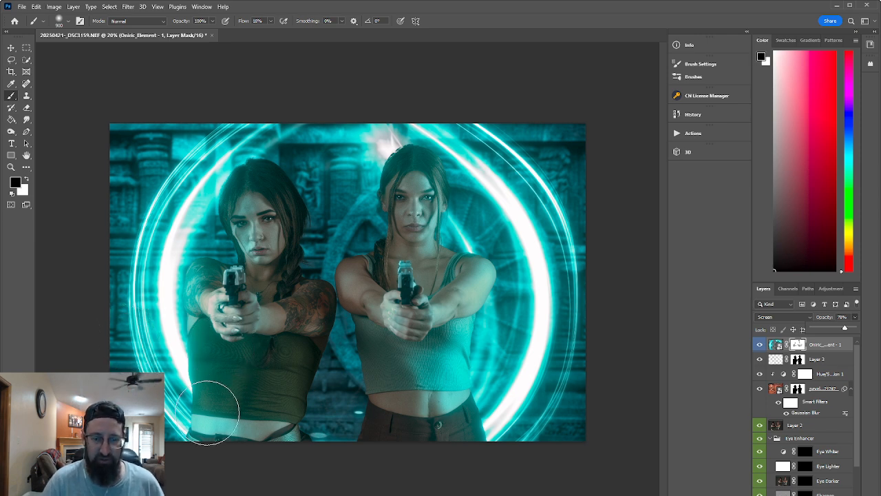
{"action": "left_click", "coordinate": [21, 6]}
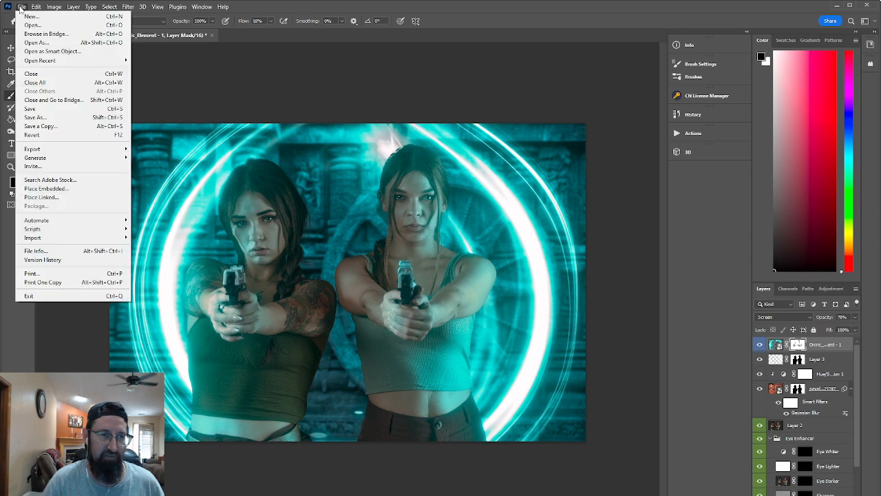
{"action": "left_click", "coordinate": [42, 109]}
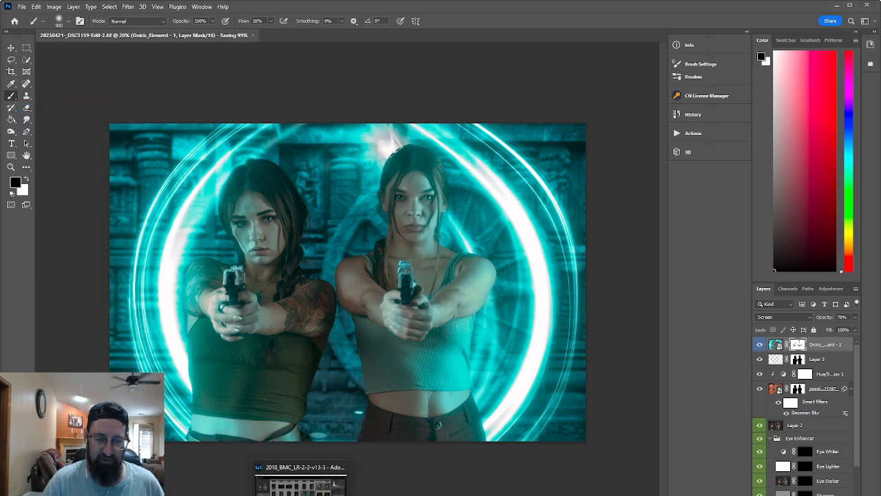
Switch to Lightroom Classic and open the saved composite 20250421-_DSC3159-Edit-2.tif for developing
{"action": "left_click", "coordinate": [301, 481]}
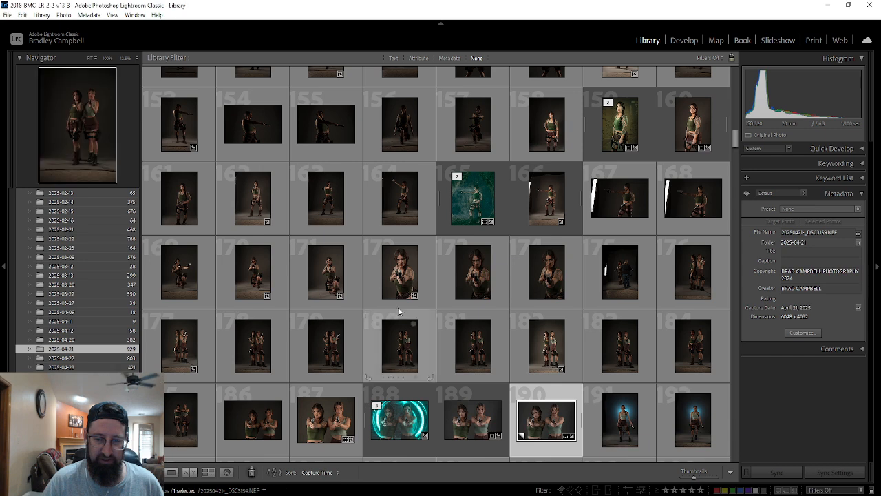
{"action": "left_click", "coordinate": [682, 43]}
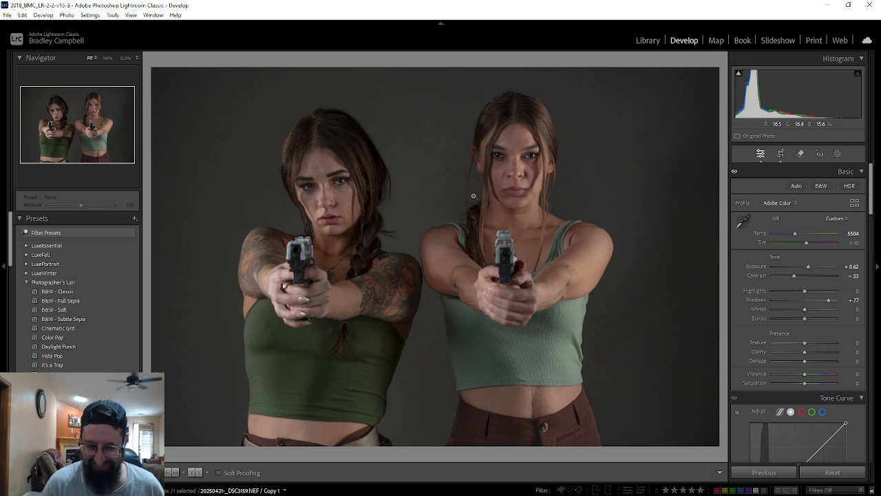
{"action": "key", "text": "Right"}
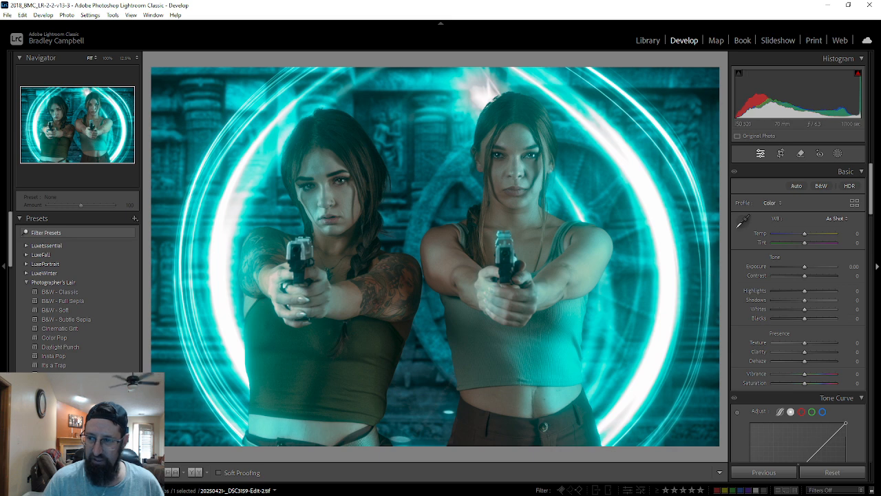
Lift the tone curve's black point and pull its midtones down to input 134, output 115
{"action": "scroll", "coordinate": [875, 196], "scroll_direction": "down", "scroll_amount": 4}
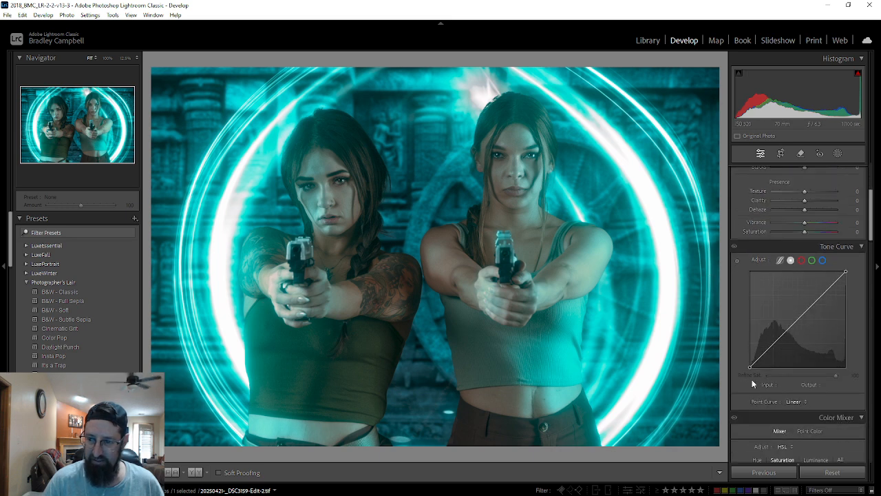
{"action": "left_click_drag", "start_coordinate": [751, 370], "coordinate": [748, 363]}
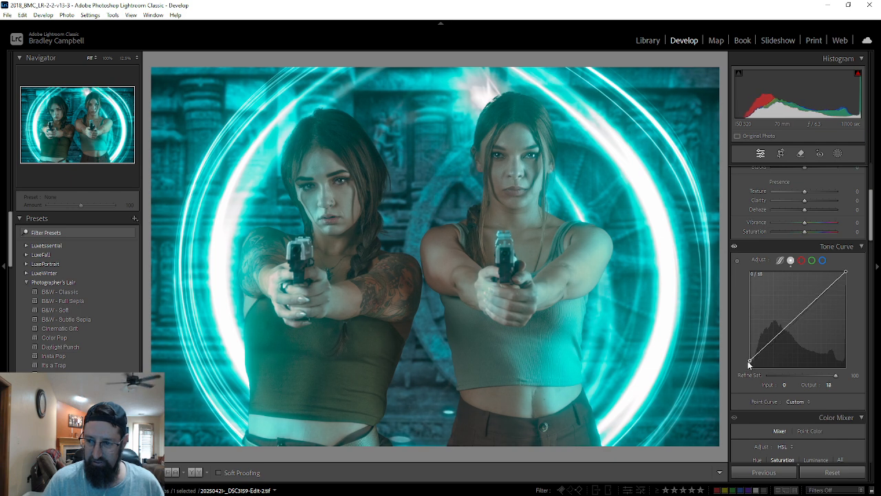
{"action": "left_click_drag", "start_coordinate": [749, 361], "coordinate": [749, 360]}
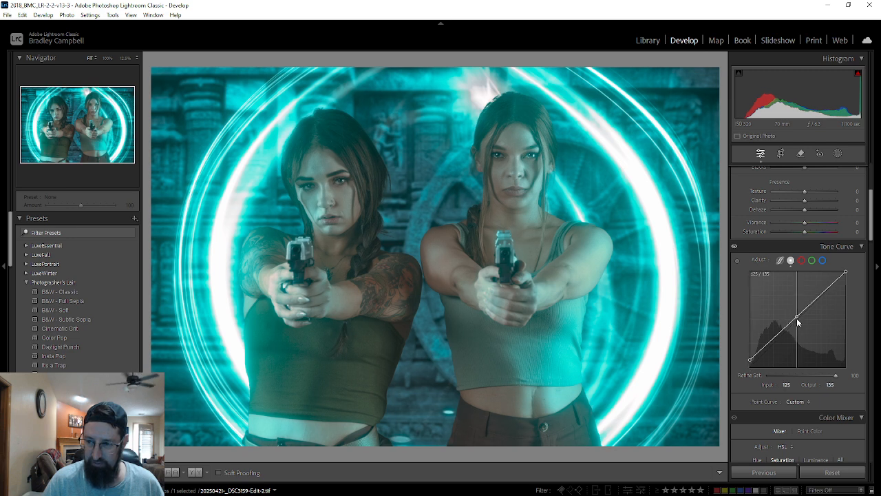
{"action": "left_click_drag", "start_coordinate": [797, 318], "coordinate": [800, 324]}
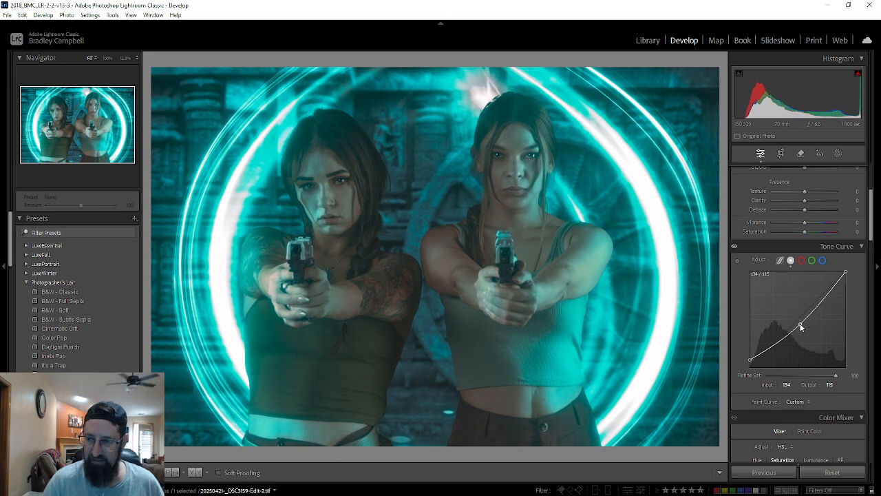
Set the composite's Clarity to +62
{"action": "left_click_drag", "start_coordinate": [872, 238], "coordinate": [873, 202]}
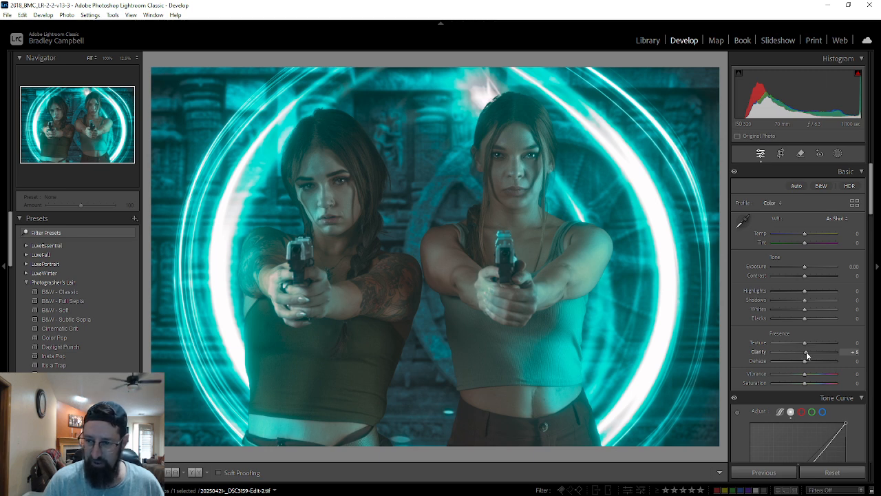
{"action": "left_click_drag", "start_coordinate": [806, 351], "coordinate": [820, 353]}
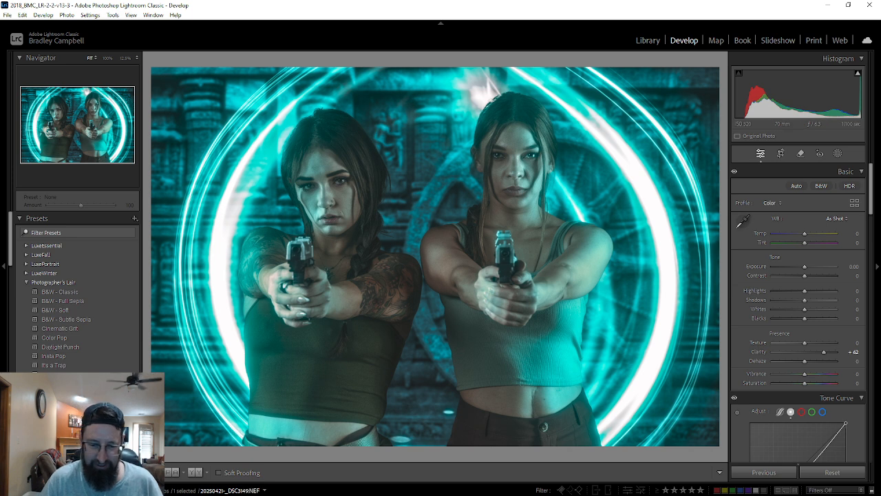
{"action": "mouse_move", "coordinate": [323, 495]}
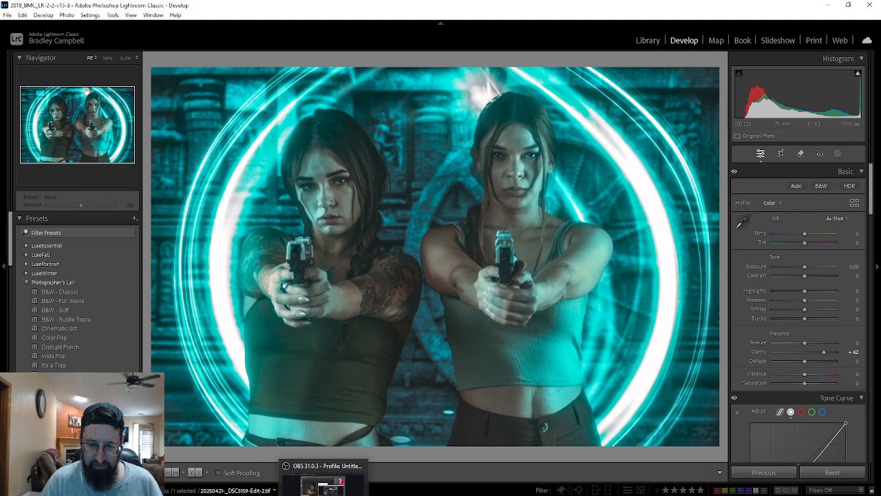
{"action": "left_click", "coordinate": [323, 495]}
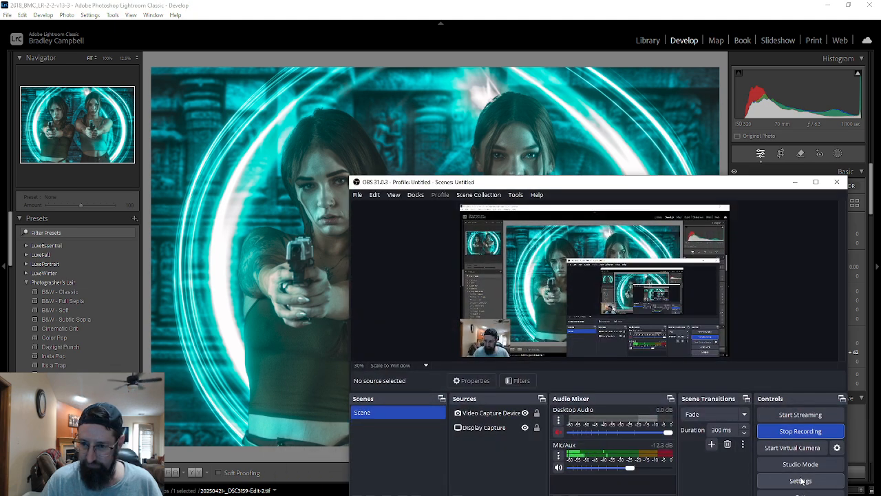